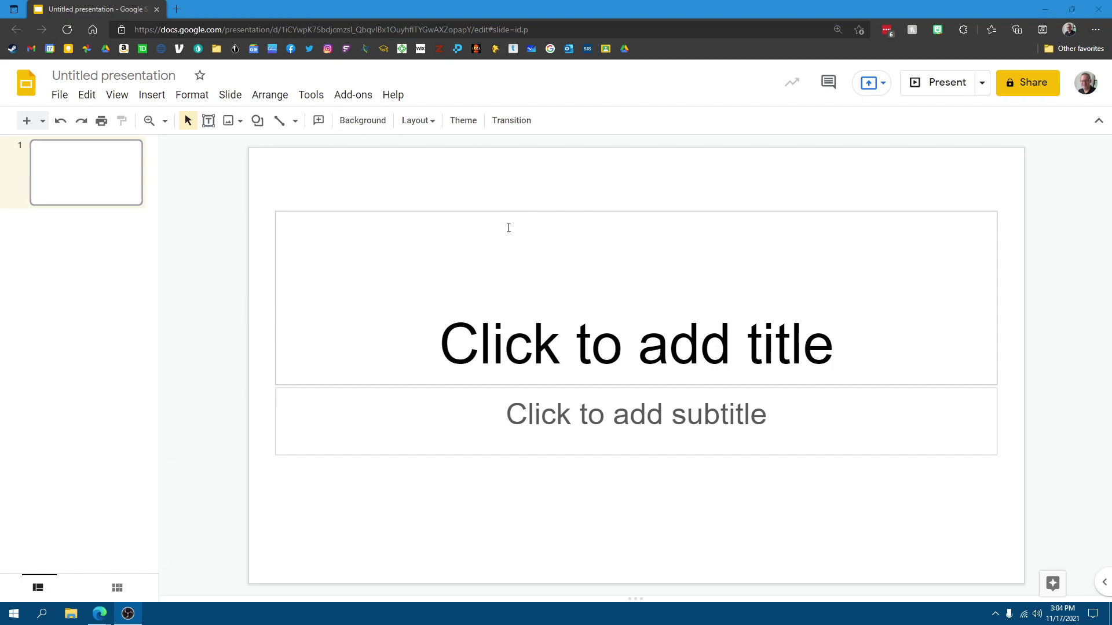
Delete the empty title and subtitle placeholders and apply a dark cornflower blue 2 radial gradient background
{"action": "left_click_drag", "start_coordinate": [267, 186], "coordinate": [1014, 492]}
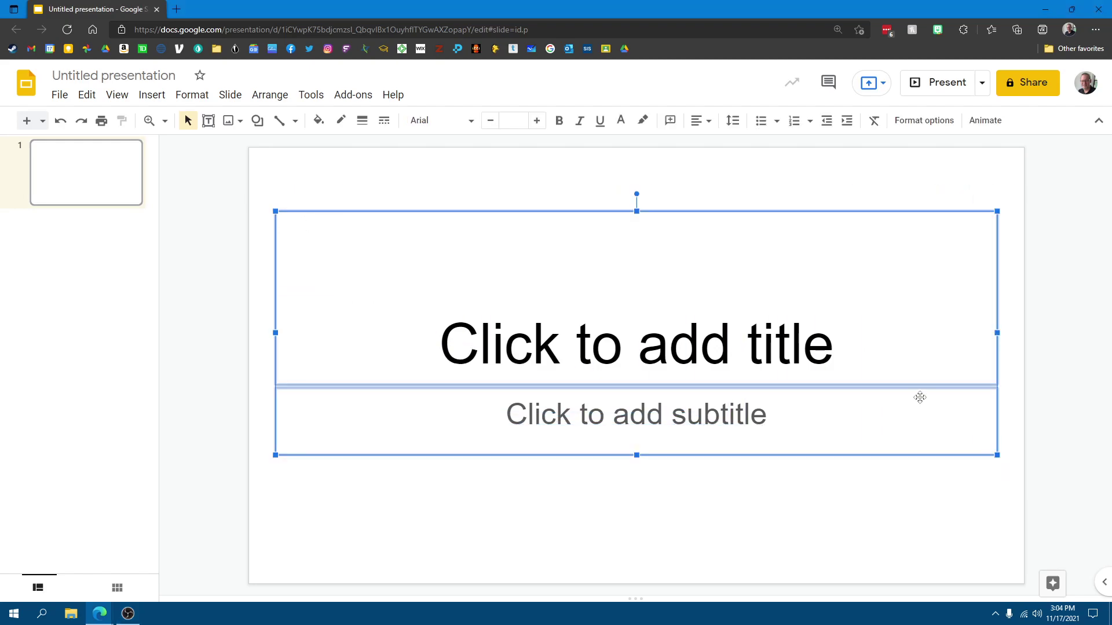
{"action": "key", "text": "Delete"}
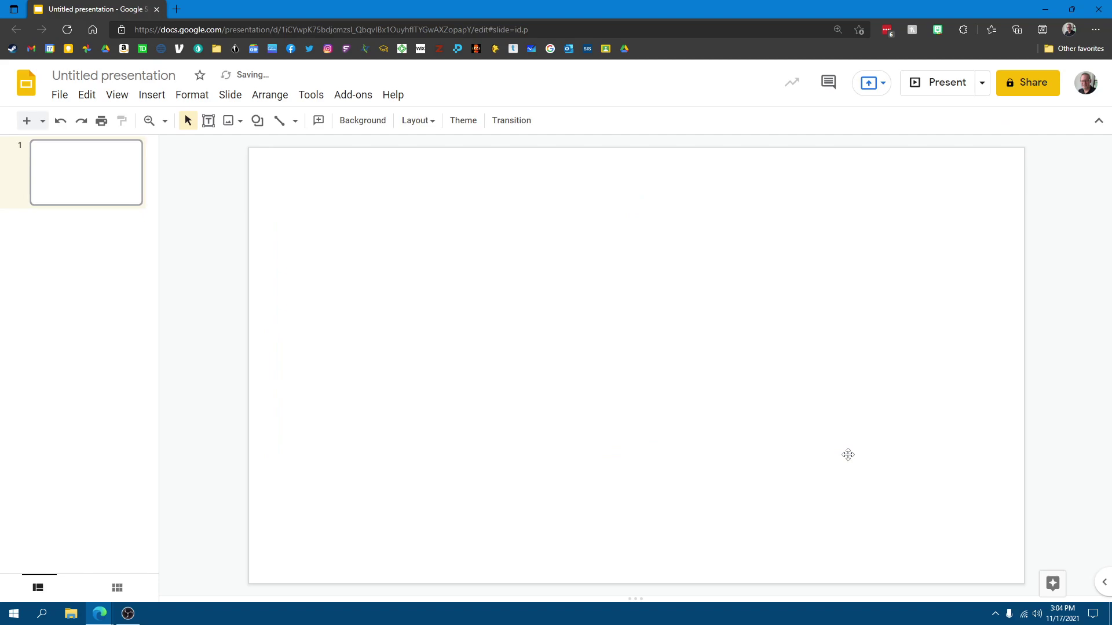
{"action": "left_click", "coordinate": [359, 122]}
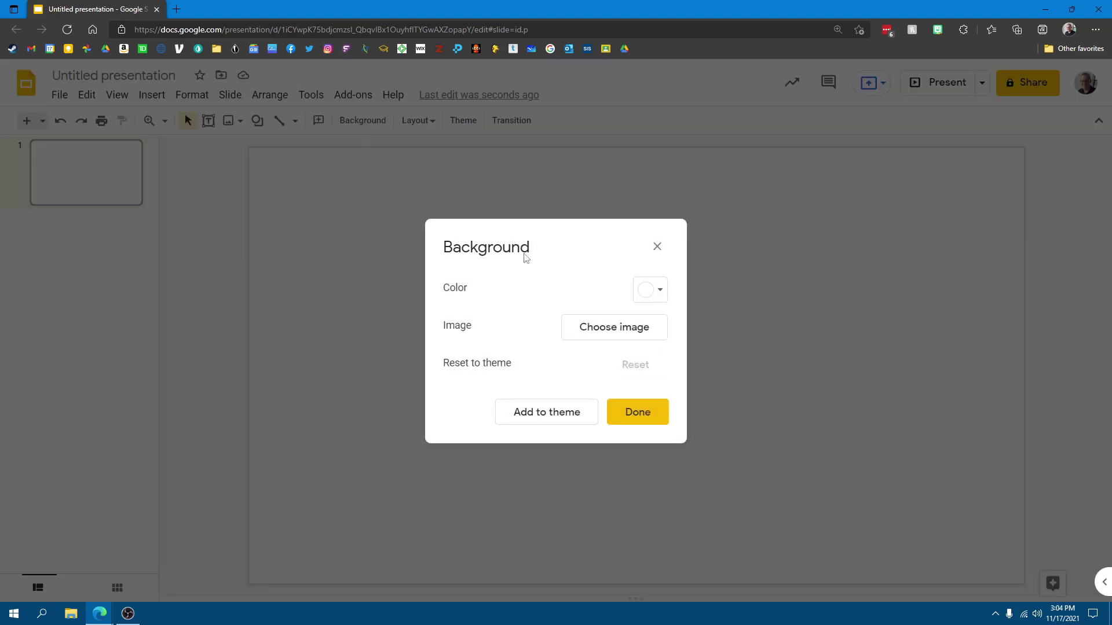
{"action": "left_click", "coordinate": [658, 291]}
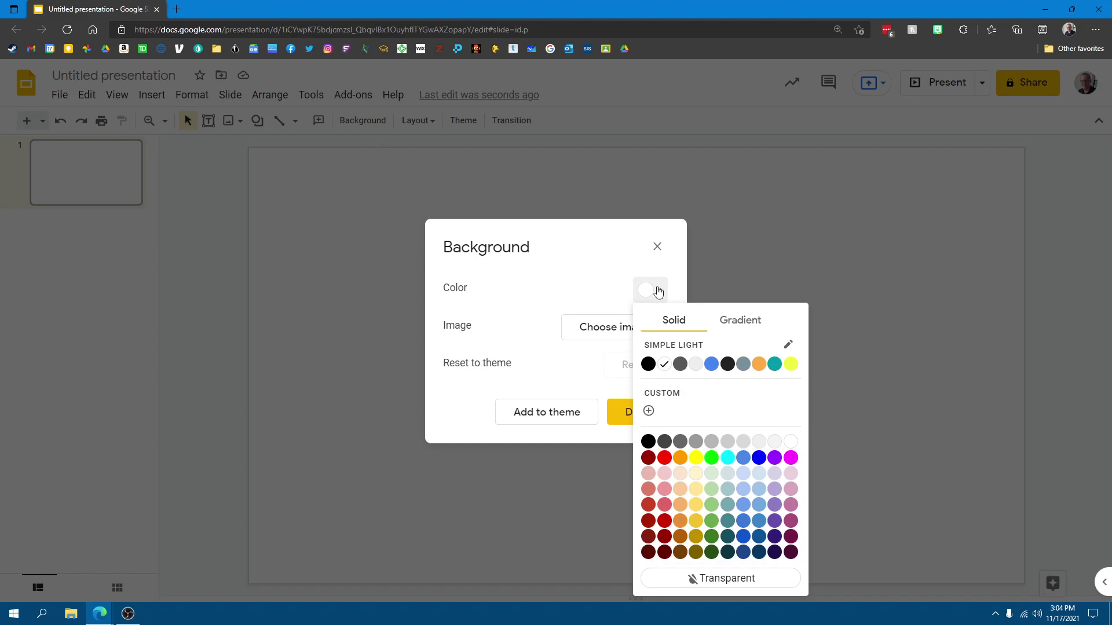
{"action": "left_click", "coordinate": [747, 321]}
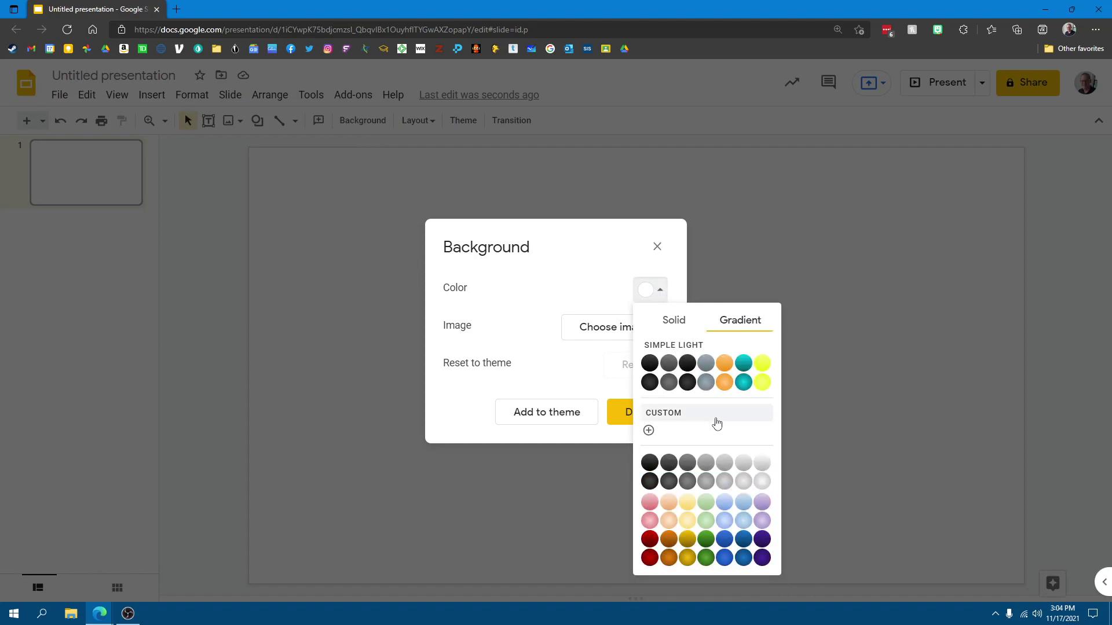
{"action": "left_click", "coordinate": [745, 559]}
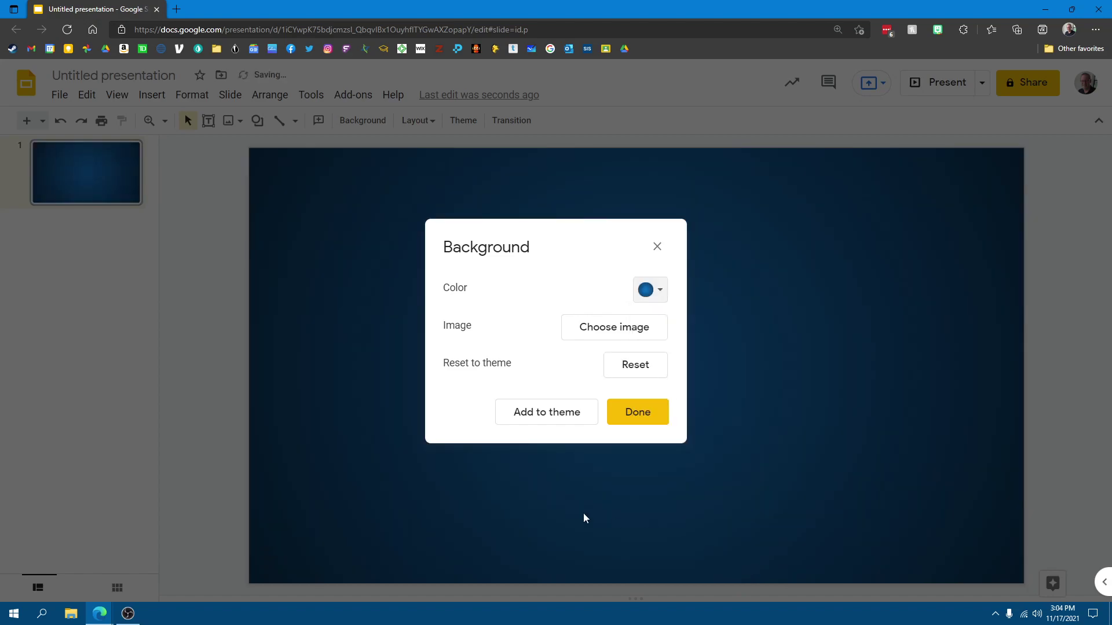
{"action": "left_click", "coordinate": [640, 417]}
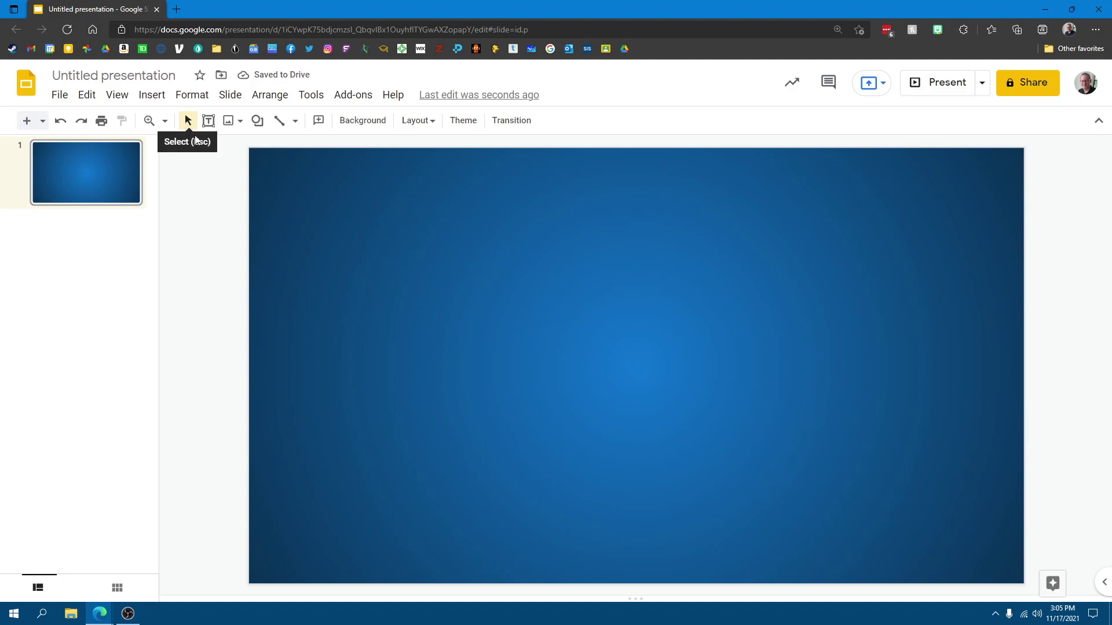
Draw a rounded rectangle across most of the slide
{"action": "left_click", "coordinate": [257, 120]}
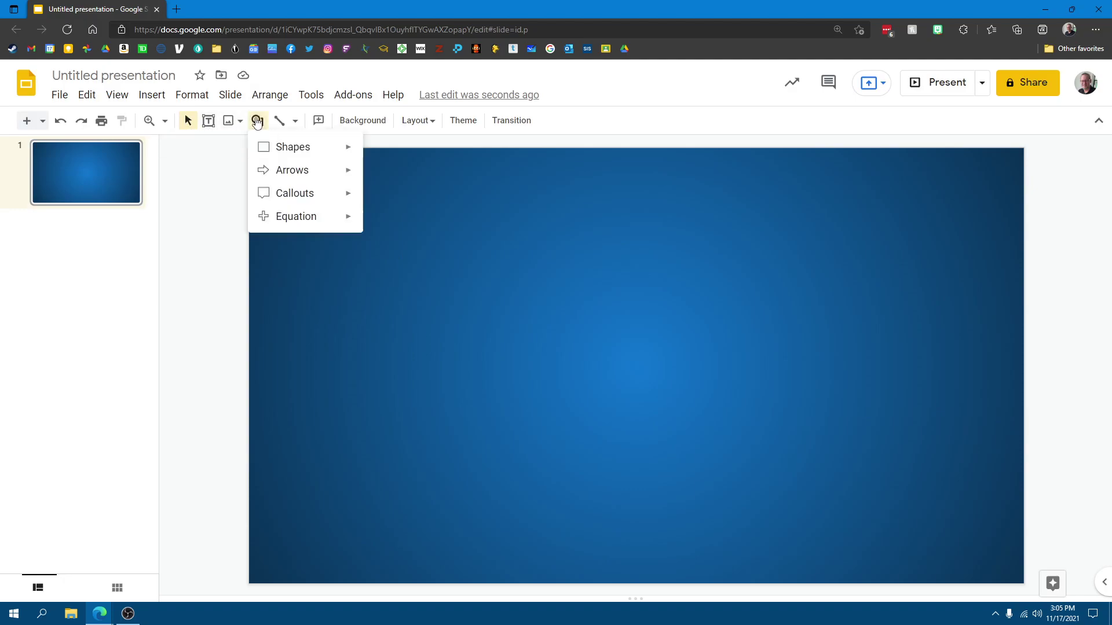
{"action": "mouse_move", "coordinate": [278, 148]}
{"action": "left_click", "coordinate": [393, 158]}
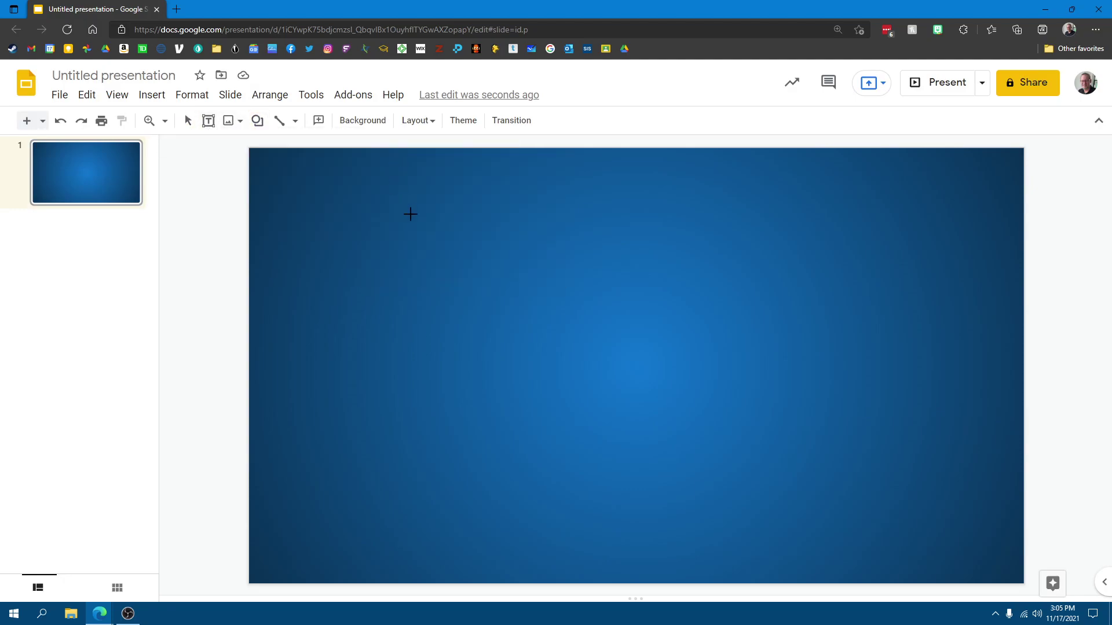
{"action": "left_click_drag", "start_coordinate": [311, 191], "coordinate": [959, 549]}
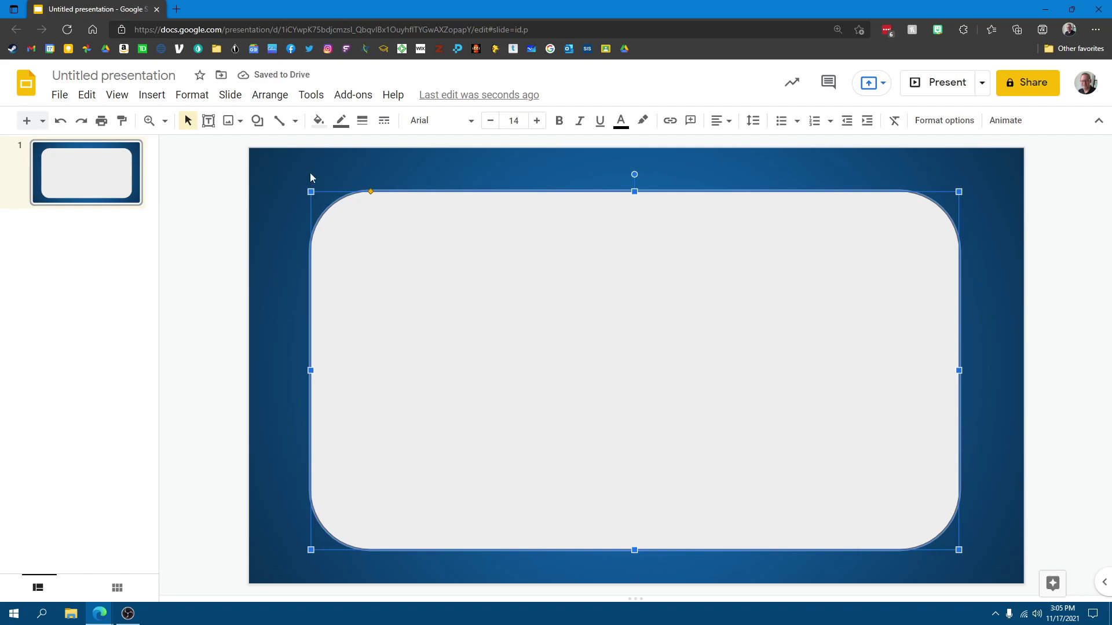
Fill the rounded rectangle yellow and drag it to the slide's centre guides
{"action": "left_click", "coordinate": [319, 122]}
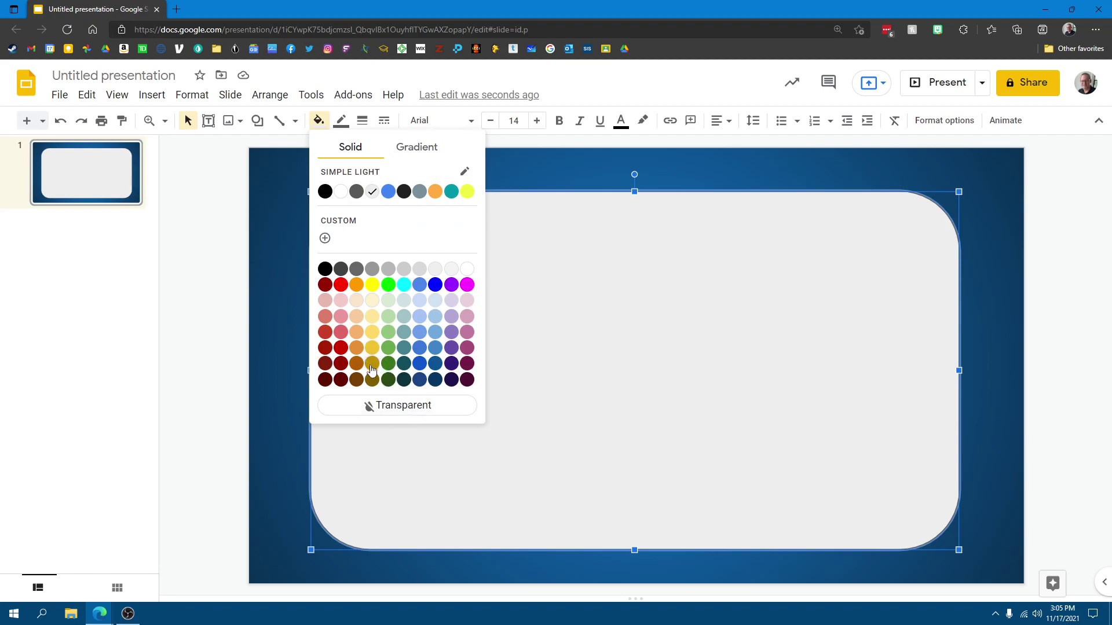
{"action": "left_click", "coordinate": [372, 317]}
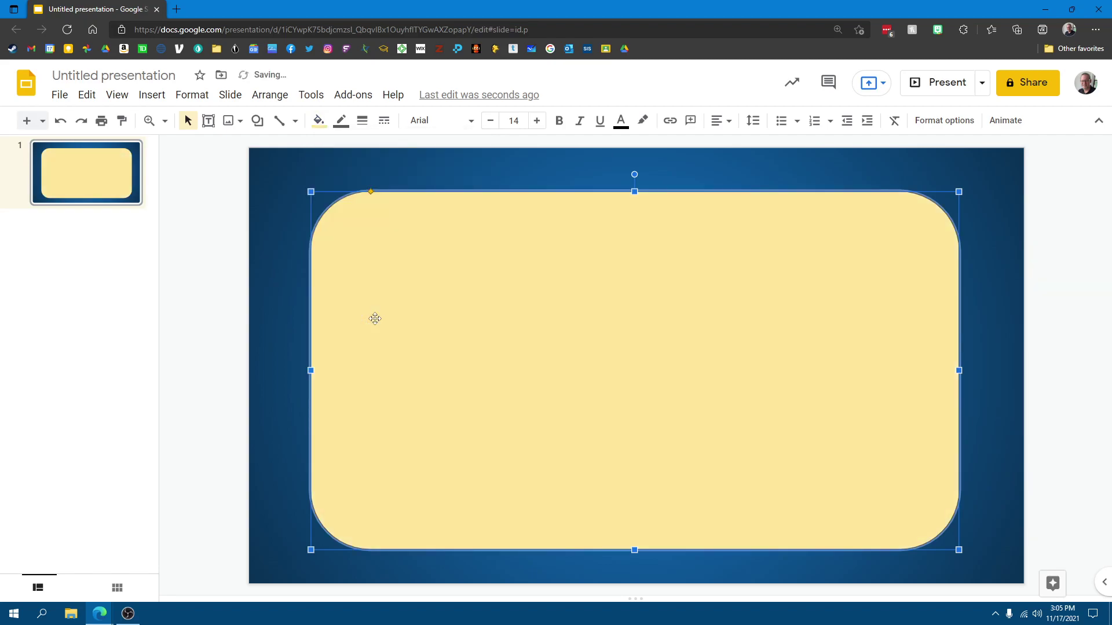
{"action": "left_click", "coordinate": [318, 120]}
{"action": "left_click", "coordinate": [373, 332]}
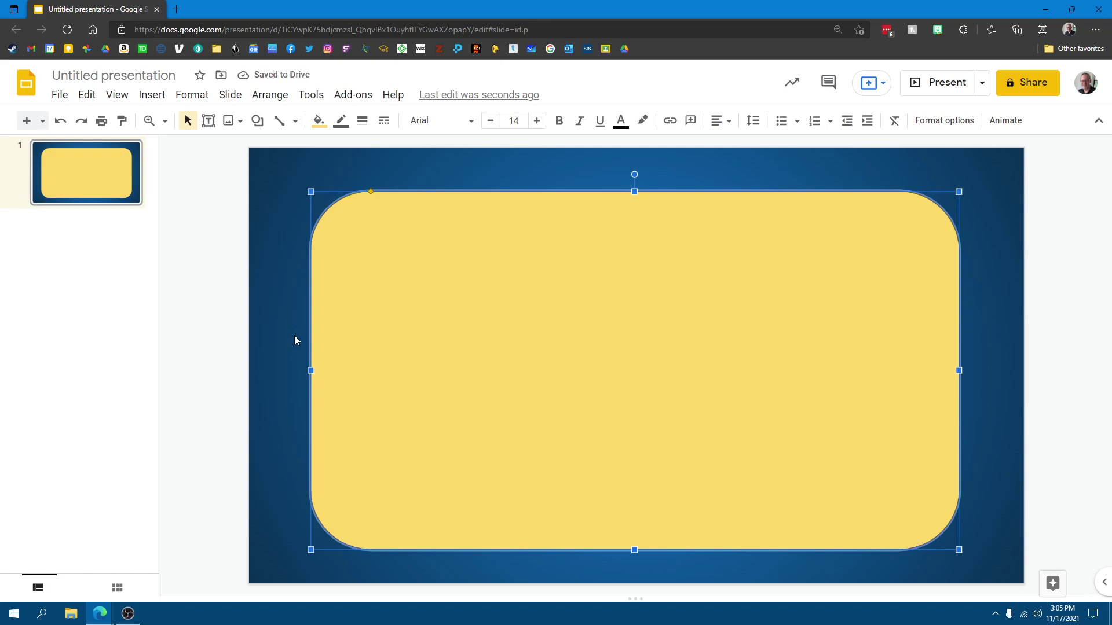
{"action": "left_click", "coordinate": [282, 290]}
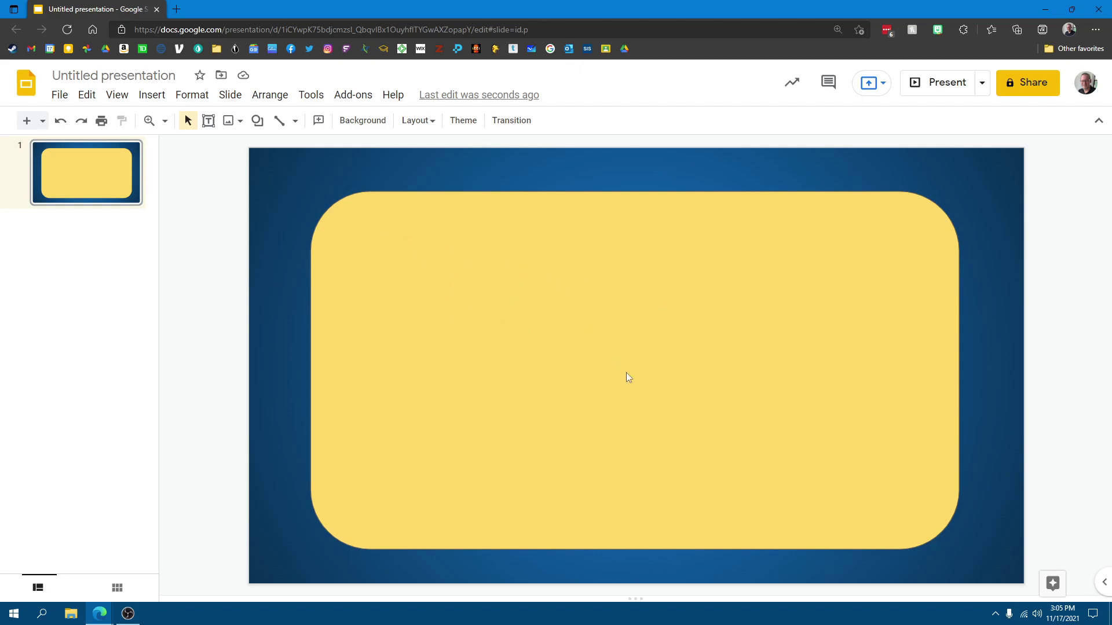
{"action": "mouse_move", "coordinate": [446, 445]}
{"action": "left_mouse_down"}
{"action": "mouse_move", "coordinate": [441, 432]}
{"action": "mouse_move", "coordinate": [451, 445]}
{"action": "mouse_move", "coordinate": [444, 435]}
{"action": "mouse_move", "coordinate": [439, 443]}
{"action": "left_mouse_up"}
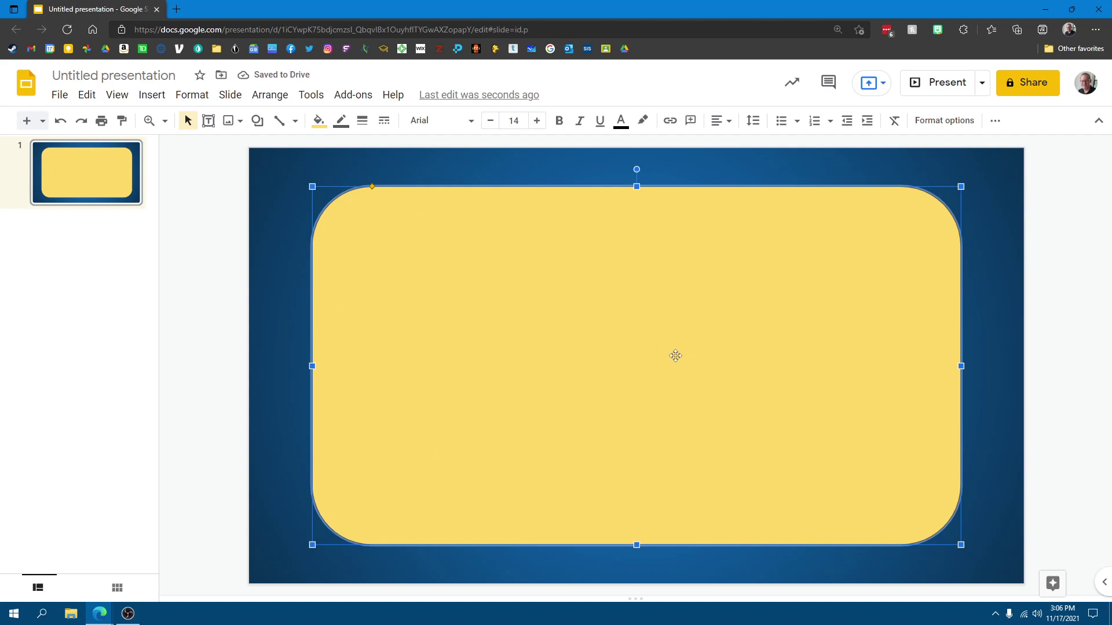
Add a text box across the rectangle's top reading 'SUBARU Vehicles'
{"action": "left_click", "coordinate": [208, 120]}
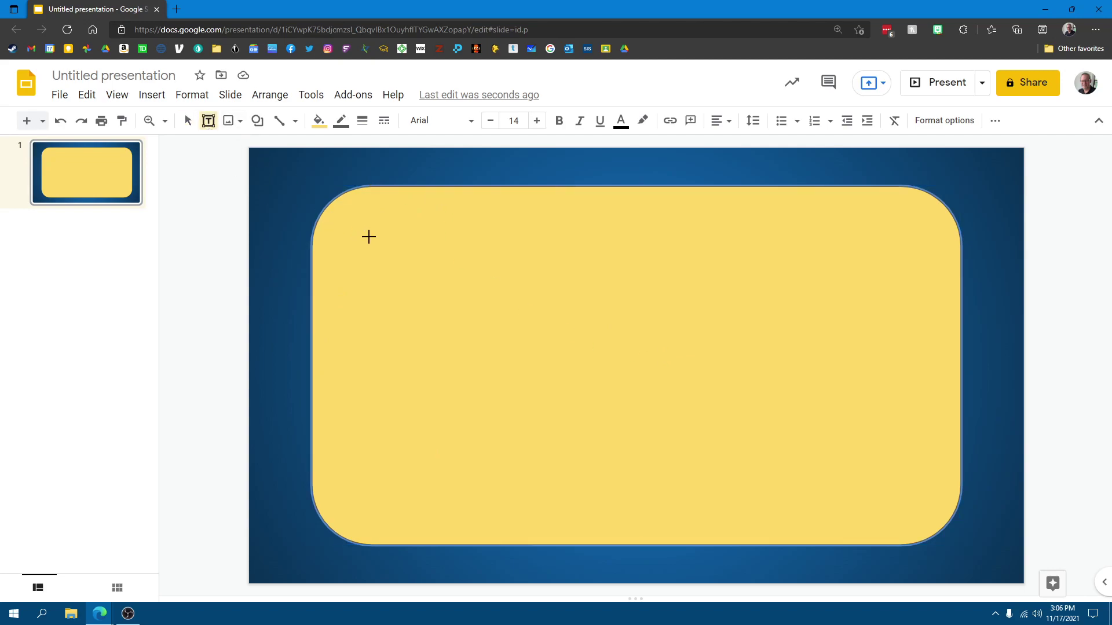
{"action": "left_click_drag", "start_coordinate": [336, 210], "coordinate": [940, 272]}
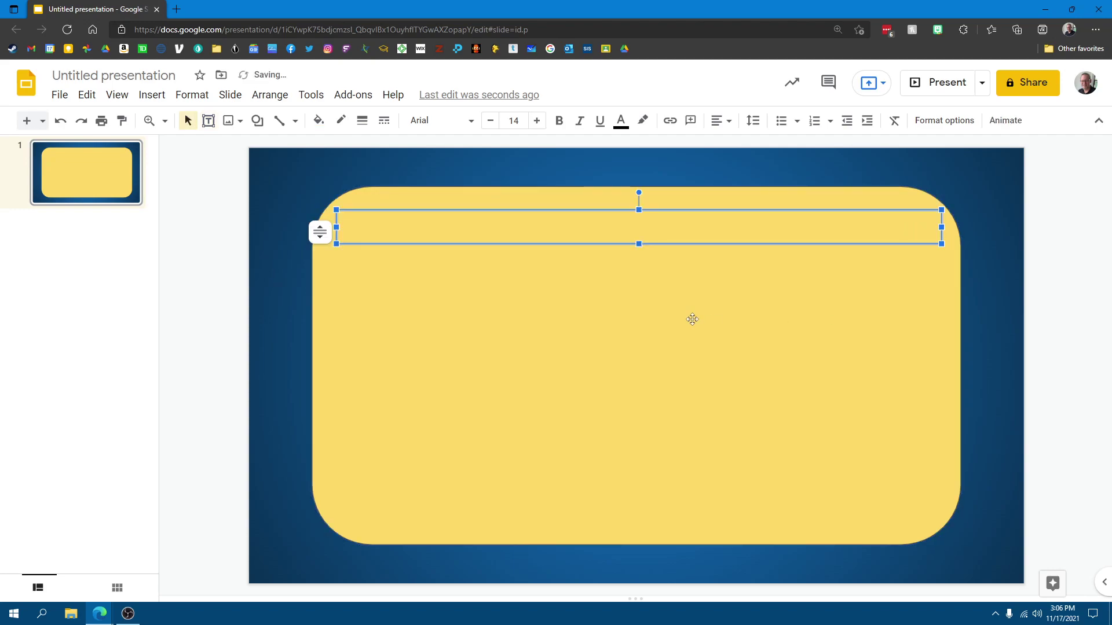
{"action": "type", "text": "SUBARU  Vehicles"}
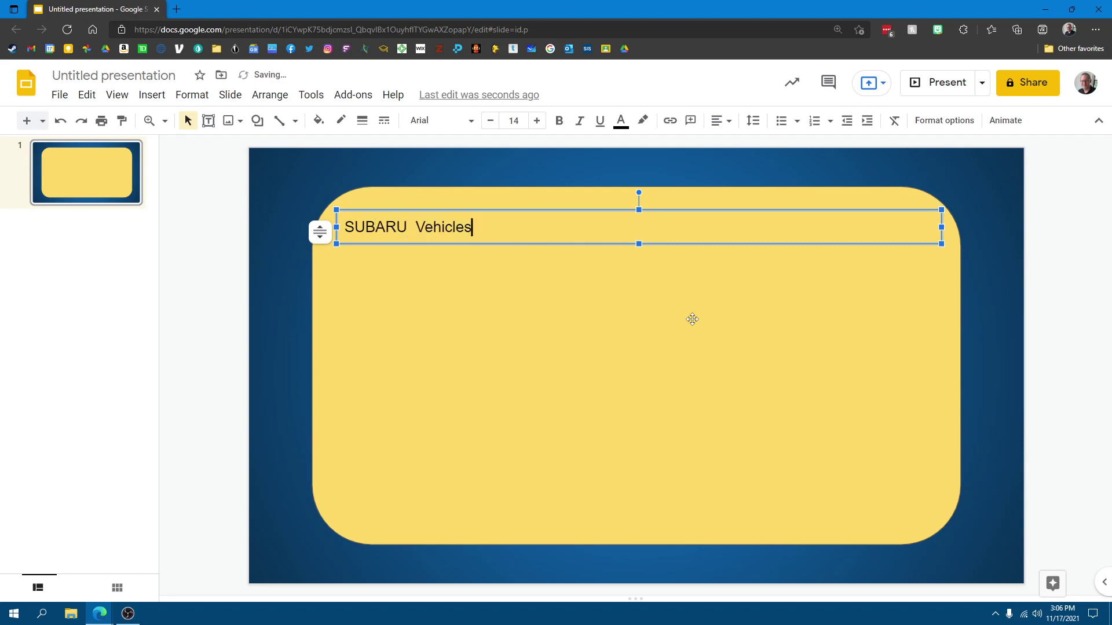
Align the SUBARU Vehicles title to center horizontally and middle vertically
{"action": "left_click_drag", "start_coordinate": [490, 228], "coordinate": [335, 231]}
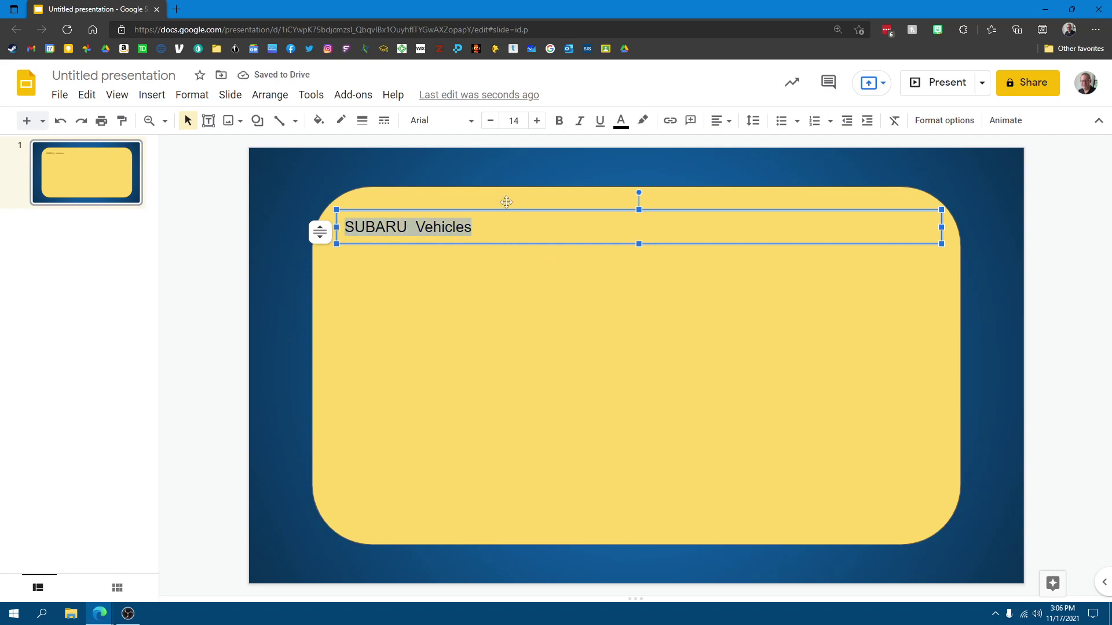
{"action": "left_click", "coordinate": [721, 120]}
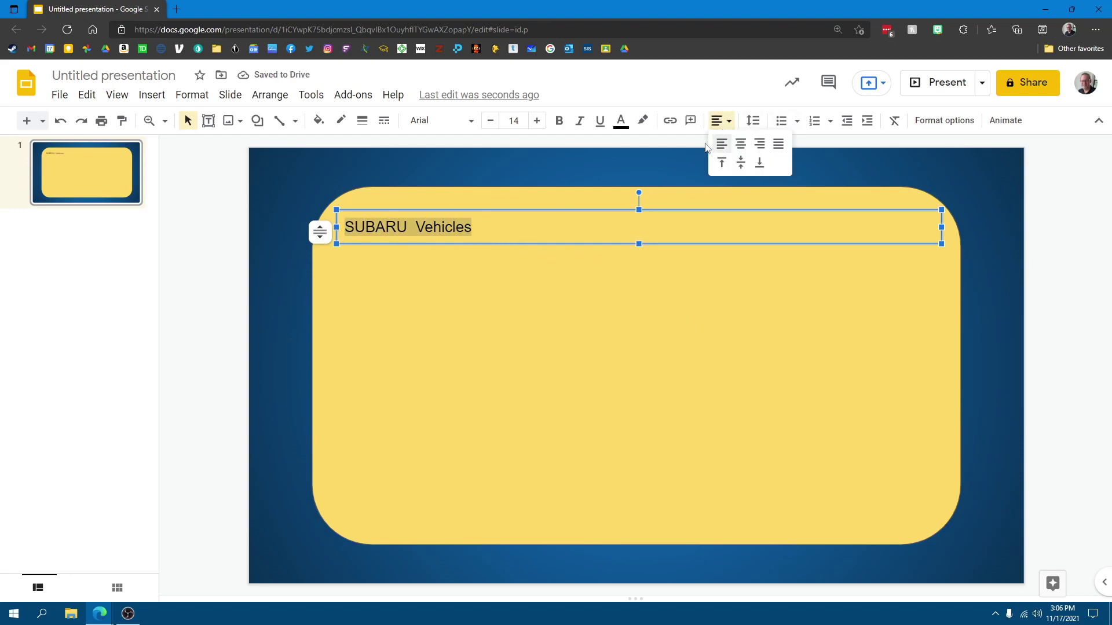
{"action": "left_click", "coordinate": [740, 144]}
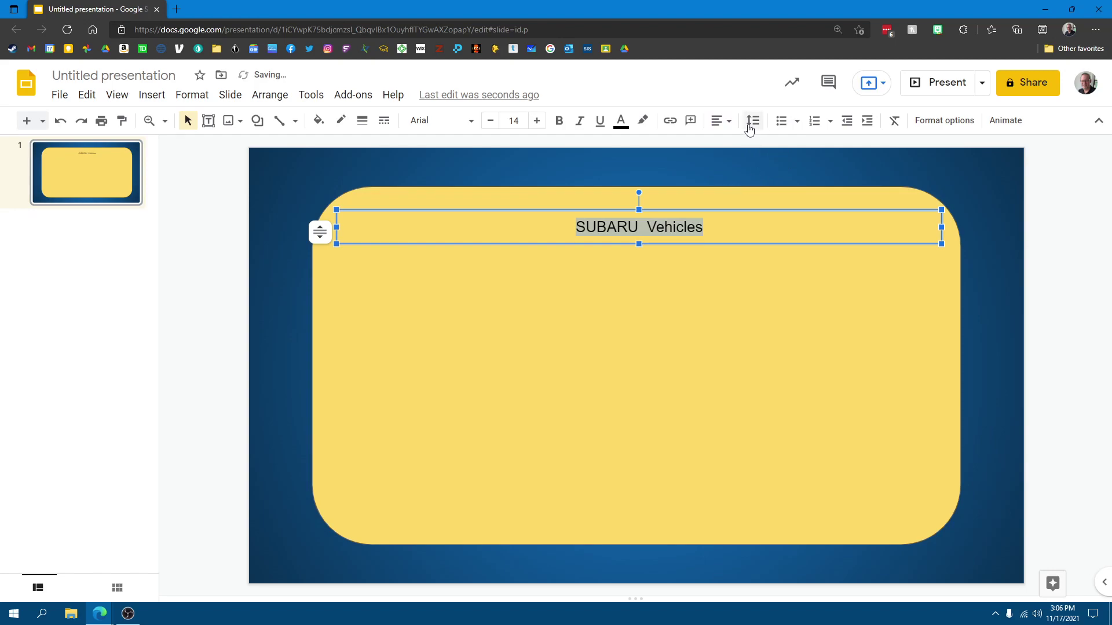
{"action": "left_click", "coordinate": [727, 123]}
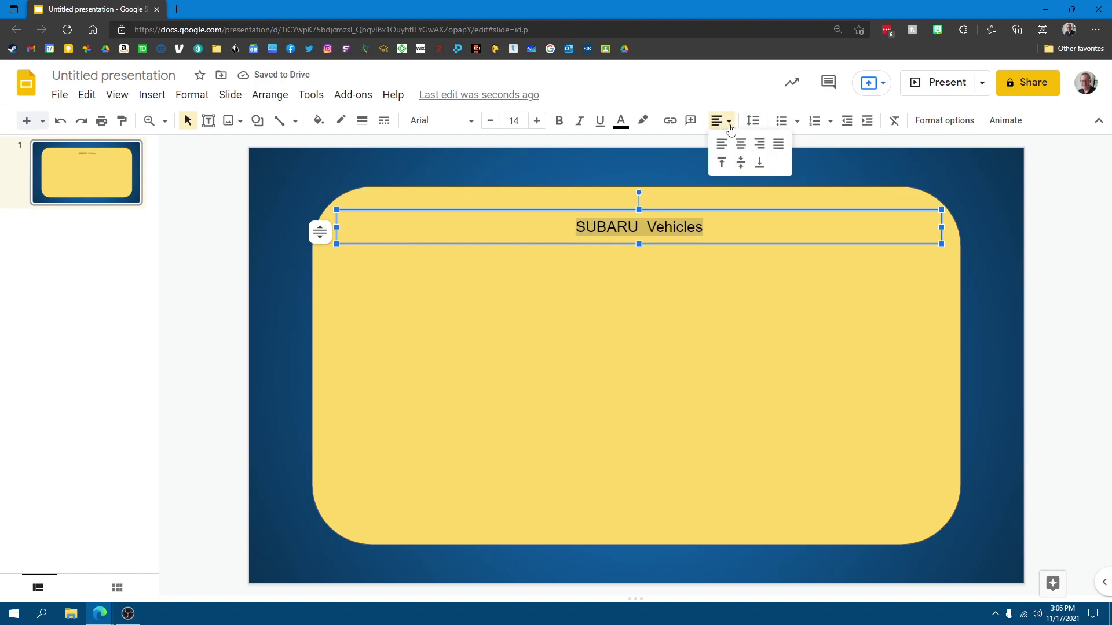
{"action": "left_click", "coordinate": [742, 164]}
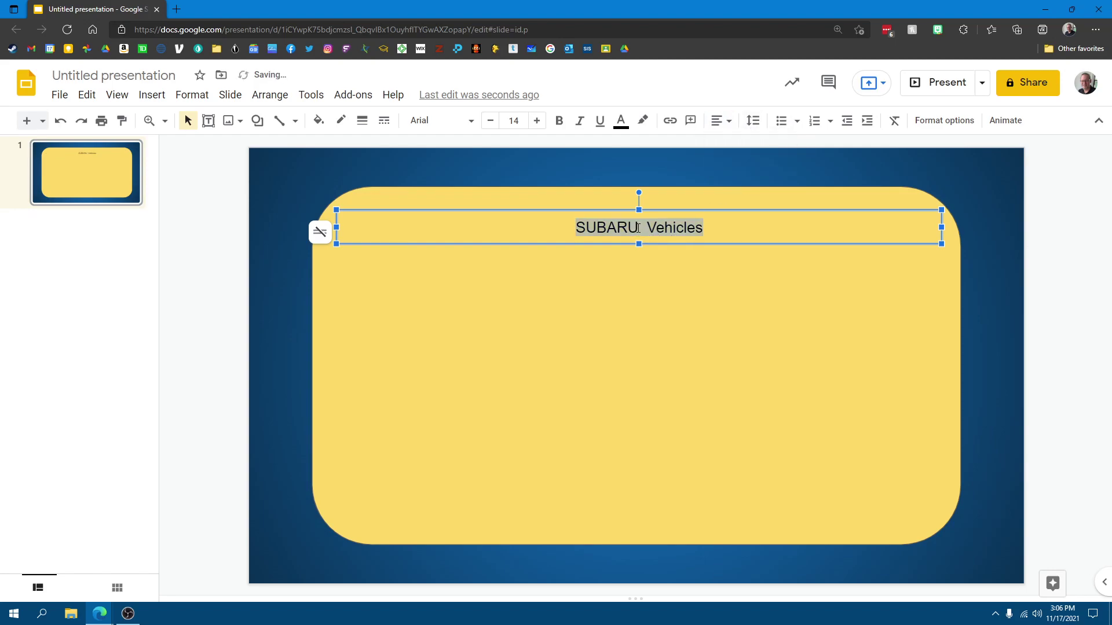
{"action": "left_click_drag", "start_coordinate": [638, 228], "coordinate": [581, 225]}
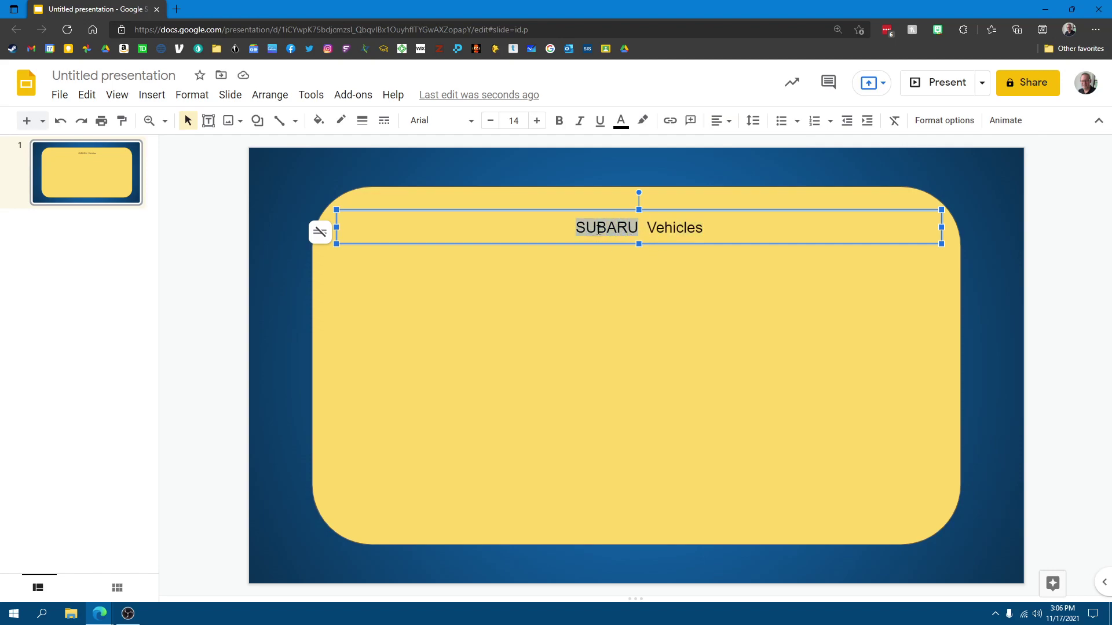
Set SUBARU in Exo 2, enlarge the title to 48 pt and resize its box to fit
{"action": "left_click", "coordinate": [469, 121]}
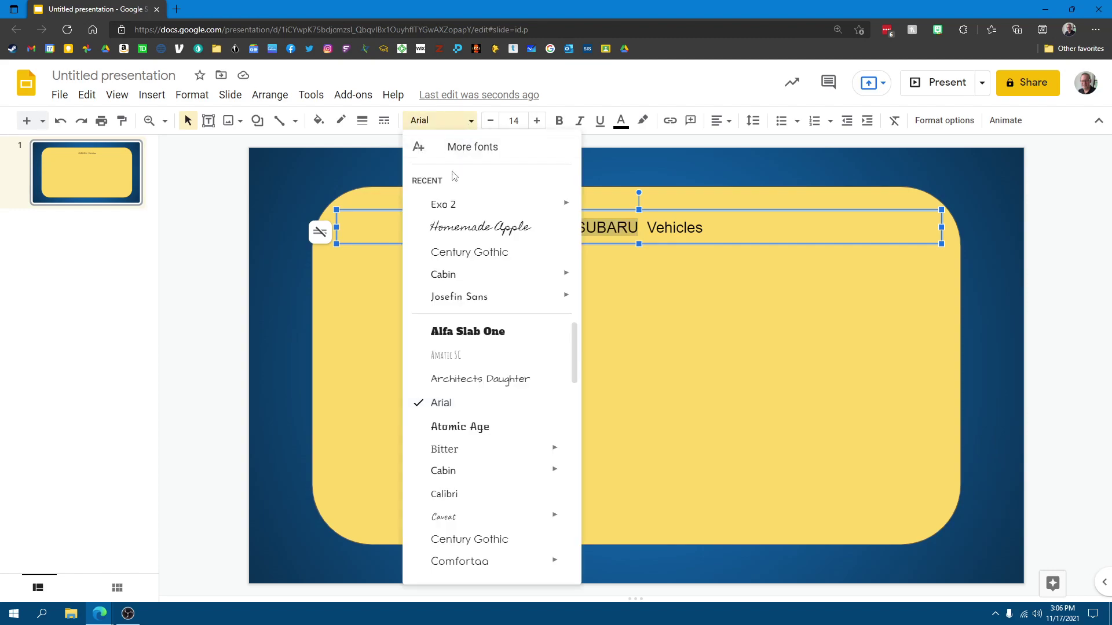
{"action": "left_click", "coordinate": [450, 205]}
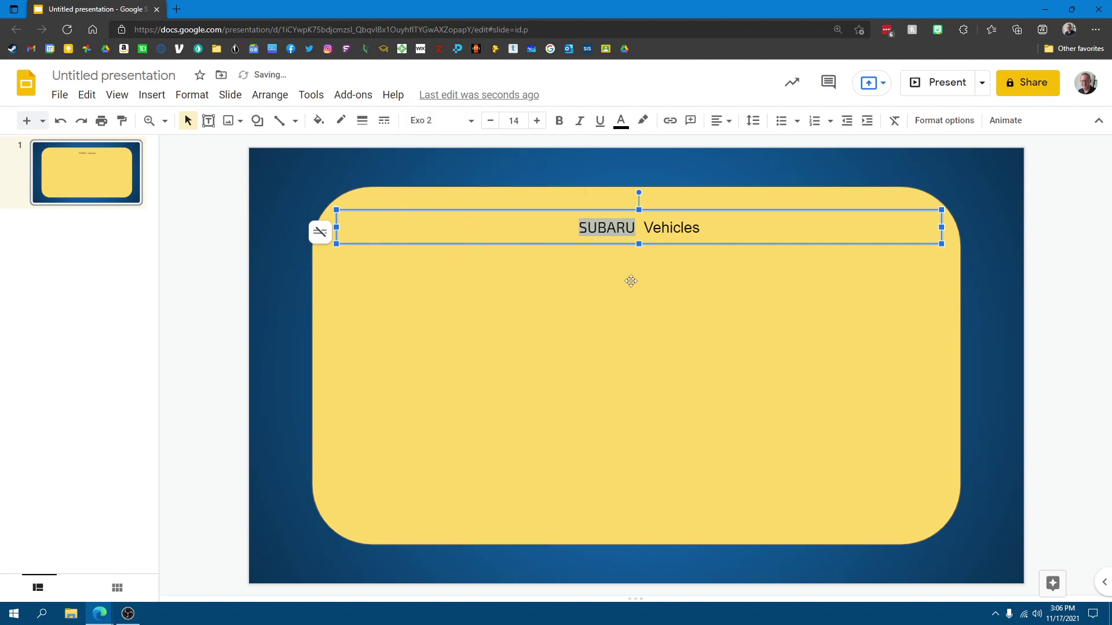
{"action": "triple_click", "coordinate": [715, 230]}
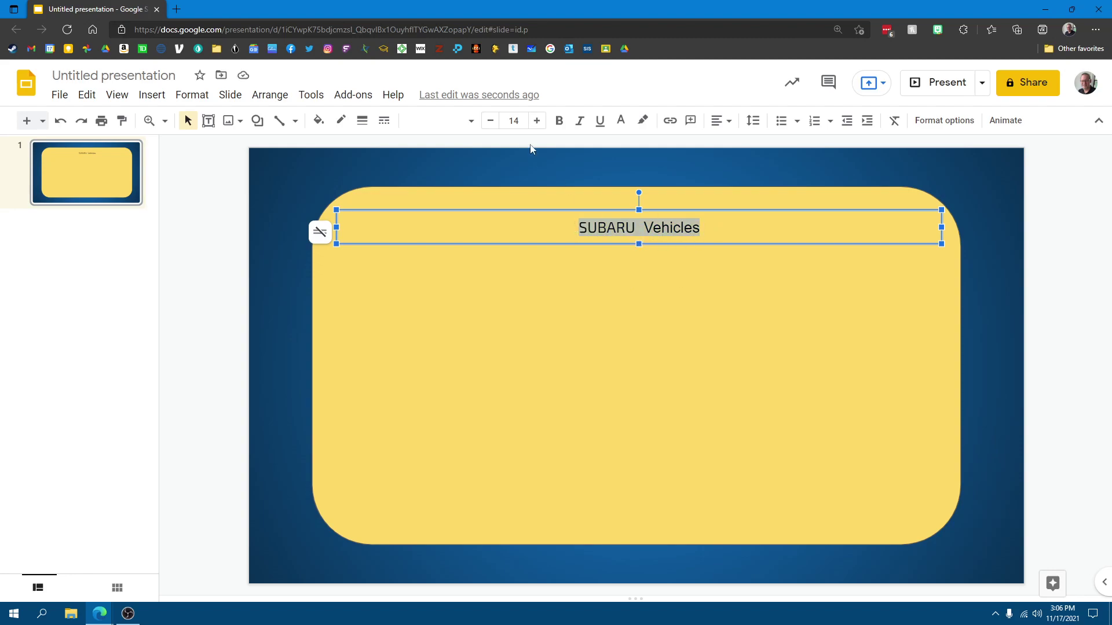
{"action": "left_click", "coordinate": [513, 120]}
{"action": "left_click", "coordinate": [514, 423]}
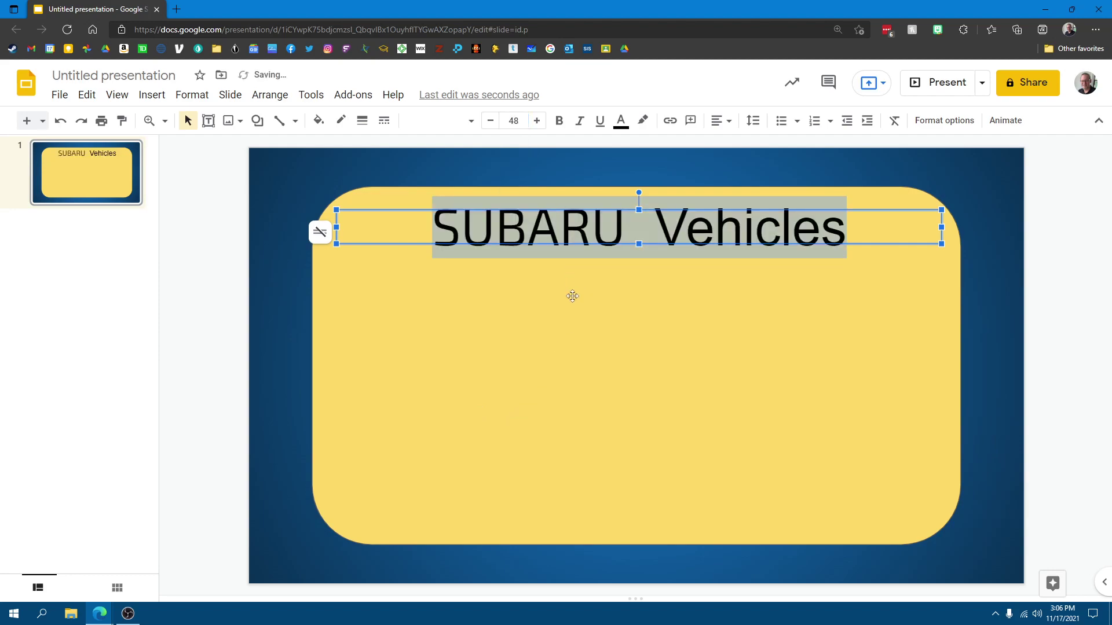
{"action": "left_click_drag", "start_coordinate": [639, 244], "coordinate": [639, 260]}
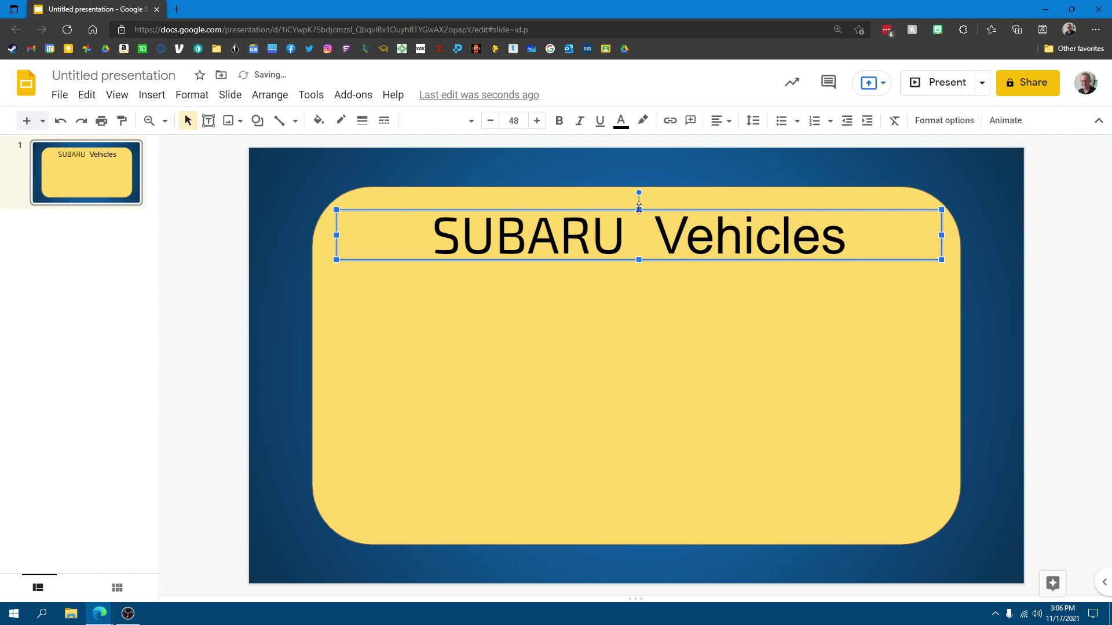
{"action": "left_click_drag", "start_coordinate": [639, 209], "coordinate": [432, 238]}
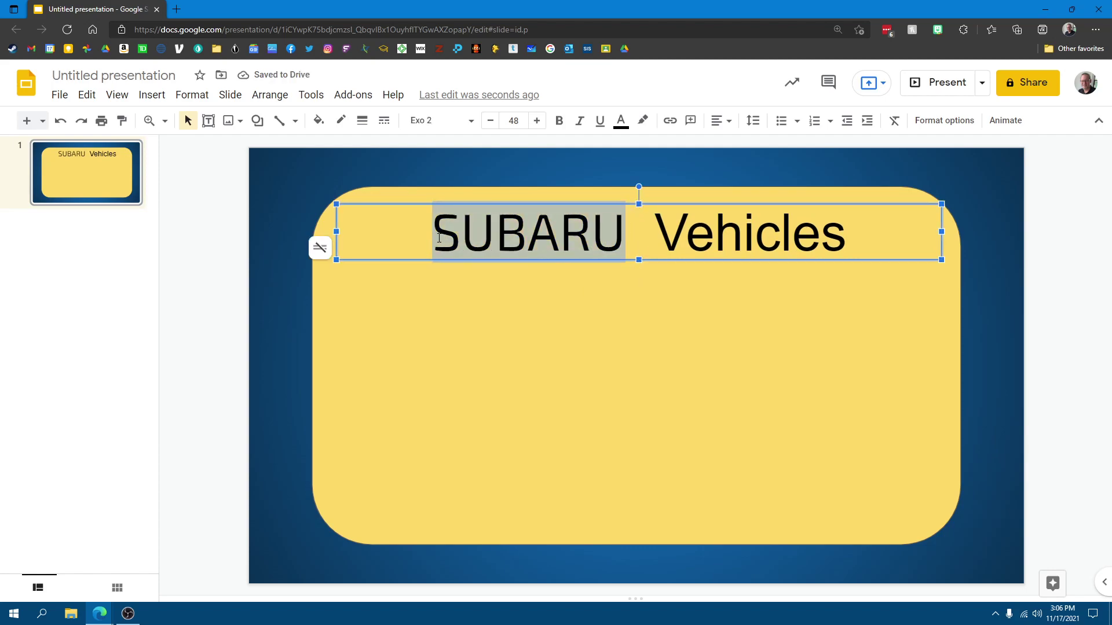
Make SUBARU bold and set Vehicles in the Homemade Apple font
{"action": "left_click", "coordinate": [560, 120]}
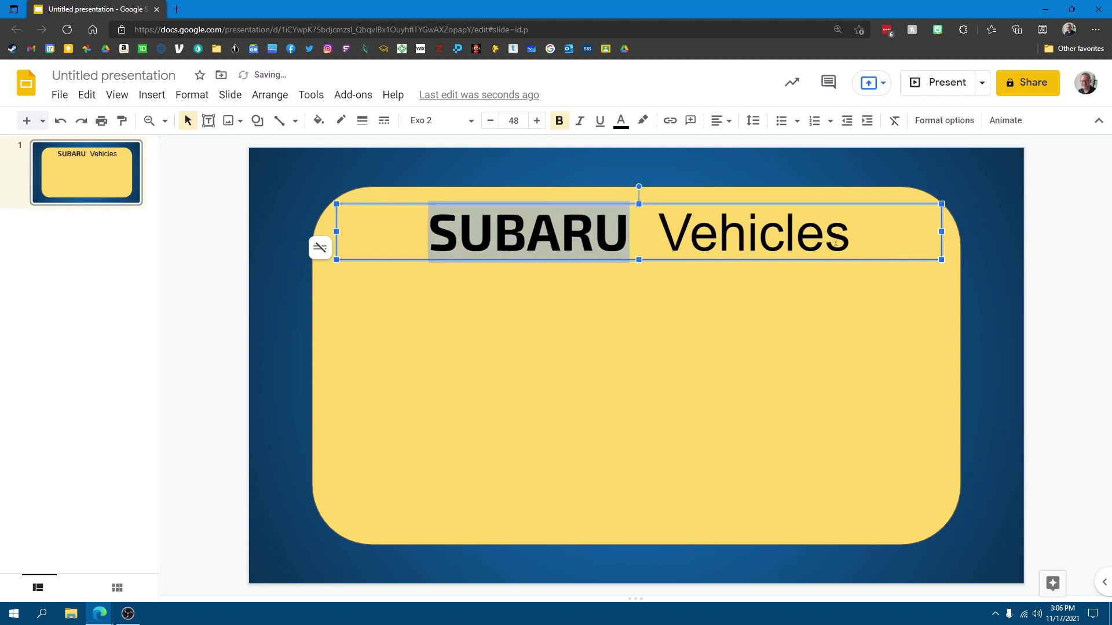
{"action": "left_click_drag", "start_coordinate": [850, 237], "coordinate": [660, 242]}
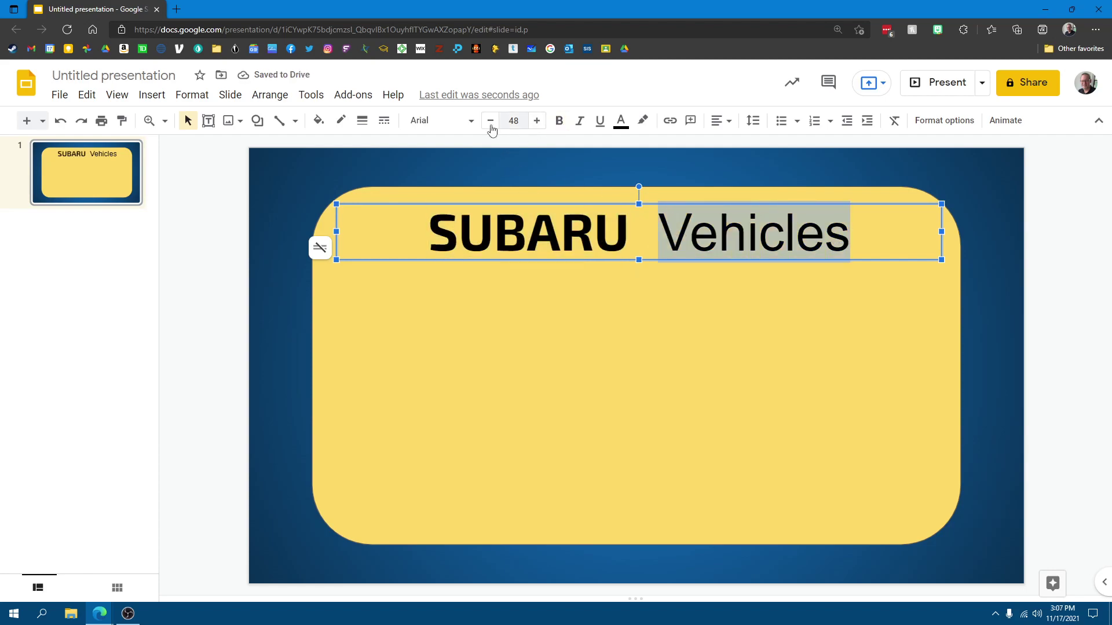
{"action": "left_click", "coordinate": [469, 120]}
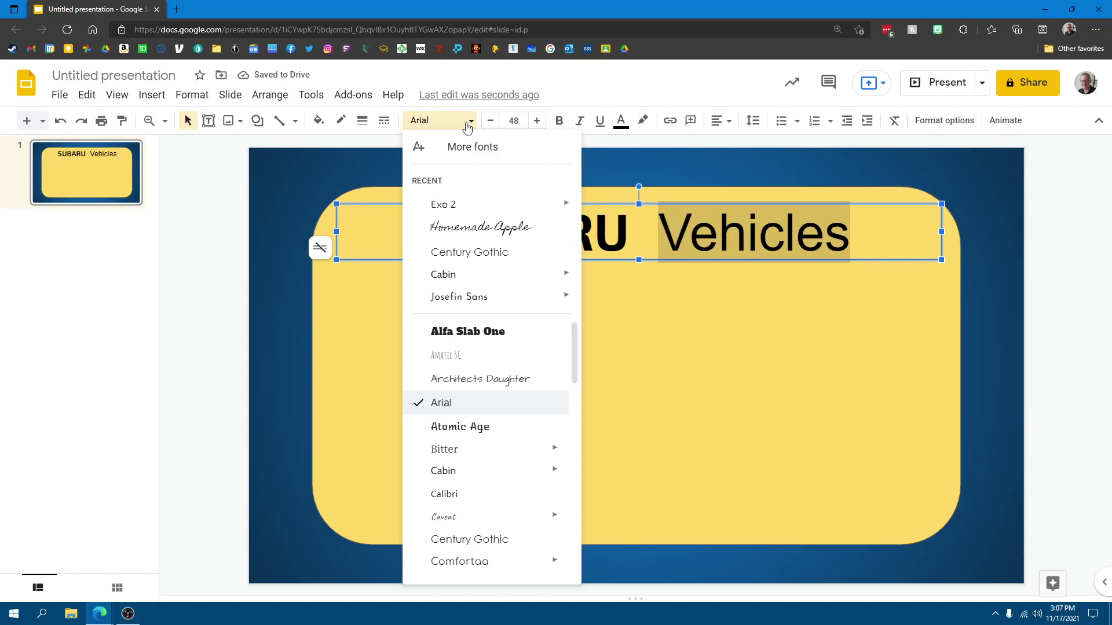
{"action": "left_click", "coordinate": [490, 227]}
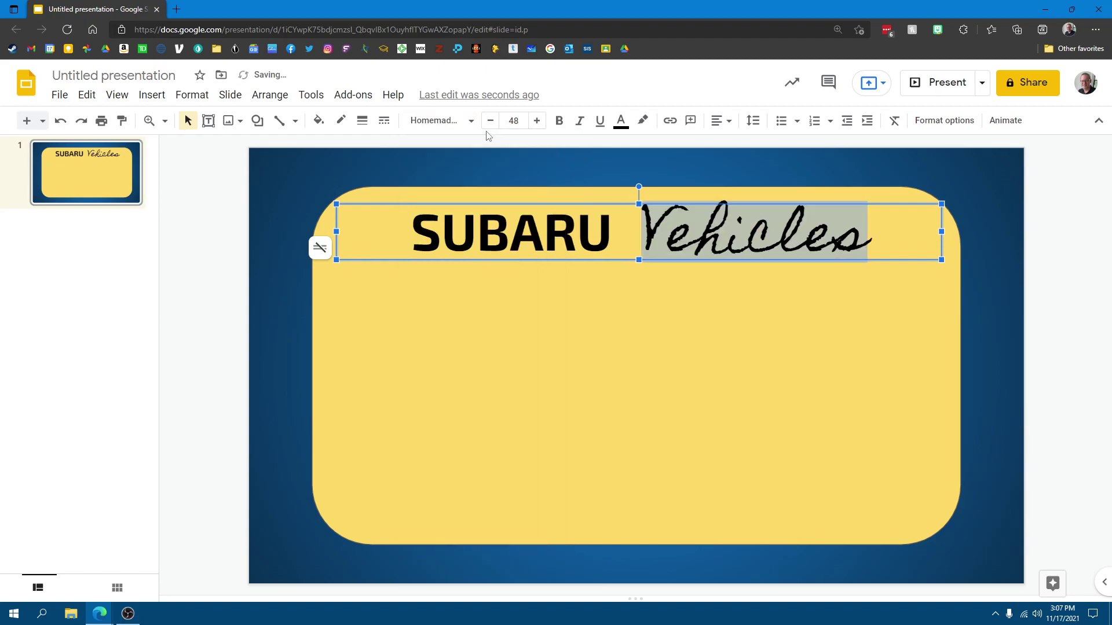
{"action": "left_click", "coordinate": [630, 226]}
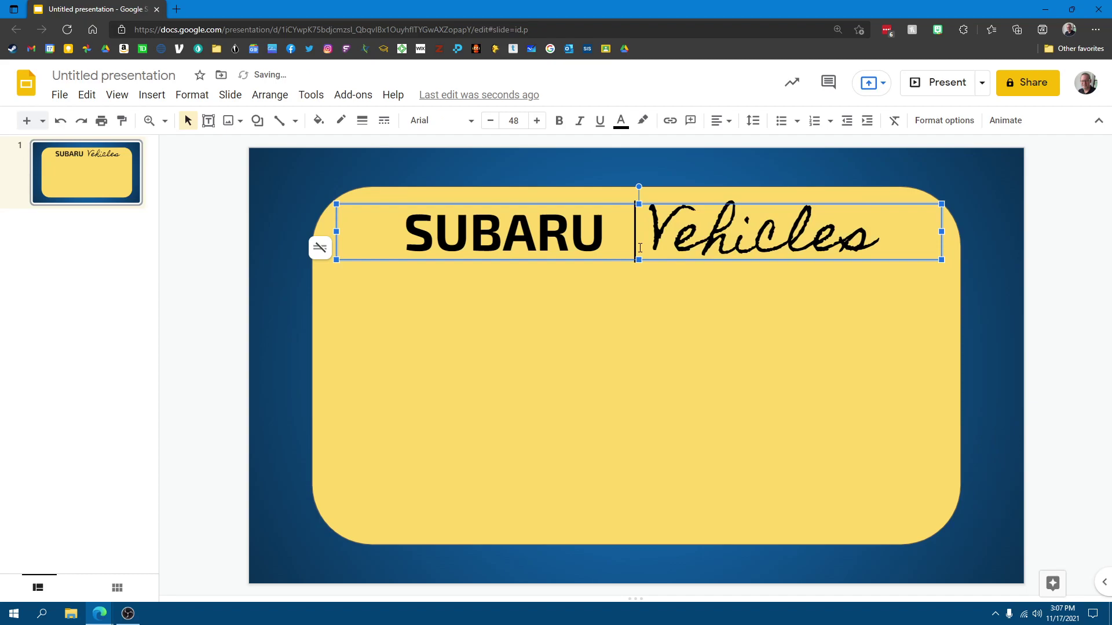
Colour the word SUBARU blue
{"action": "left_click_drag", "start_coordinate": [598, 243], "coordinate": [396, 243]}
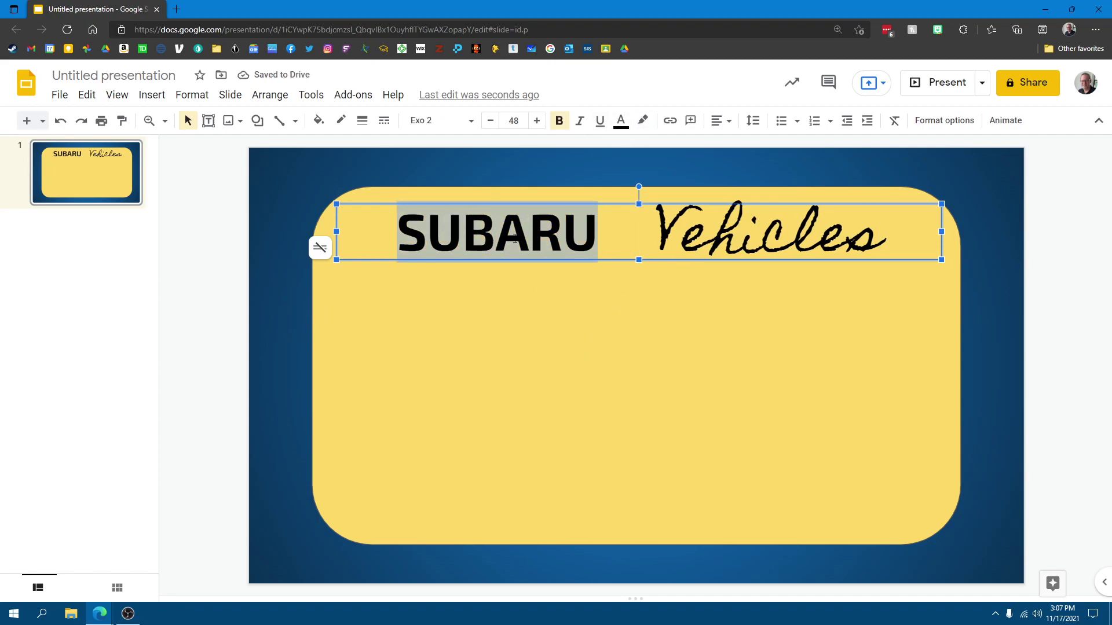
{"action": "left_click", "coordinate": [615, 125]}
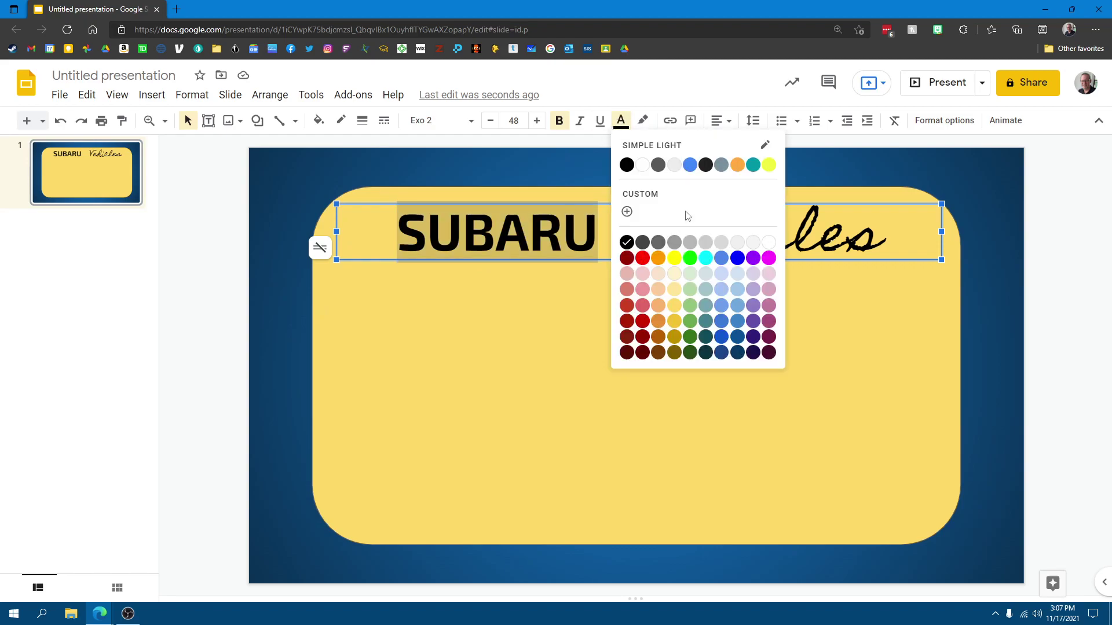
{"action": "left_click", "coordinate": [720, 337]}
{"action": "left_click", "coordinate": [627, 364]}
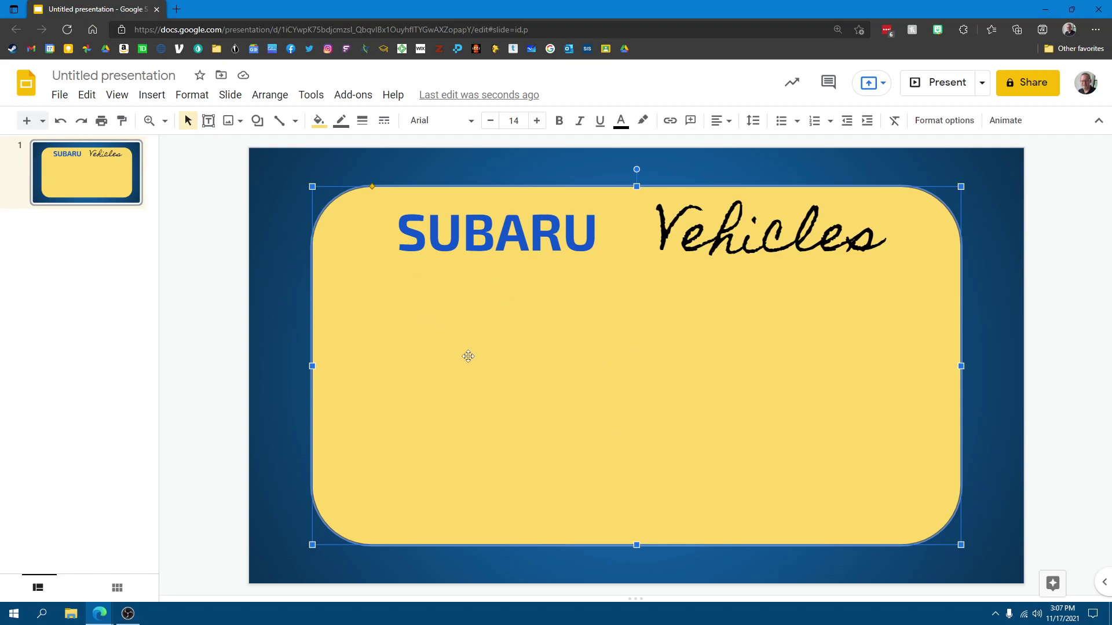
{"action": "left_click", "coordinate": [280, 357]}
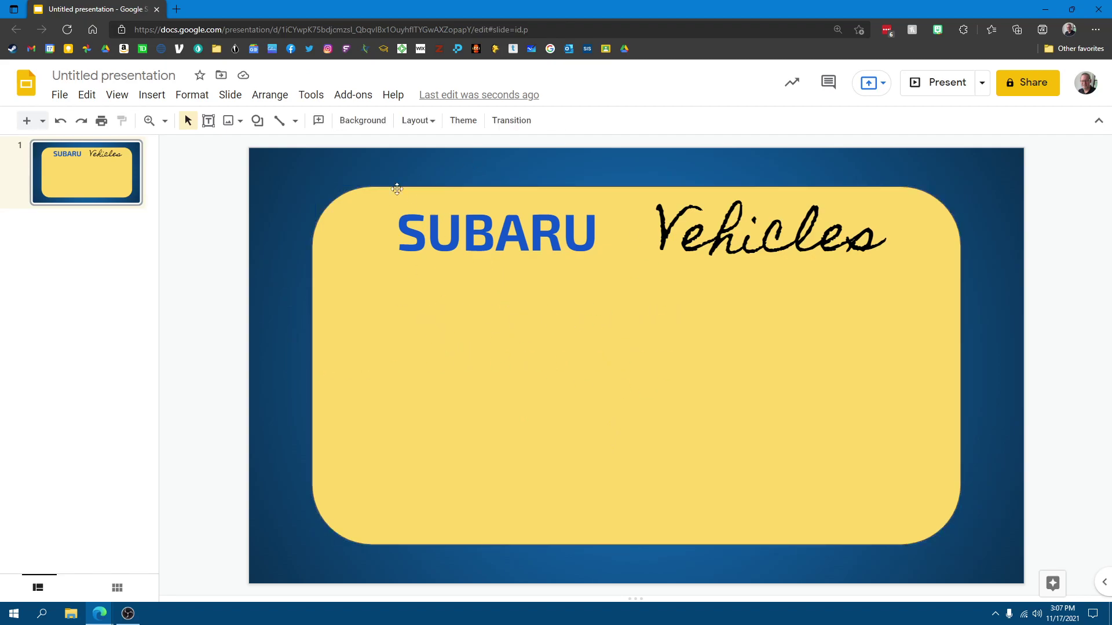
Add a text box below the title listing Outback, Crosstrek and WRX on separate lines
{"action": "left_click", "coordinate": [208, 120]}
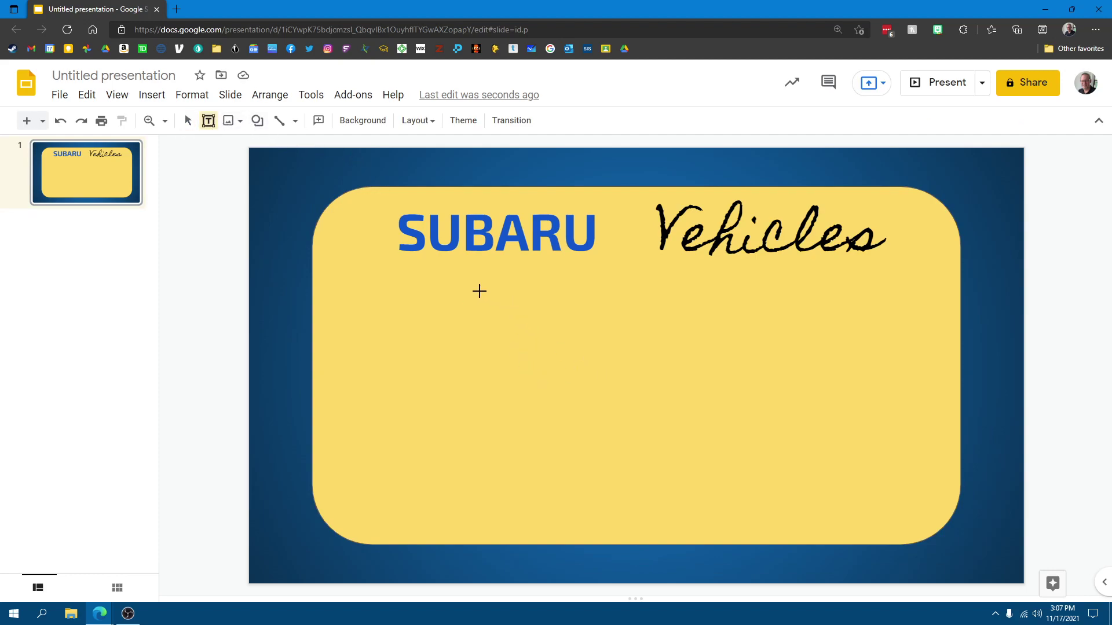
{"action": "left_click_drag", "start_coordinate": [480, 291], "coordinate": [787, 510]}
{"action": "left_click_drag", "start_coordinate": [787, 510], "coordinate": [787, 511]}
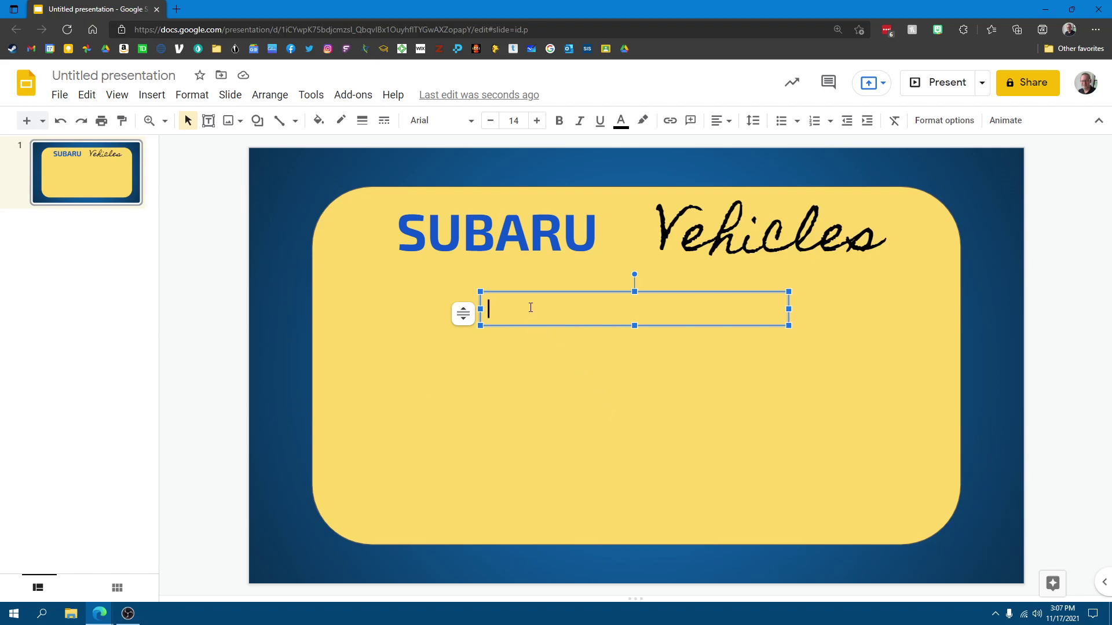
{"action": "type", "text": "Outback"}
{"action": "key", "text": "Return"}
{"action": "type", "text": "Cros"}
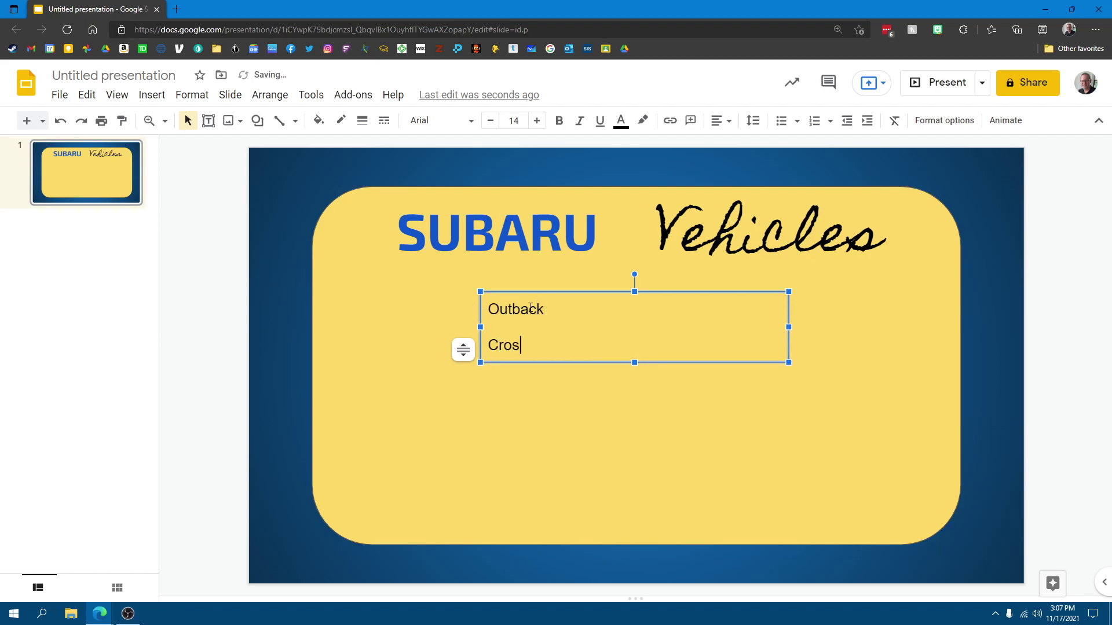
{"action": "type", "text": "strek"}
{"action": "key", "text": "Return"}
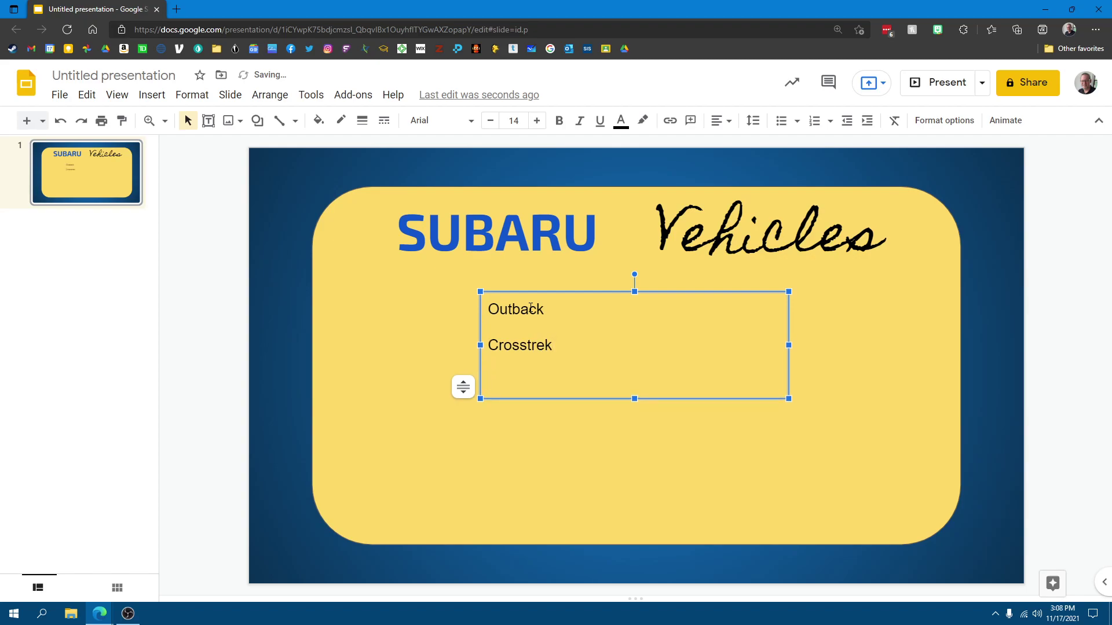
{"action": "type", "text": "WRX"}
Centre-align the three model names and set them in Exo 2
{"action": "key", "text": "ctrl+a"}
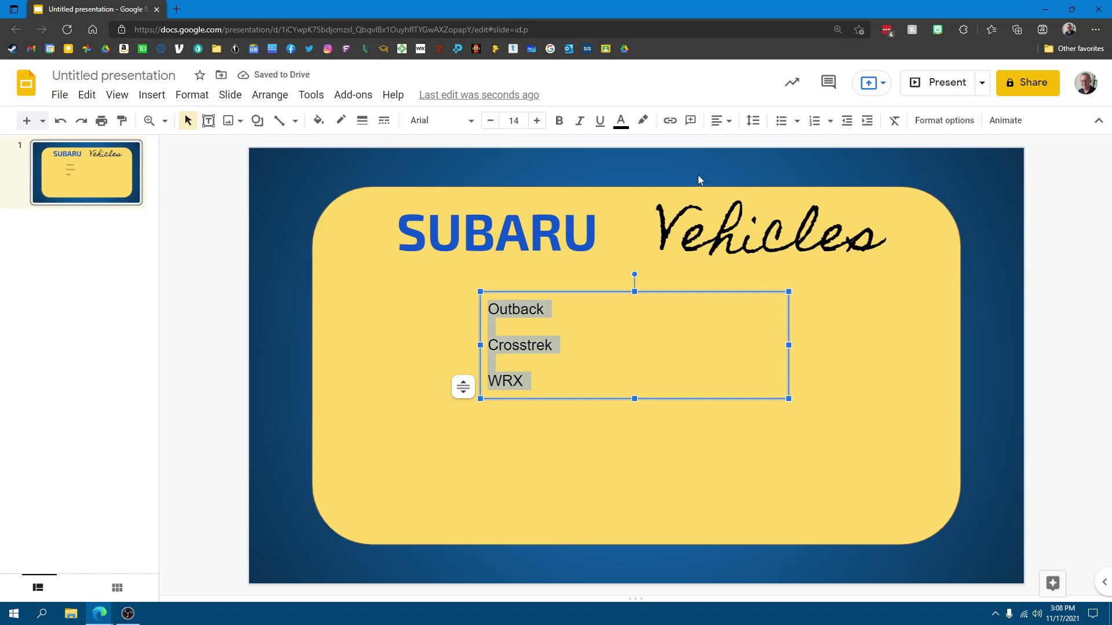
{"action": "left_click", "coordinate": [719, 120]}
{"action": "left_click", "coordinate": [739, 145]}
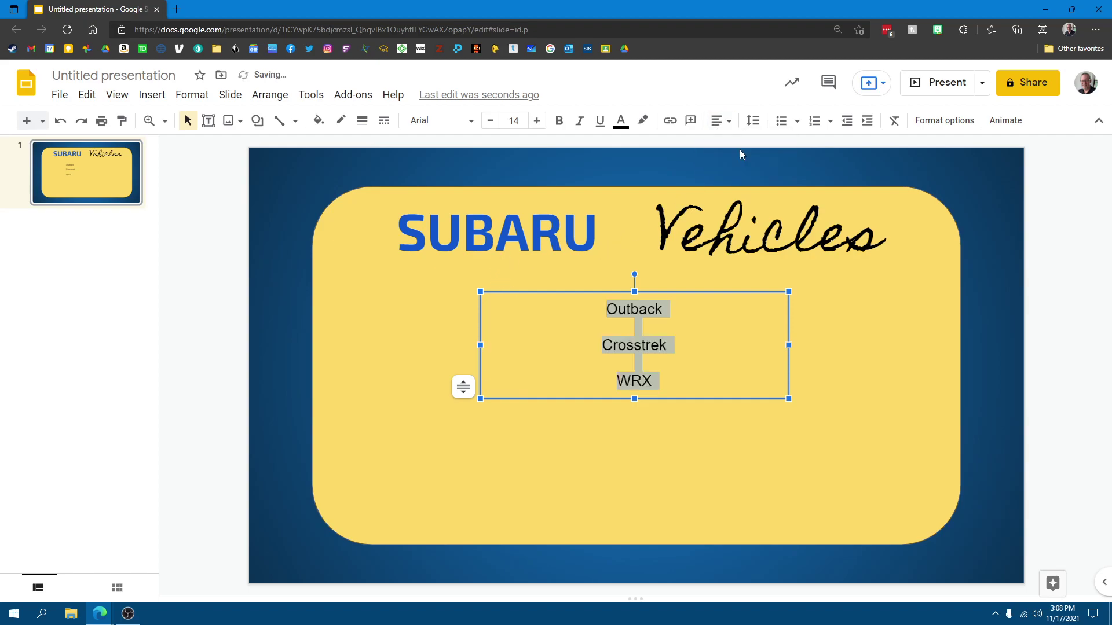
{"action": "left_click", "coordinate": [721, 120]}
{"action": "left_click", "coordinate": [741, 162]}
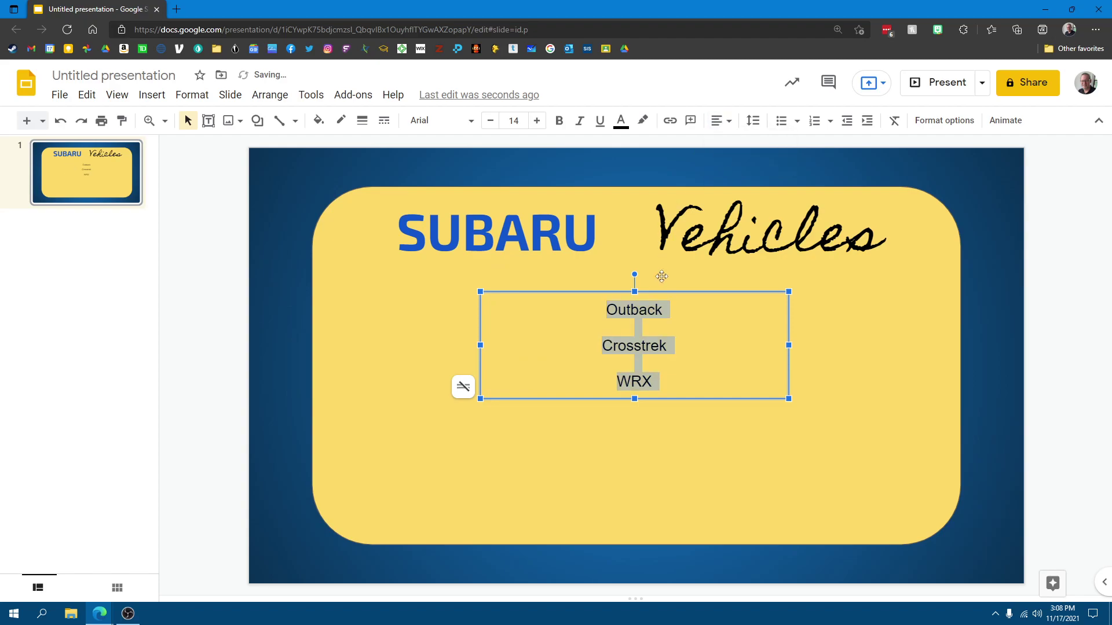
{"action": "left_click", "coordinate": [470, 122]}
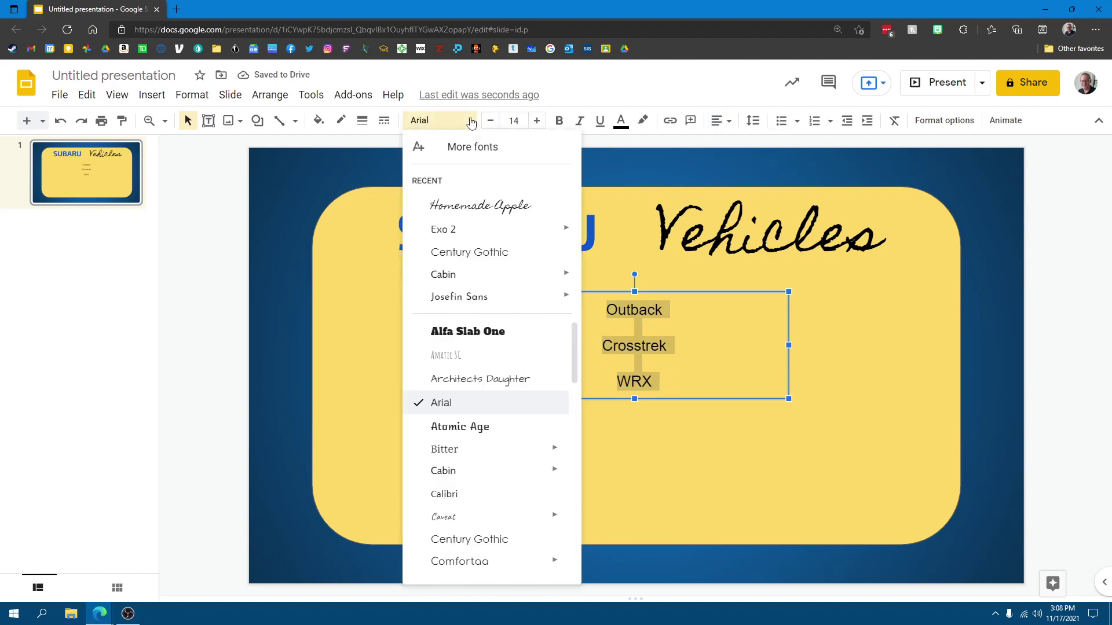
{"action": "left_click", "coordinate": [451, 229]}
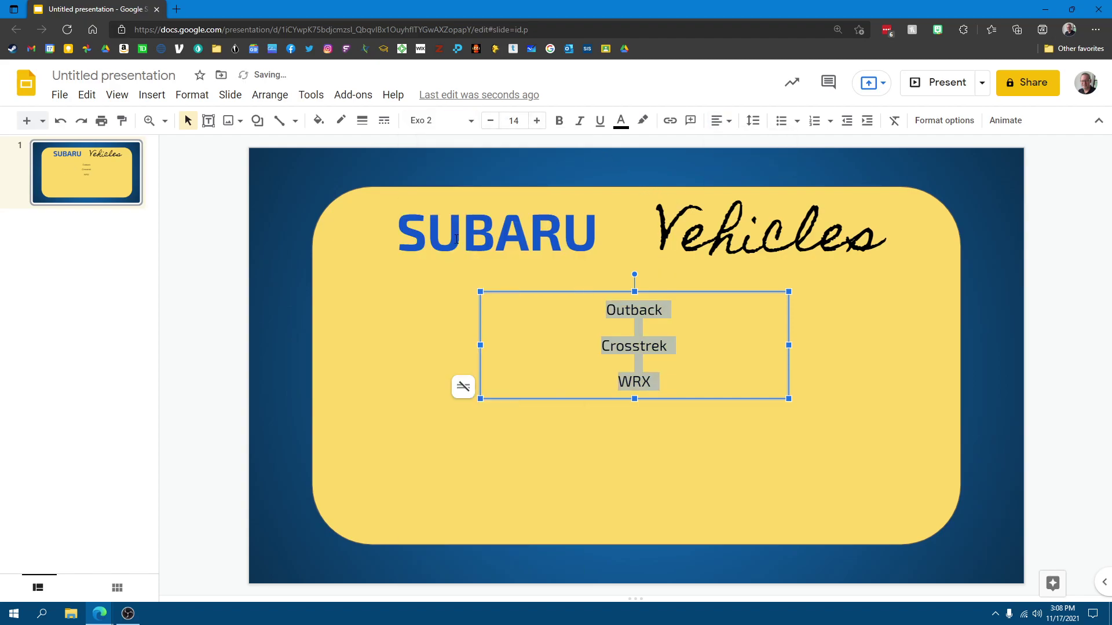
Make the model names bold at size 30 and stretch their text box to fill the card
{"action": "left_click", "coordinate": [560, 120]}
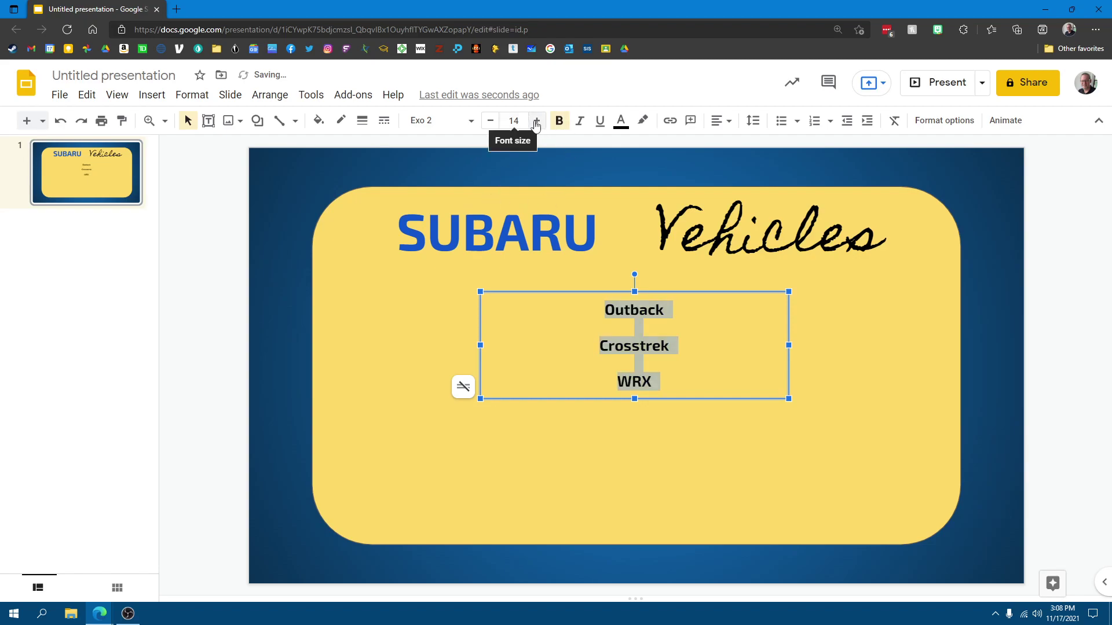
{"action": "left_click", "coordinate": [514, 120]}
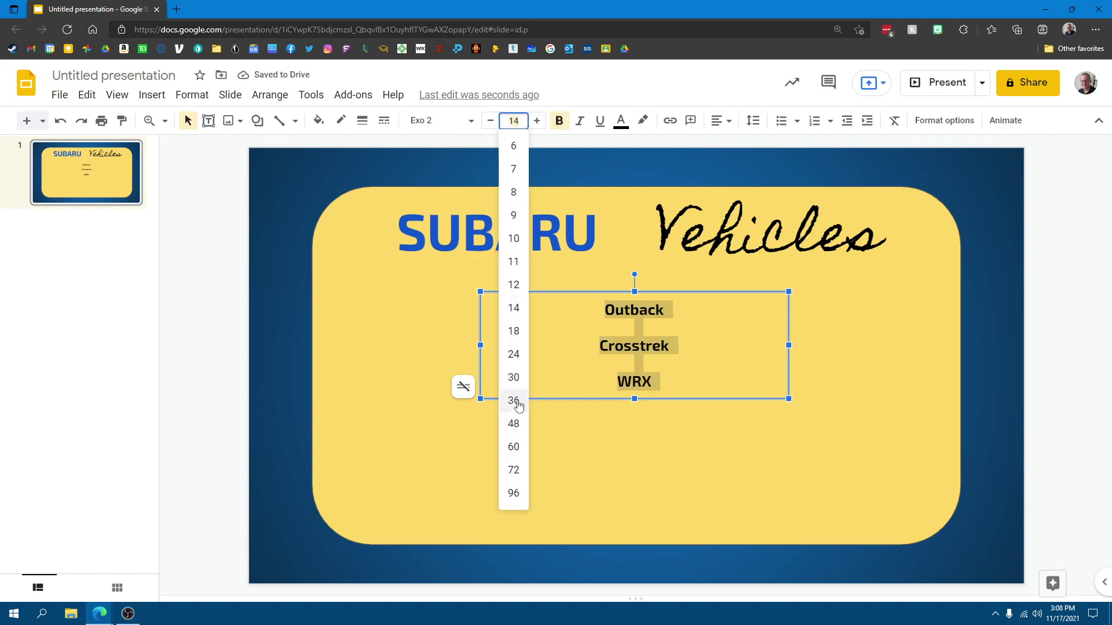
{"action": "left_click", "coordinate": [513, 377]}
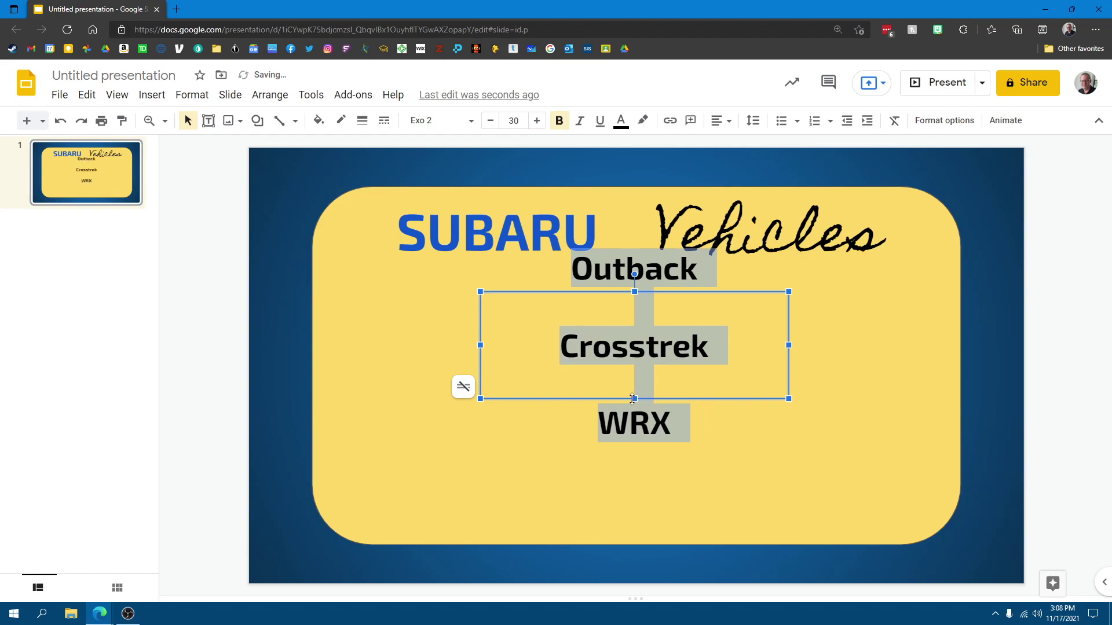
{"action": "left_click_drag", "start_coordinate": [635, 398], "coordinate": [640, 501]}
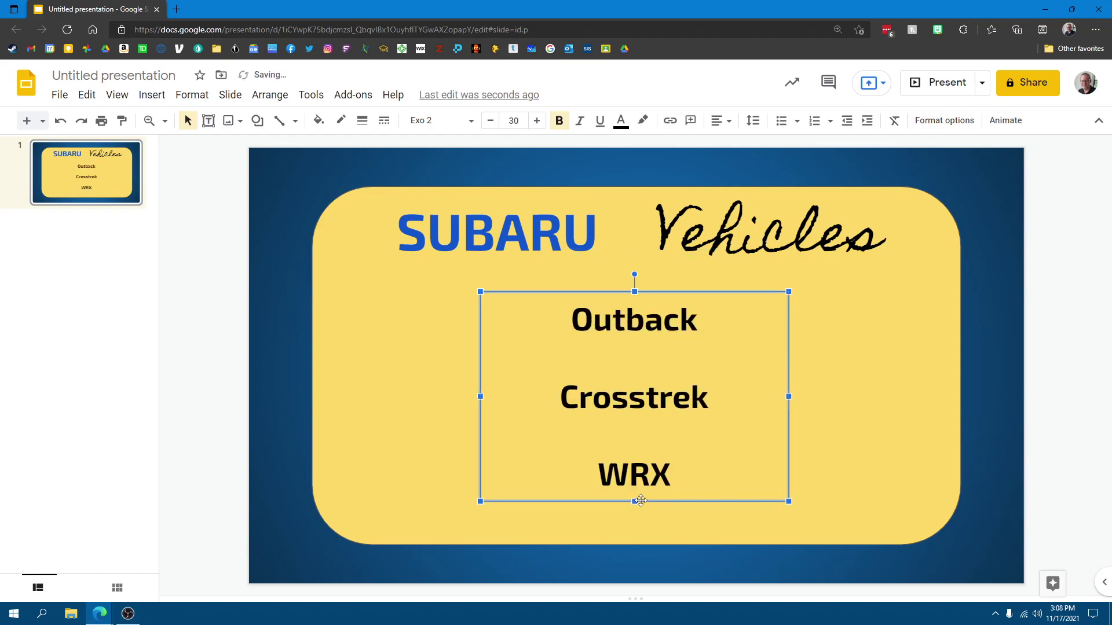
{"action": "left_click_drag", "start_coordinate": [634, 291], "coordinate": [637, 281]}
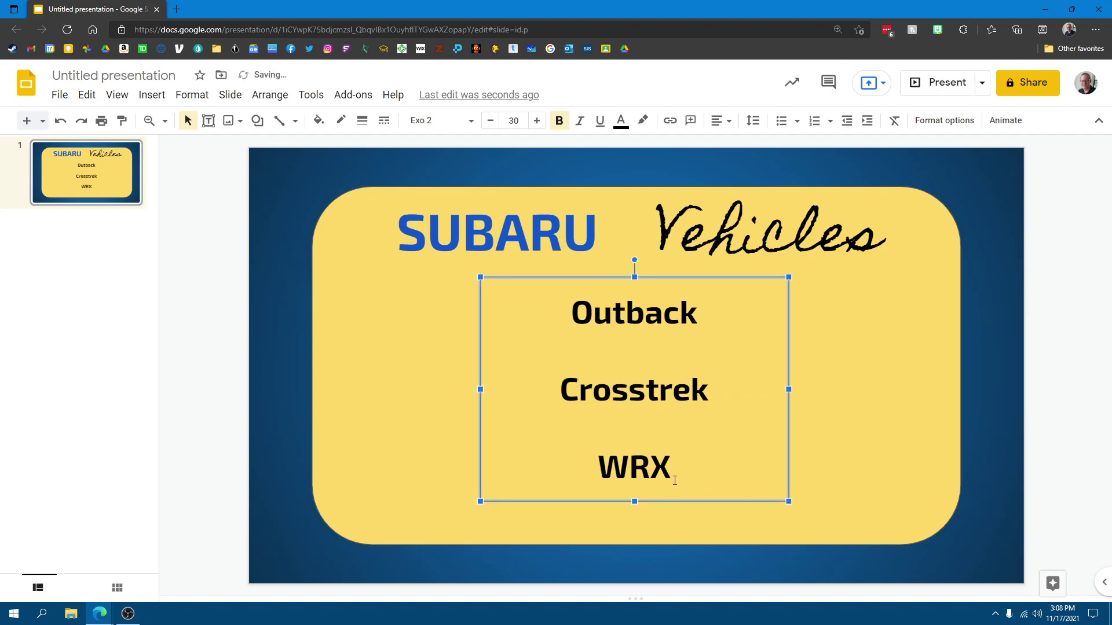
Colour the model names dark blue and nudge the yellow card into place
{"action": "left_click_drag", "start_coordinate": [673, 480], "coordinate": [548, 319]}
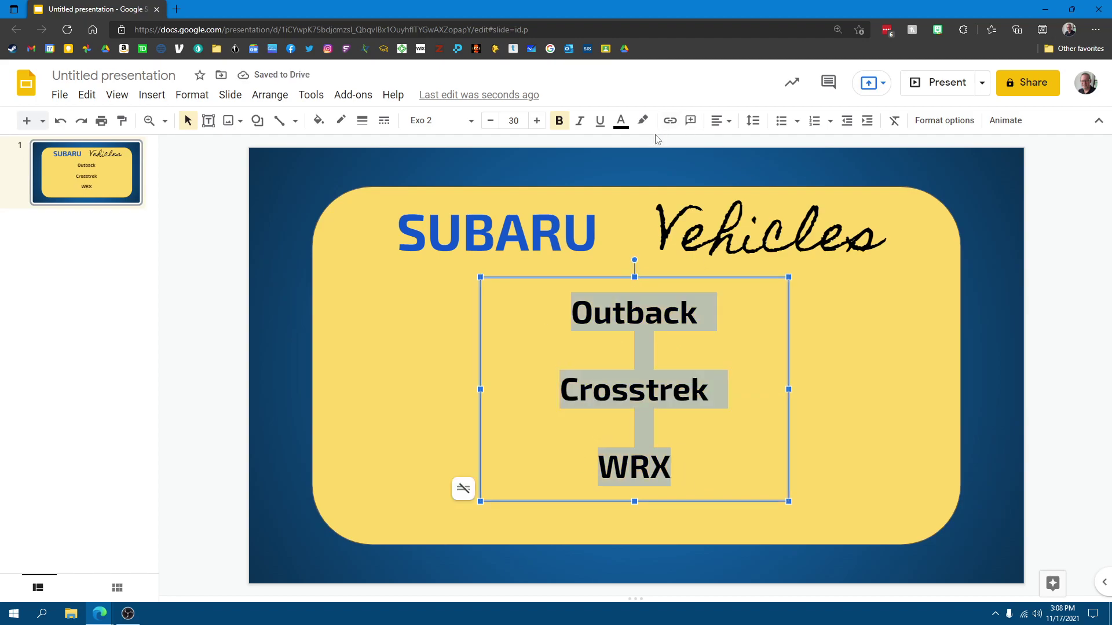
{"action": "left_click", "coordinate": [620, 120]}
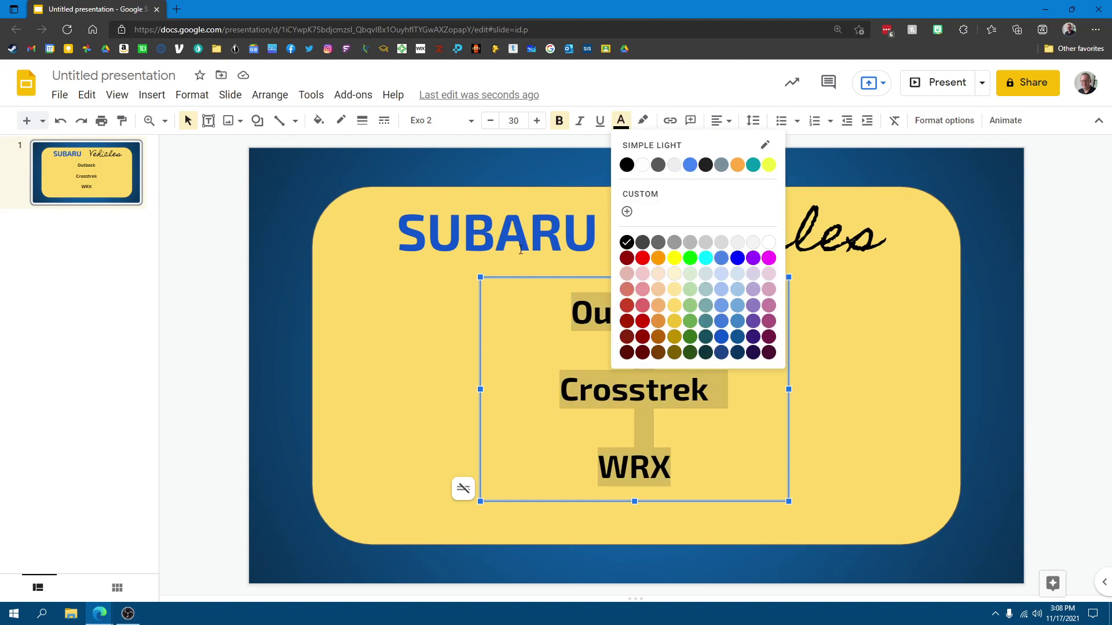
{"action": "left_click", "coordinate": [734, 354]}
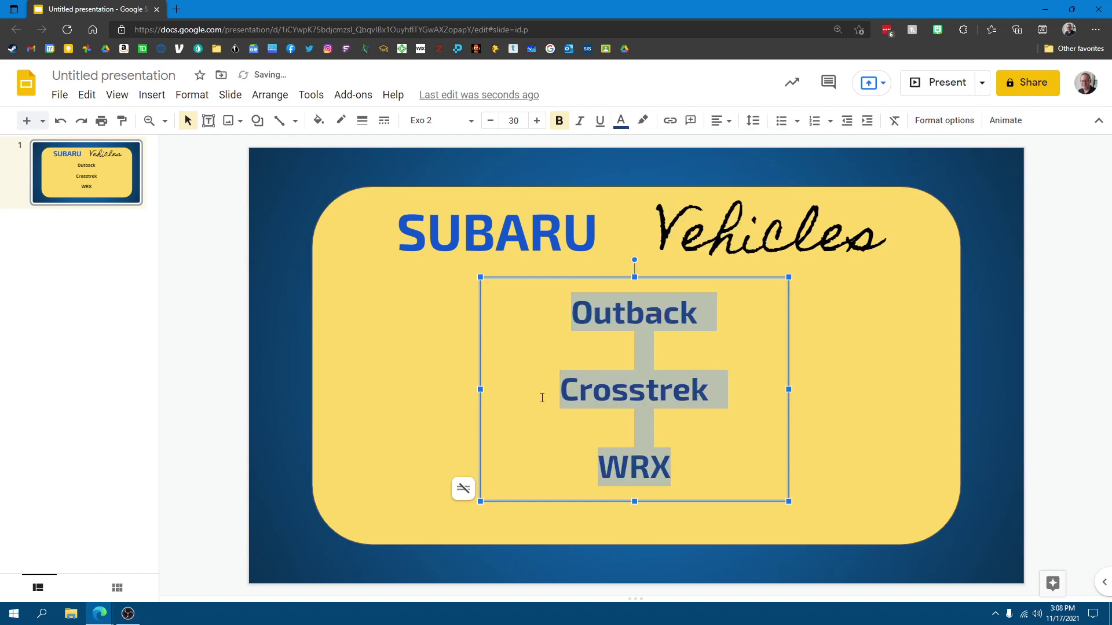
{"action": "left_click", "coordinate": [390, 422]}
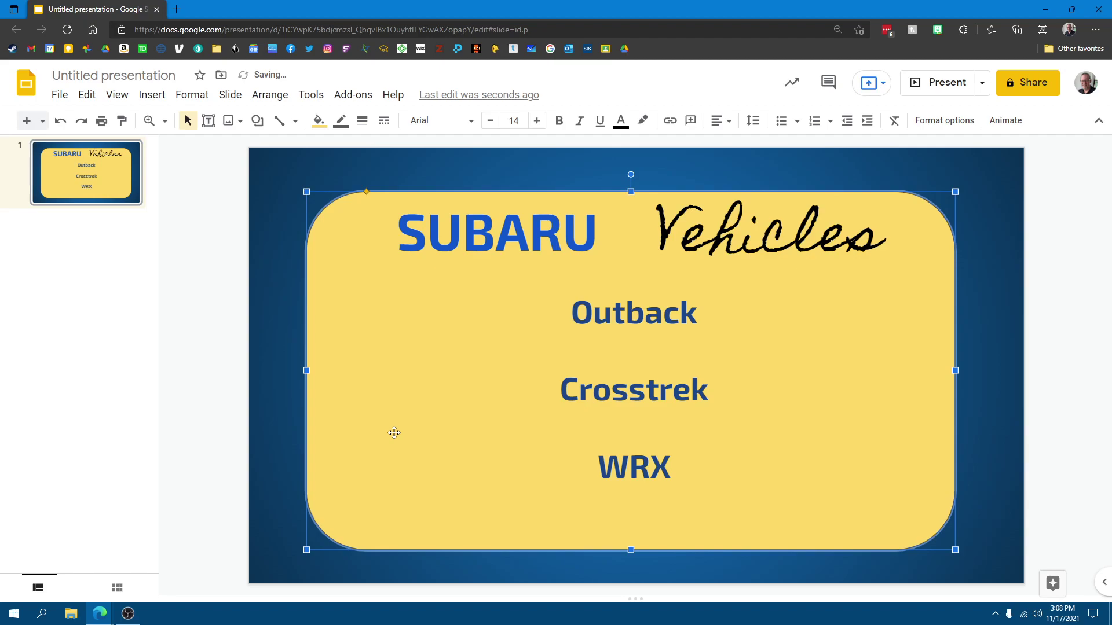
{"action": "left_click_drag", "start_coordinate": [394, 433], "coordinate": [392, 432]}
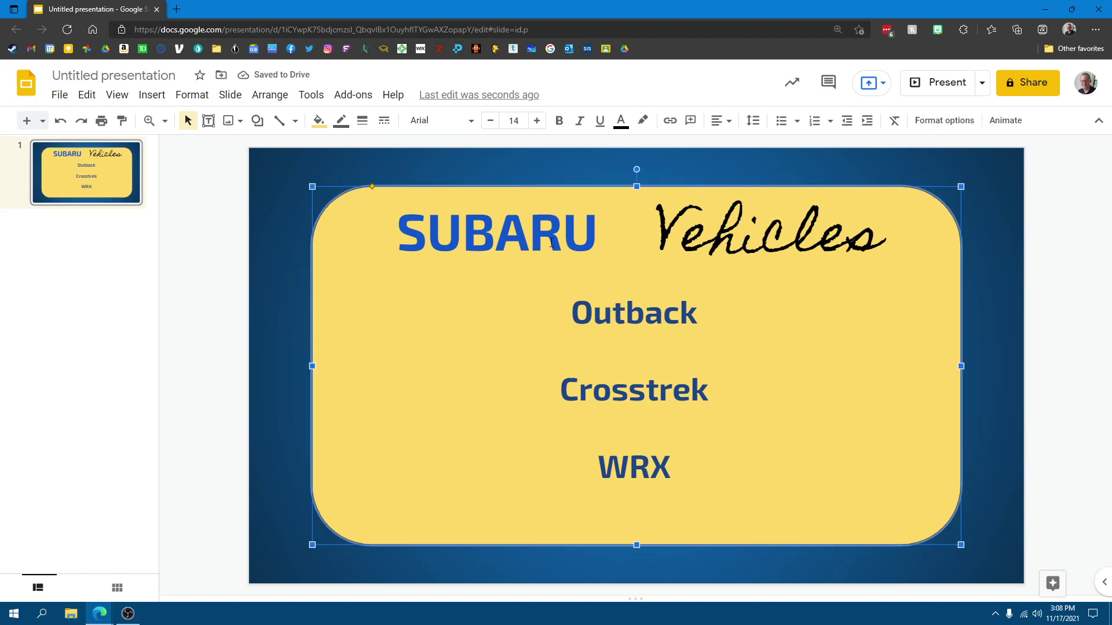
Recolour SUBARU dark cornflower blue 3 to match the Outback, Crosstrek and WRX list
{"action": "double_click", "coordinate": [602, 227]}
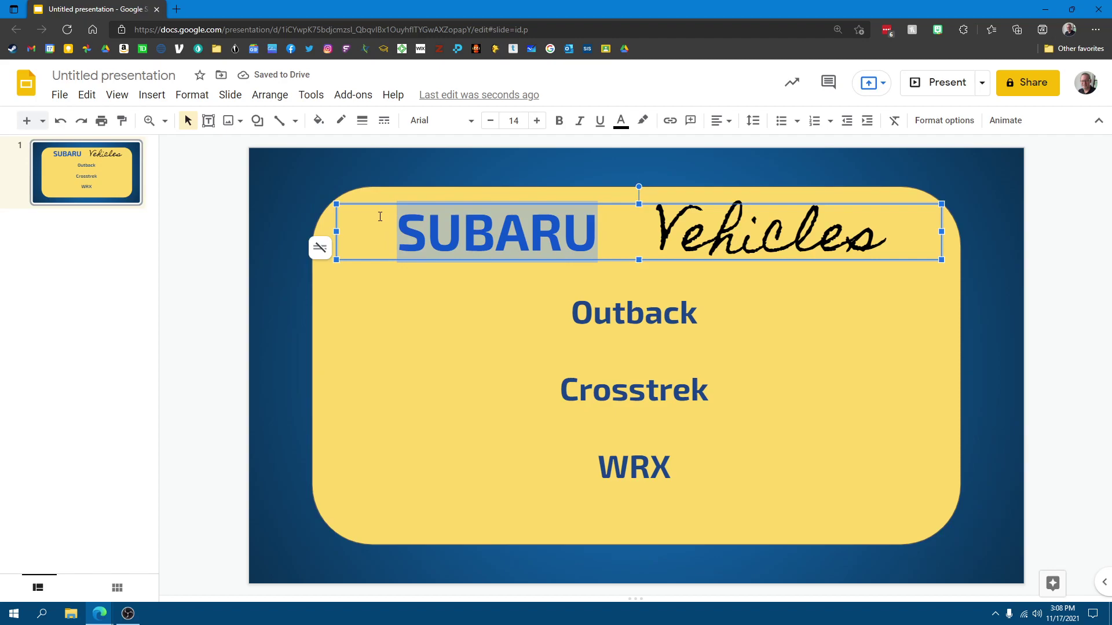
{"action": "left_click", "coordinate": [621, 120]}
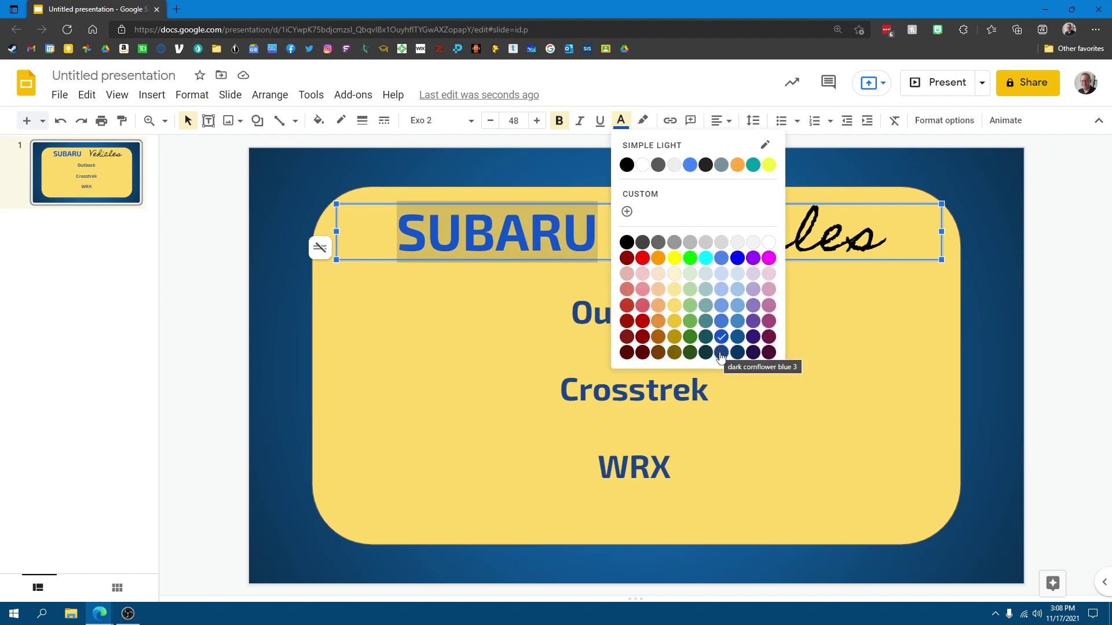
{"action": "left_click", "coordinate": [656, 404]}
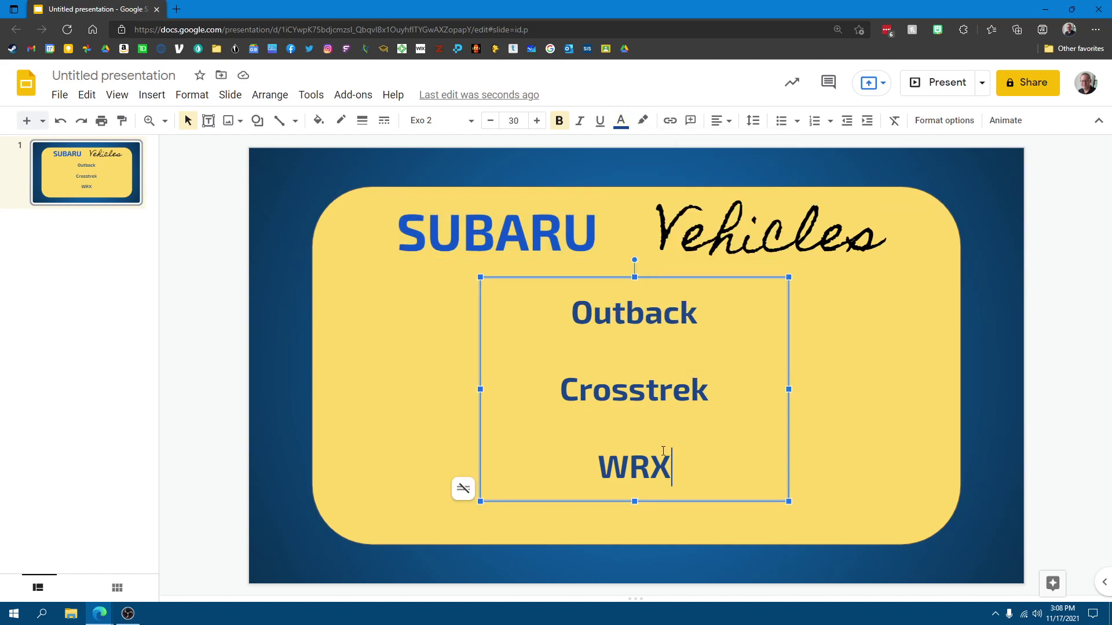
{"action": "left_click_drag", "start_coordinate": [663, 451], "coordinate": [573, 309]}
{"action": "left_click", "coordinate": [621, 120]}
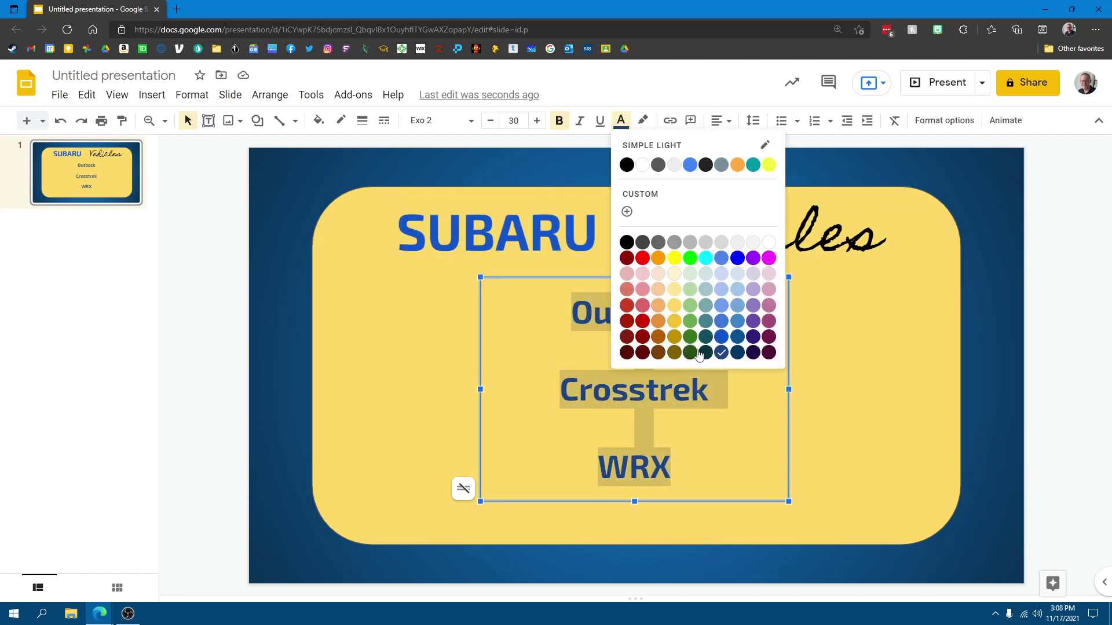
{"action": "left_click", "coordinate": [563, 231]}
{"action": "left_click_drag", "start_coordinate": [599, 232], "coordinate": [396, 232]}
{"action": "left_click", "coordinate": [620, 121]}
{"action": "left_click", "coordinate": [721, 352]}
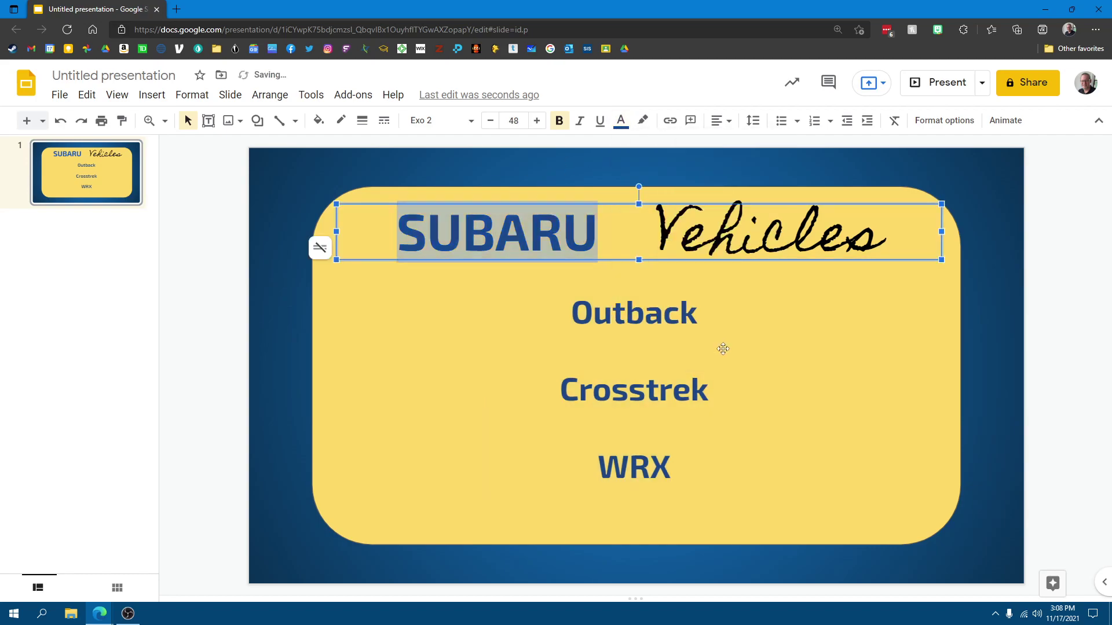
{"action": "left_click", "coordinate": [376, 391]}
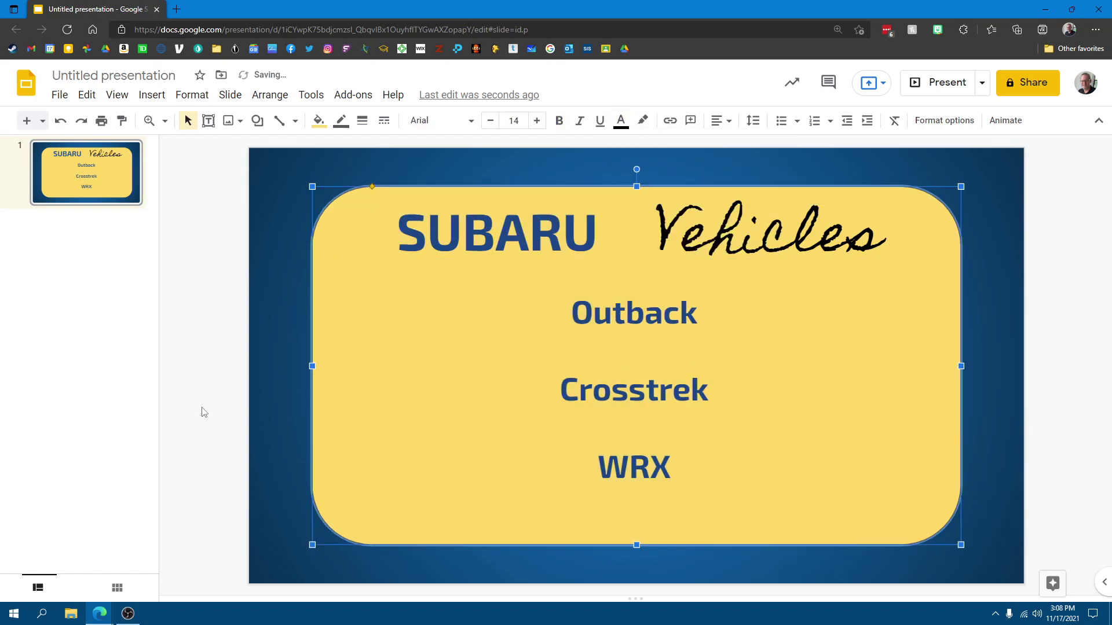
{"action": "left_click", "coordinate": [280, 433]}
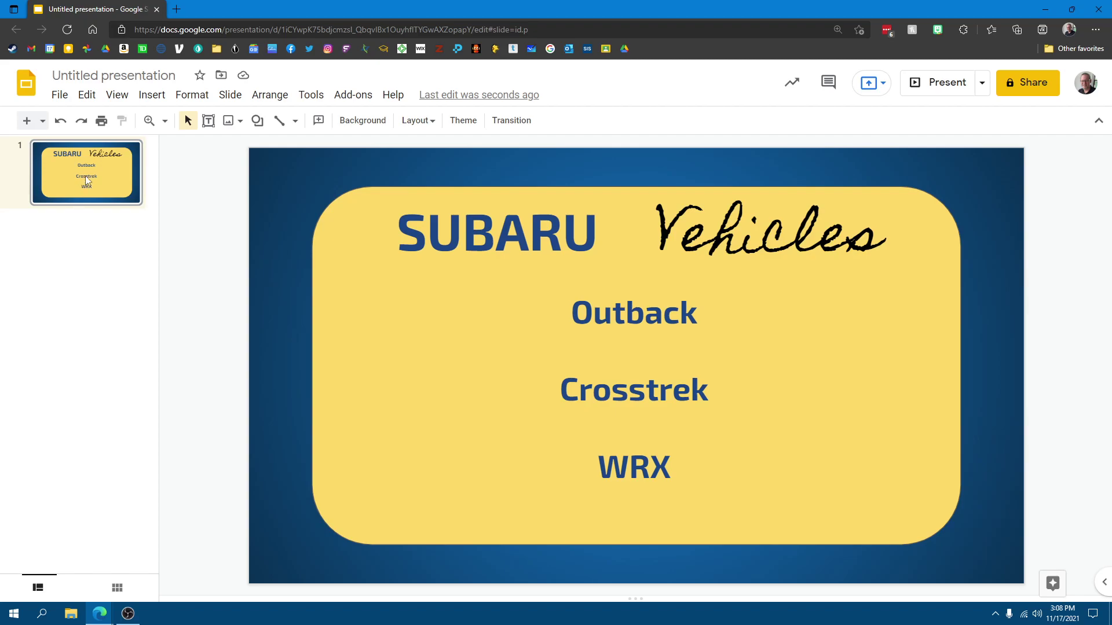
Duplicate the title slide three times, creating slides 2, 3 and 4
{"action": "right_click", "coordinate": [94, 163]}
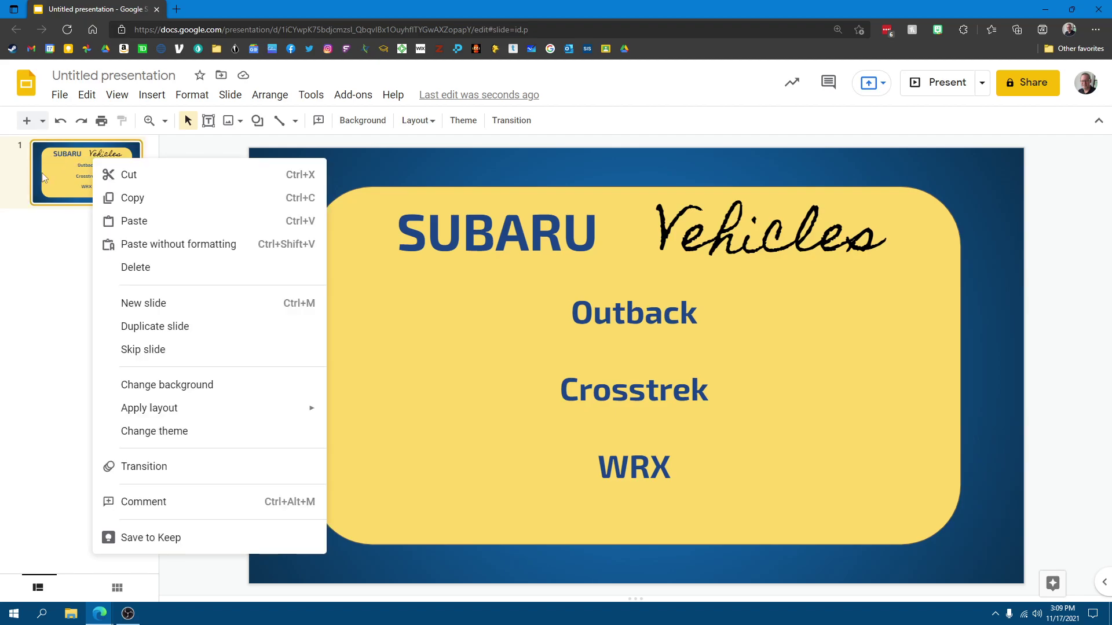
{"action": "left_click", "coordinate": [156, 331]}
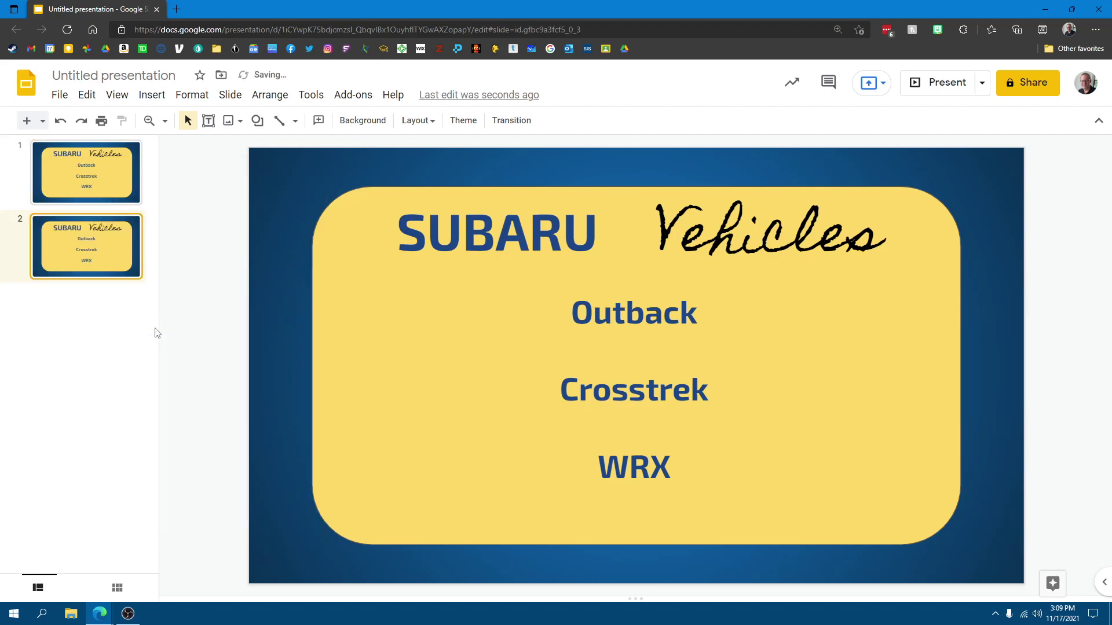
{"action": "right_click", "coordinate": [91, 255]}
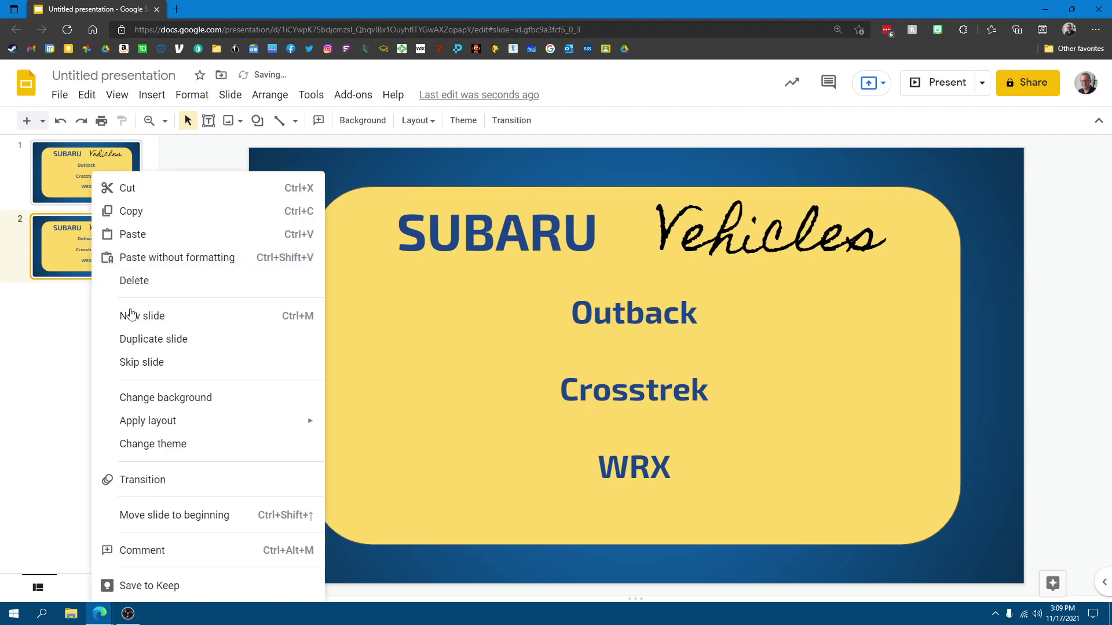
{"action": "left_click", "coordinate": [165, 343]}
{"action": "right_click", "coordinate": [66, 348]}
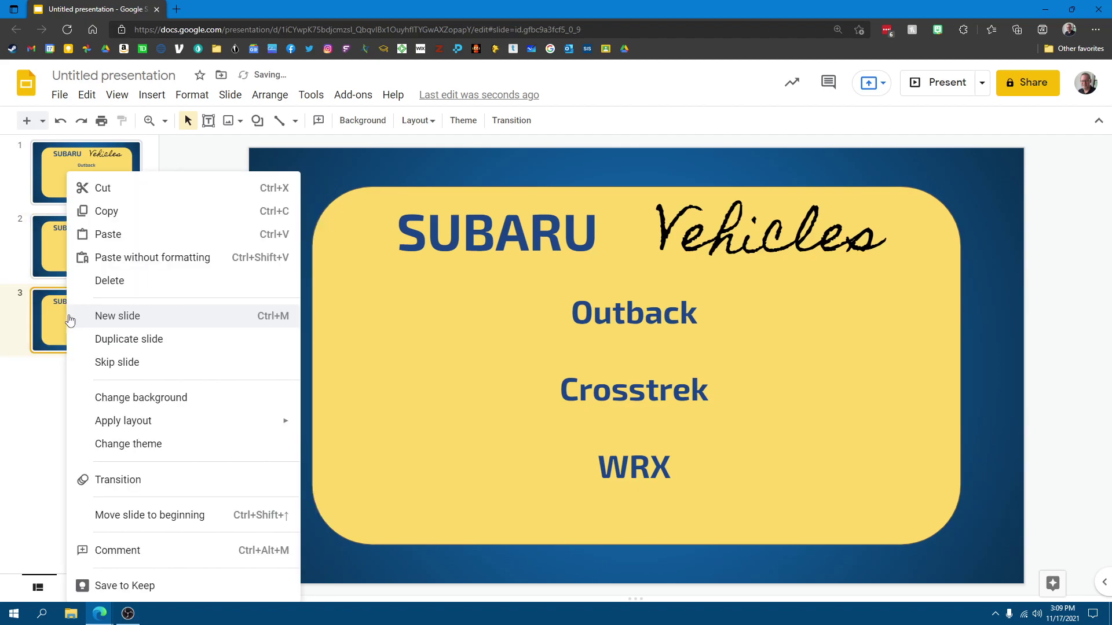
{"action": "left_click", "coordinate": [154, 342]}
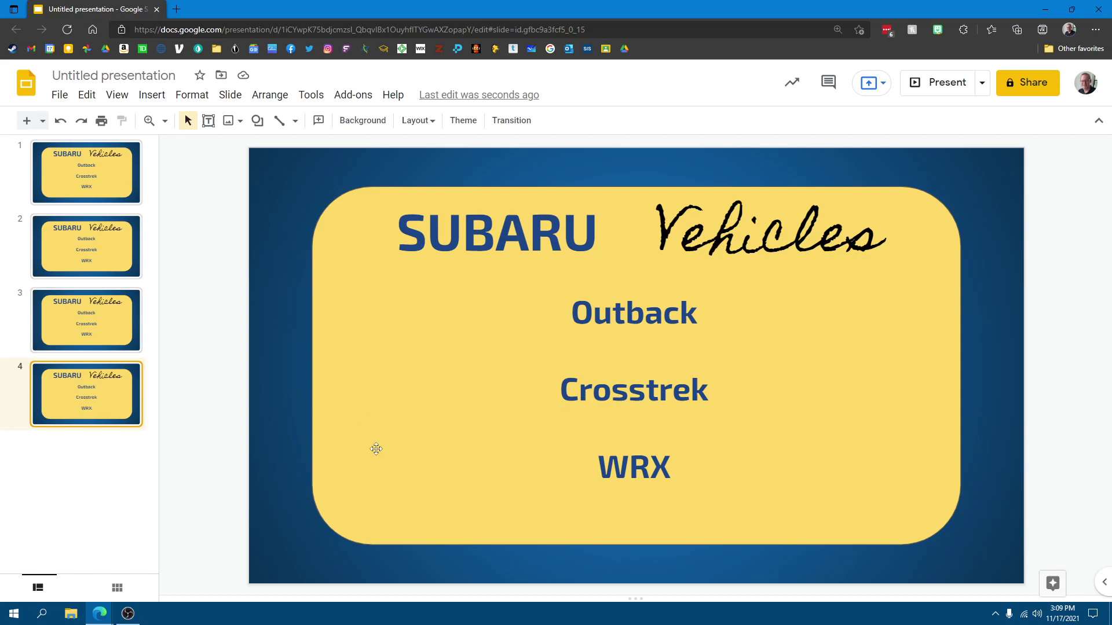
On slide 2, delete Crosstrek and WRX and top-align Outback in its box
{"action": "left_click", "coordinate": [102, 248]}
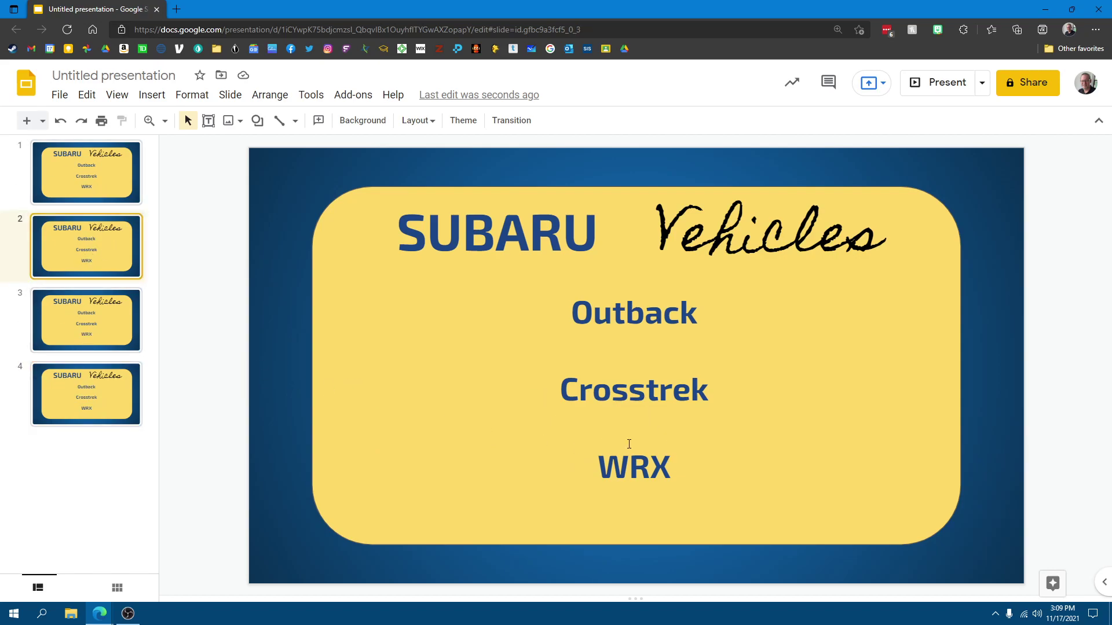
{"action": "left_click_drag", "start_coordinate": [680, 466], "coordinate": [526, 387]}
{"action": "key", "text": "BackSpace"}
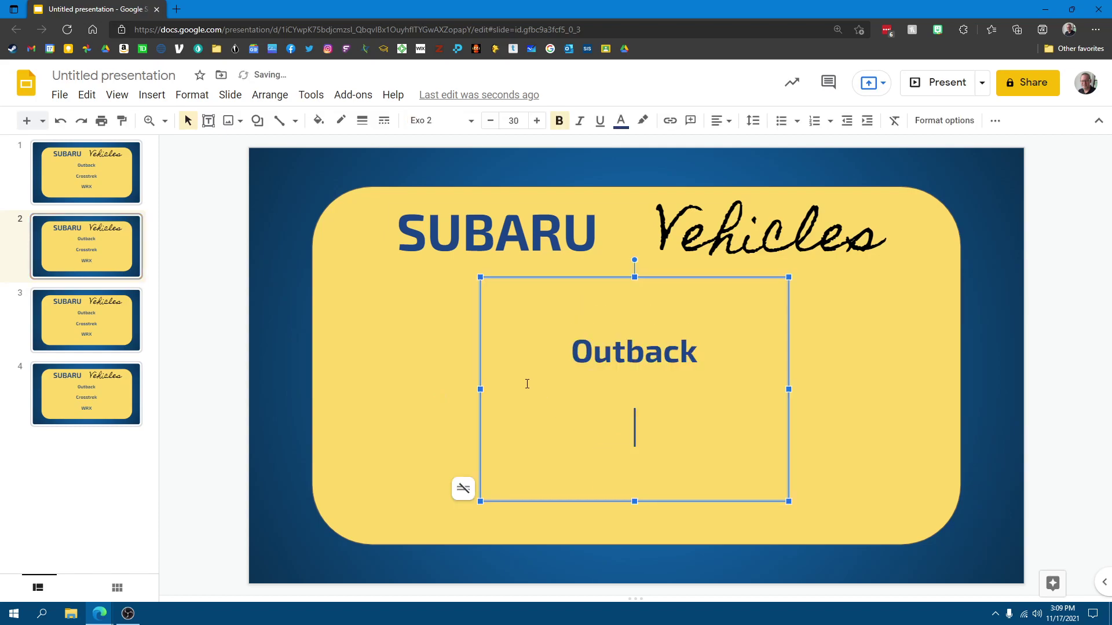
{"action": "key", "text": "BackSpace"}
{"action": "key", "text": "BackSpace"}
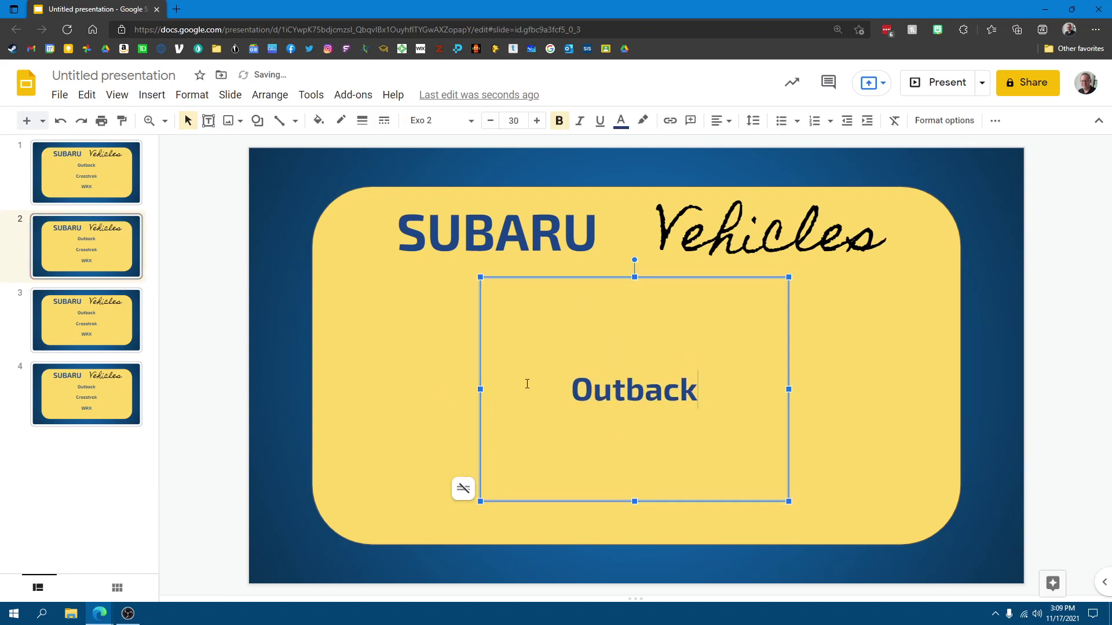
{"action": "double_click", "coordinate": [695, 392]}
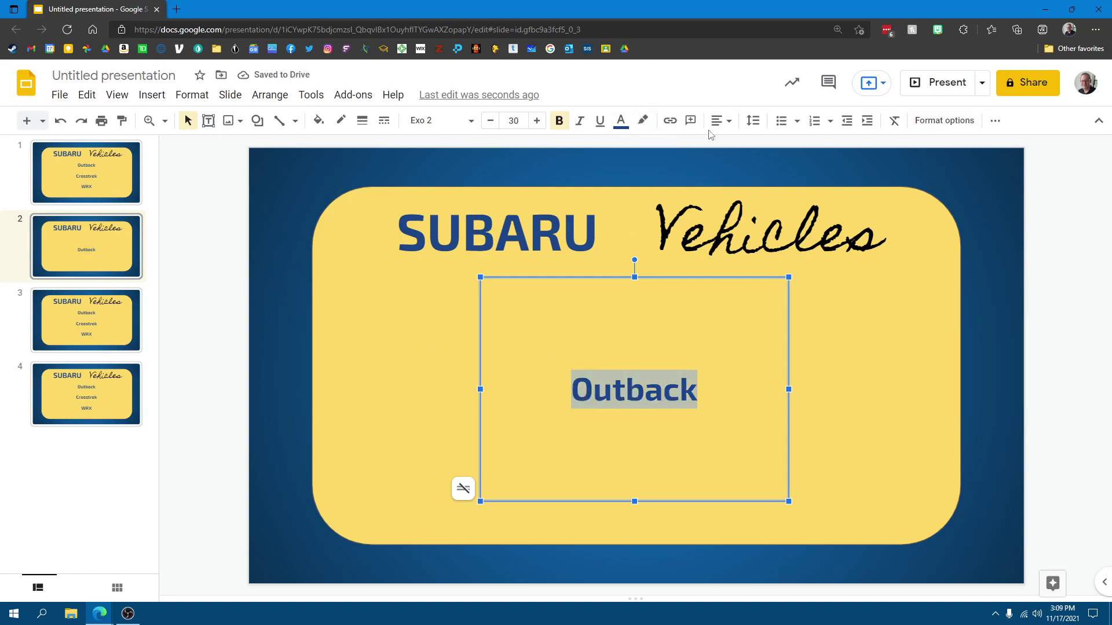
{"action": "left_click", "coordinate": [759, 128]}
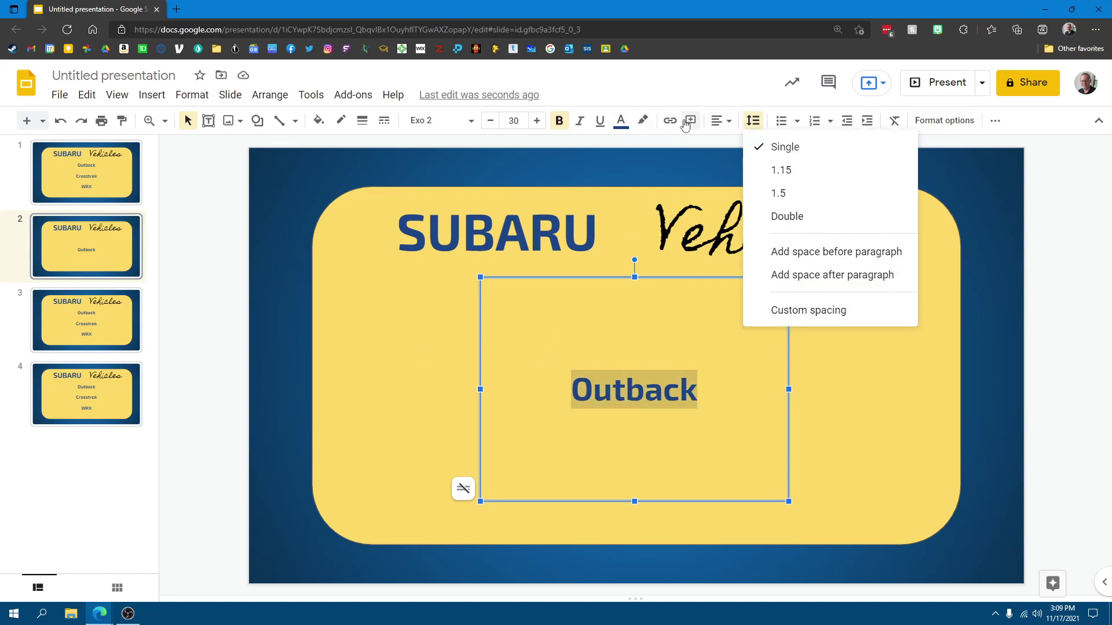
{"action": "left_click", "coordinate": [719, 122]}
{"action": "left_click", "coordinate": [721, 162]}
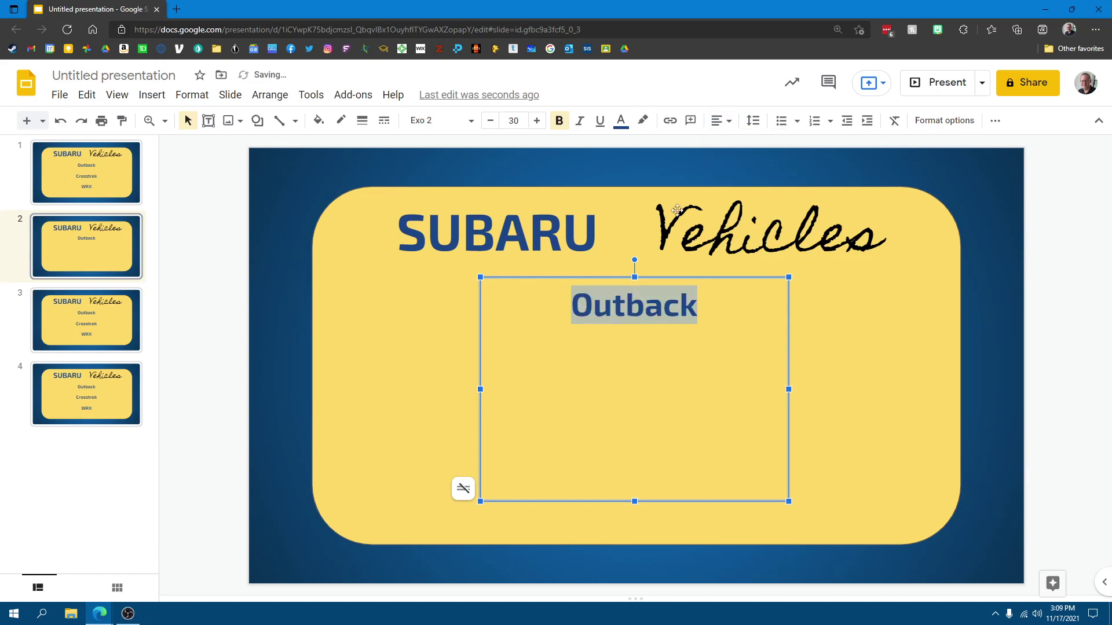
On slide 3, delete Outback and WRX and top-align Crosstrek in its box
{"action": "left_click", "coordinate": [98, 328]}
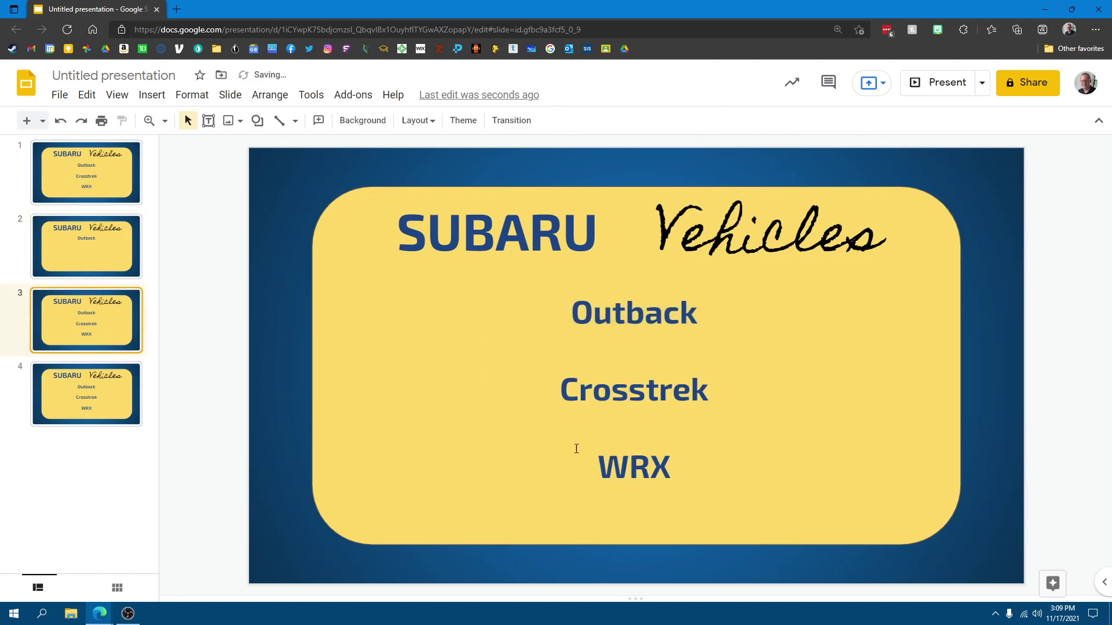
{"action": "left_click", "coordinate": [655, 460]}
{"action": "left_click_drag", "start_coordinate": [686, 467], "coordinate": [514, 440]}
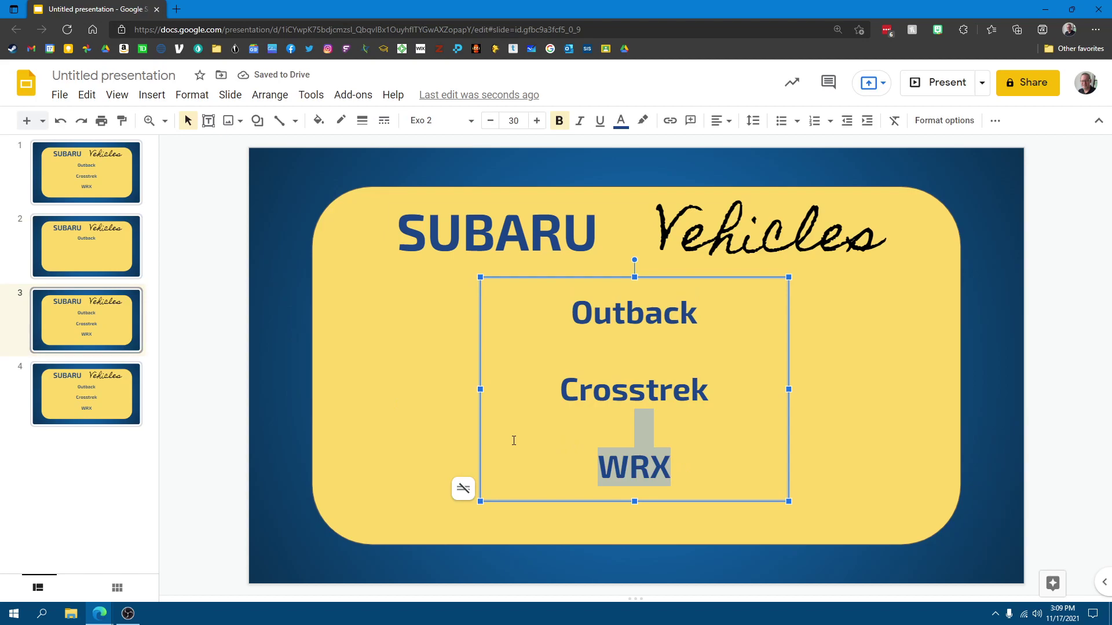
{"action": "key", "text": "BackSpace"}
{"action": "key", "text": "BackSpace"}
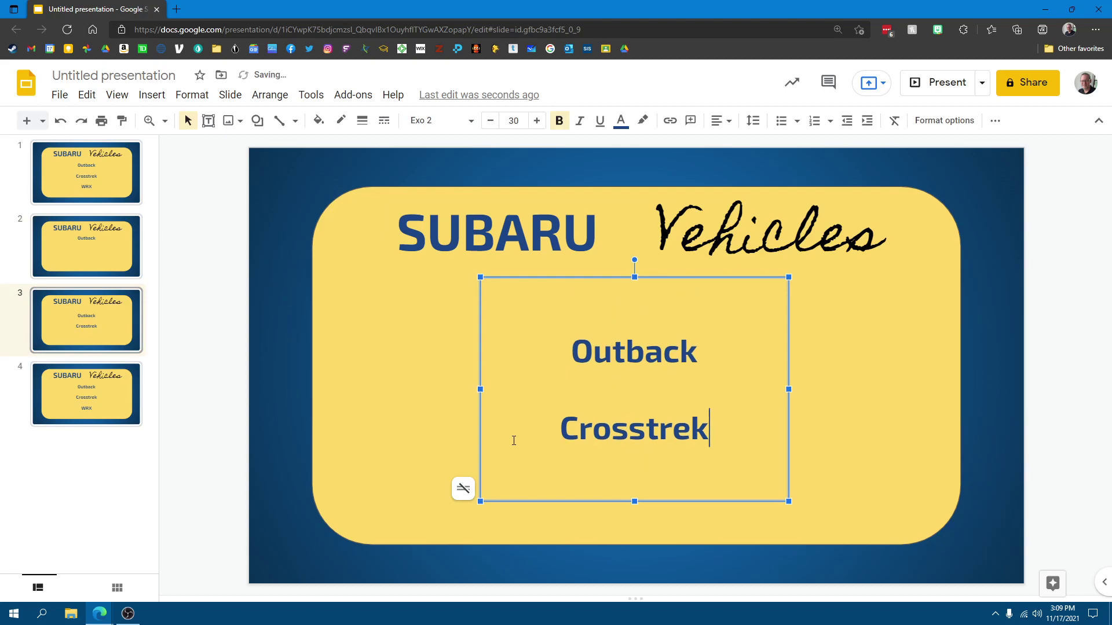
{"action": "left_click_drag", "start_coordinate": [554, 427], "coordinate": [554, 283]}
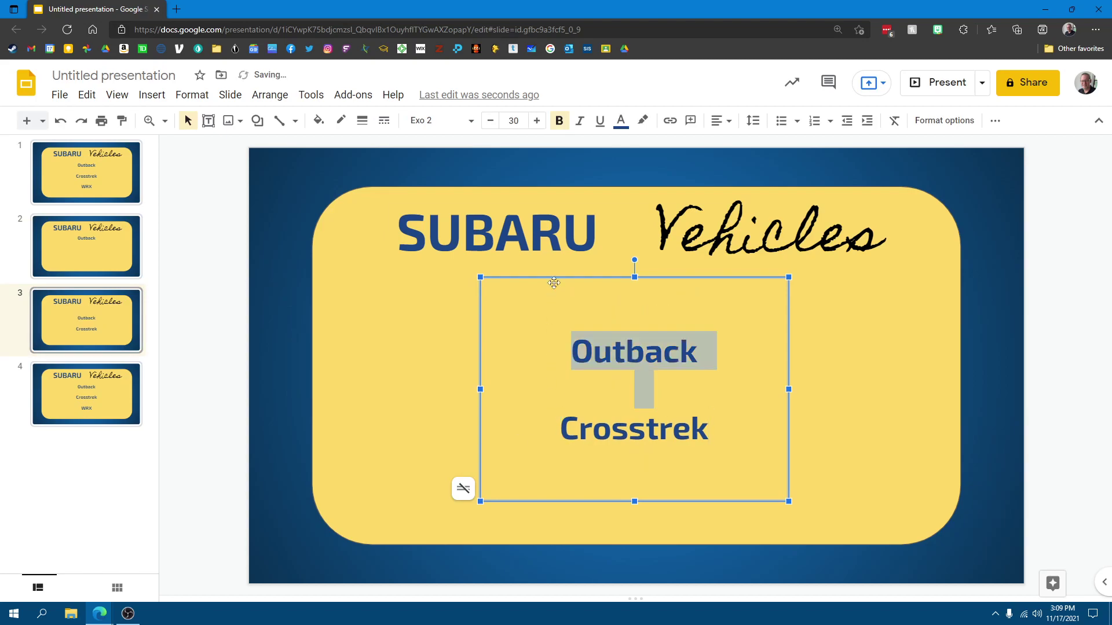
{"action": "key", "text": "BackSpace"}
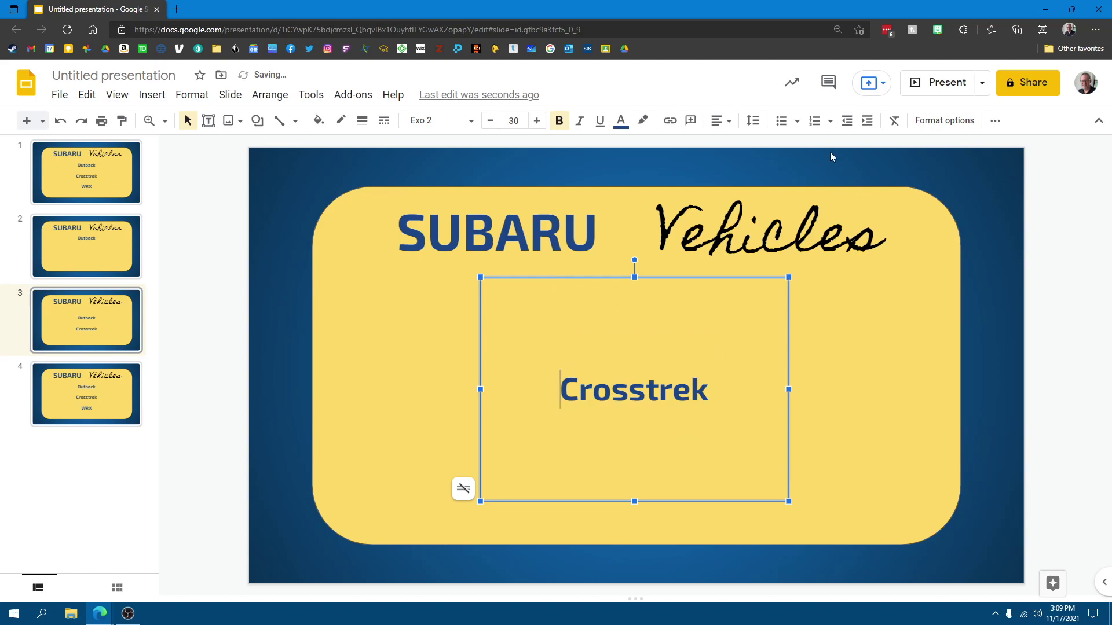
{"action": "left_click", "coordinate": [729, 122]}
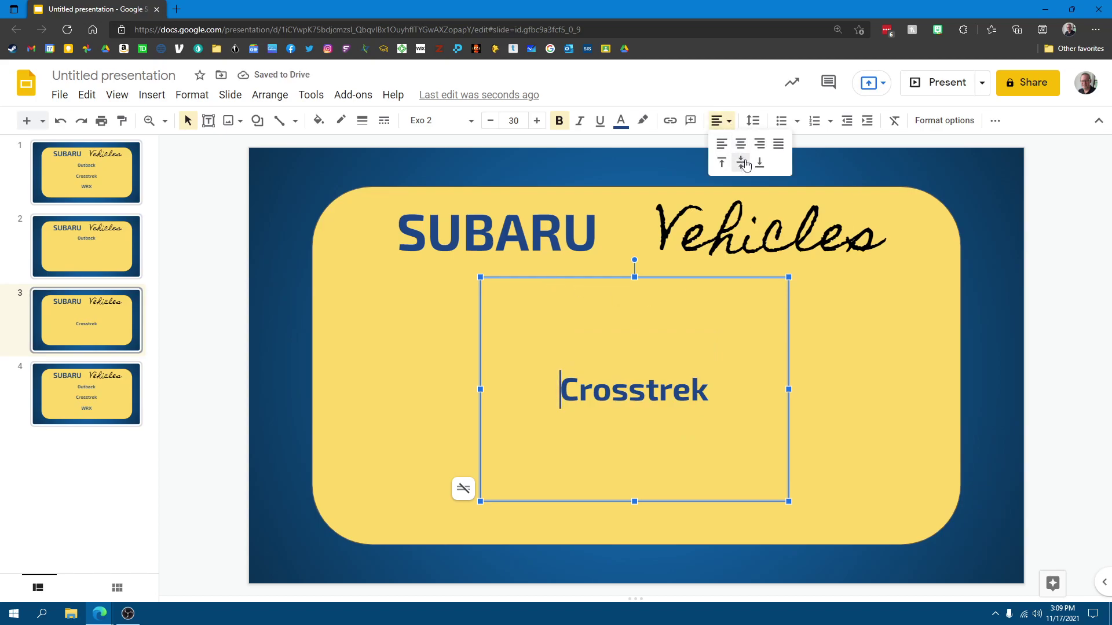
{"action": "left_click", "coordinate": [721, 163]}
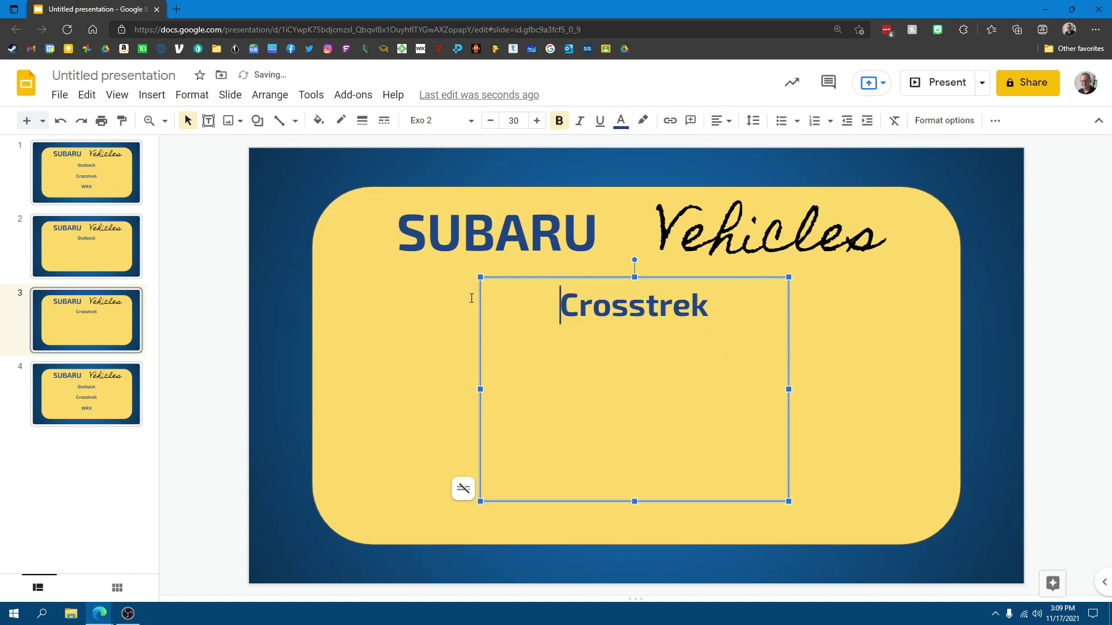
On slide 4, delete Outback and Crosstrek and top-align WRX in its box
{"action": "left_click", "coordinate": [93, 397]}
{"action": "left_click", "coordinate": [634, 429]}
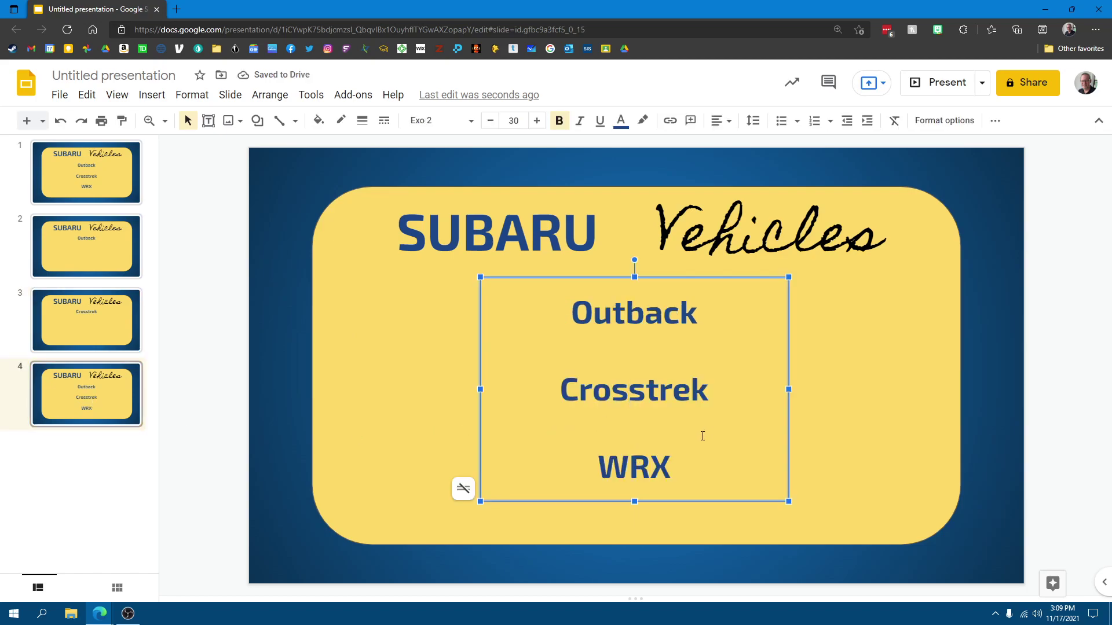
{"action": "left_click_drag", "start_coordinate": [702, 437], "coordinate": [535, 267]}
{"action": "key", "text": "BackSpace"}
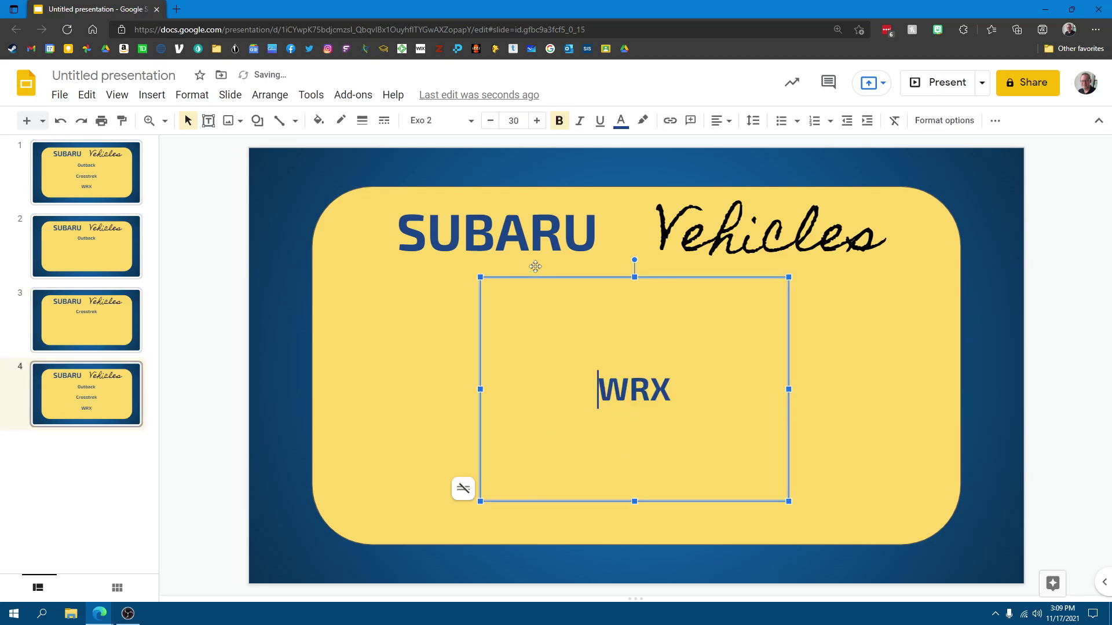
{"action": "left_click", "coordinate": [721, 121]}
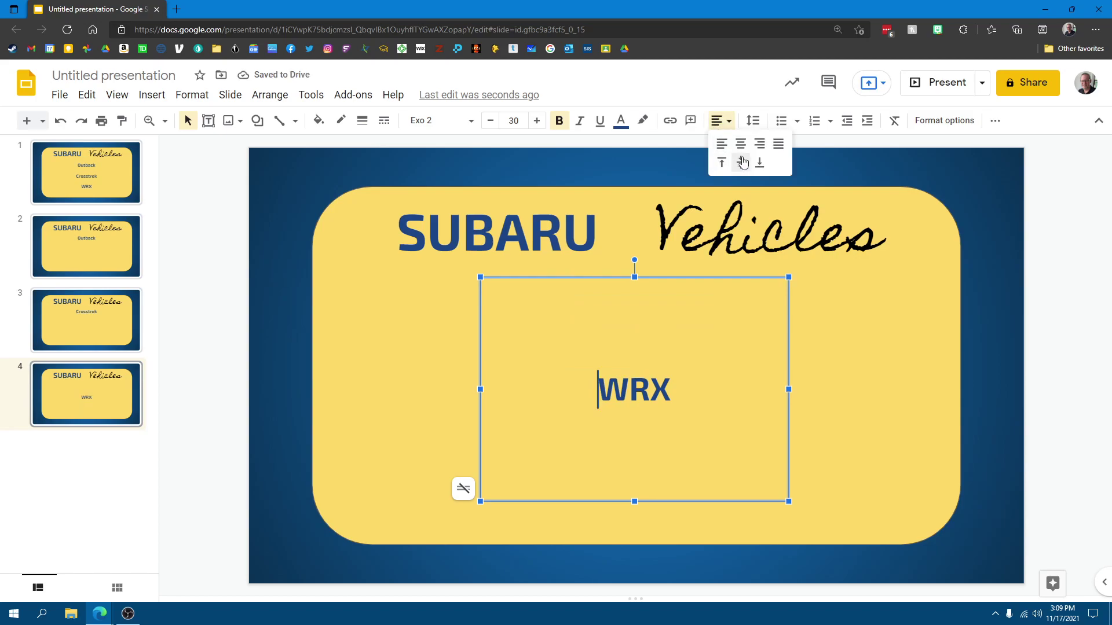
{"action": "left_click", "coordinate": [728, 167]}
Review the title, Outback and Crosstrek slides in turn
{"action": "left_click", "coordinate": [98, 406]}
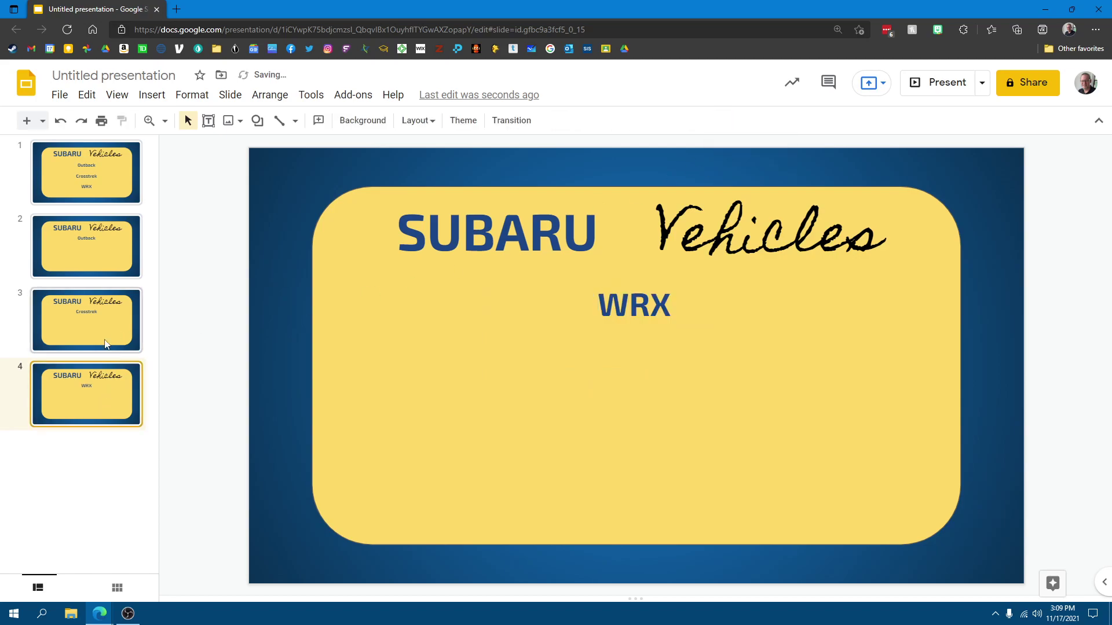
{"action": "left_click", "coordinate": [99, 319]}
{"action": "left_click", "coordinate": [98, 246]}
{"action": "left_click", "coordinate": [96, 182]}
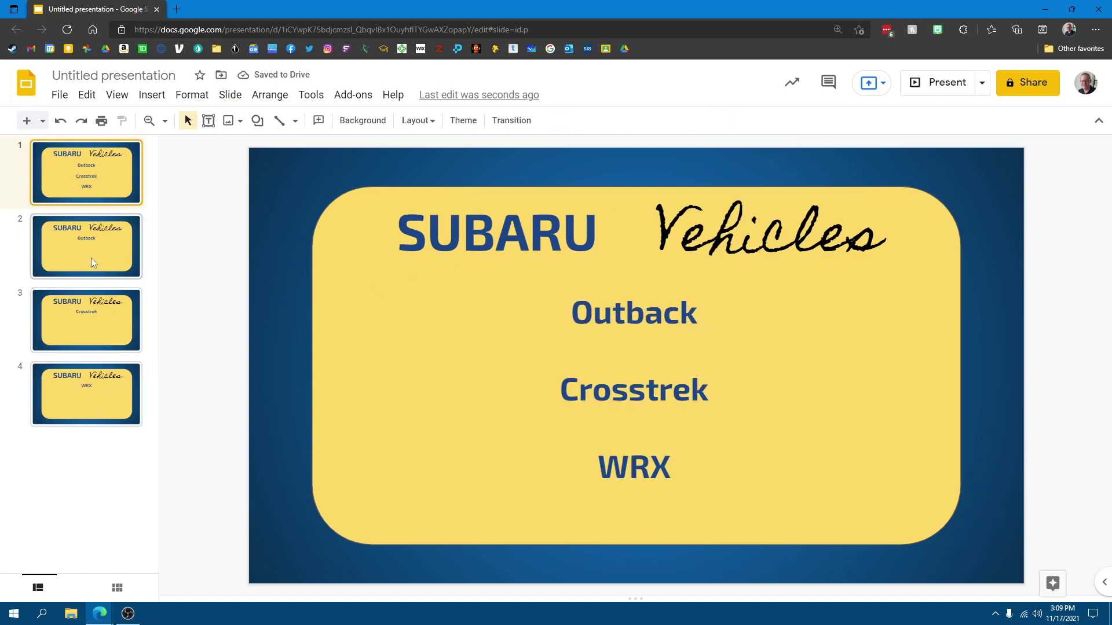
{"action": "left_click", "coordinate": [99, 254]}
{"action": "left_click", "coordinate": [95, 319]}
Return to the title slide and select the word Outback in the model list
{"action": "left_click", "coordinate": [107, 401]}
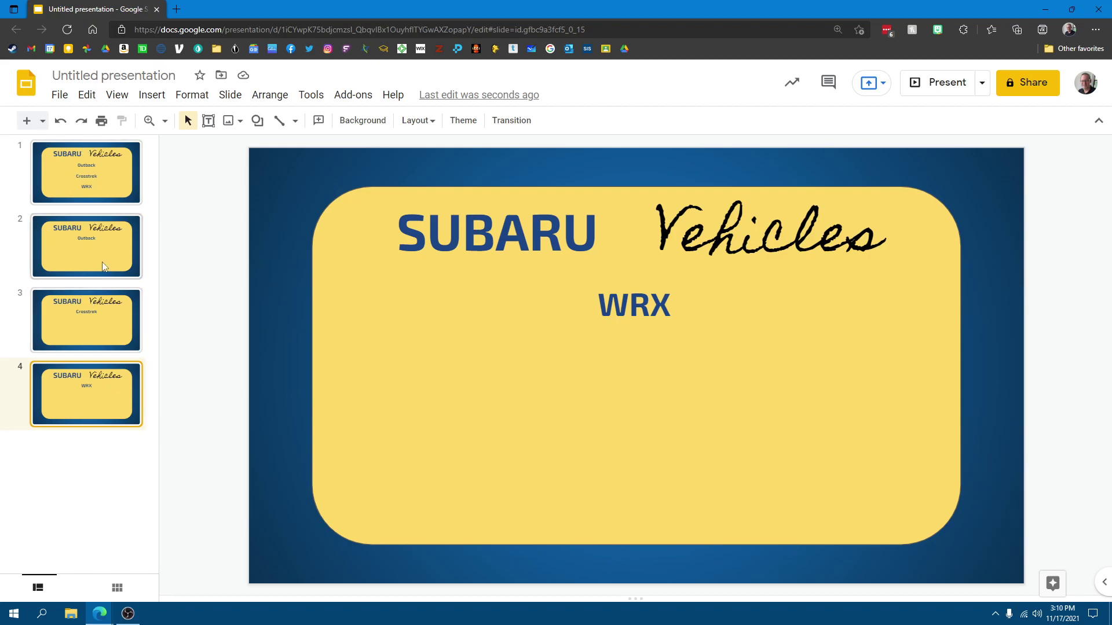
{"action": "left_click", "coordinate": [86, 173]}
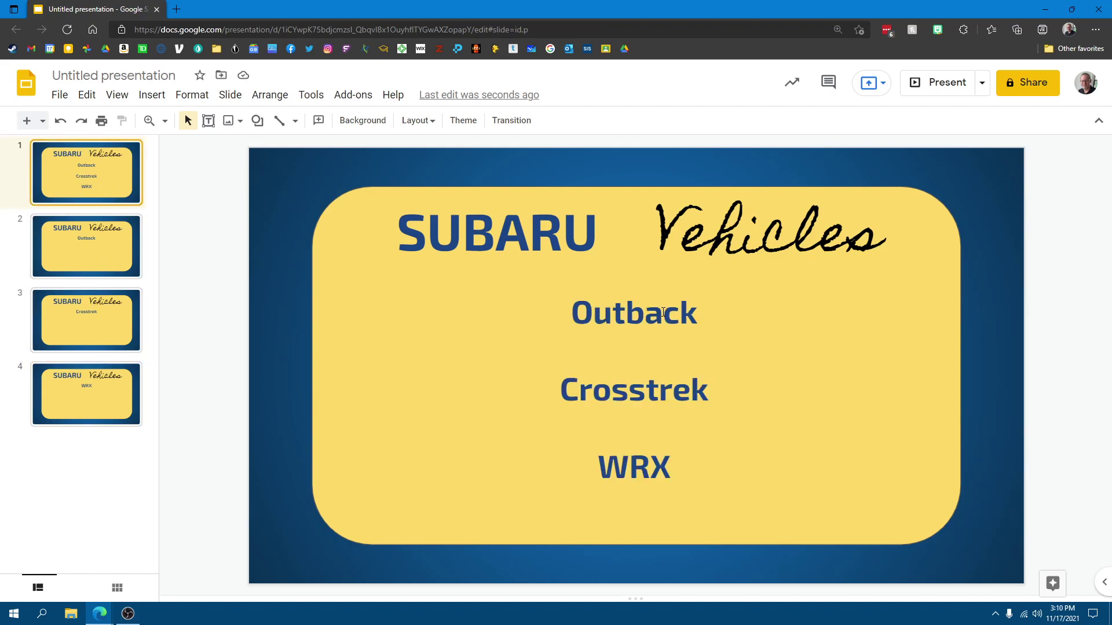
{"action": "left_click", "coordinate": [663, 313]}
{"action": "left_click_drag", "start_coordinate": [701, 312], "coordinate": [557, 314]}
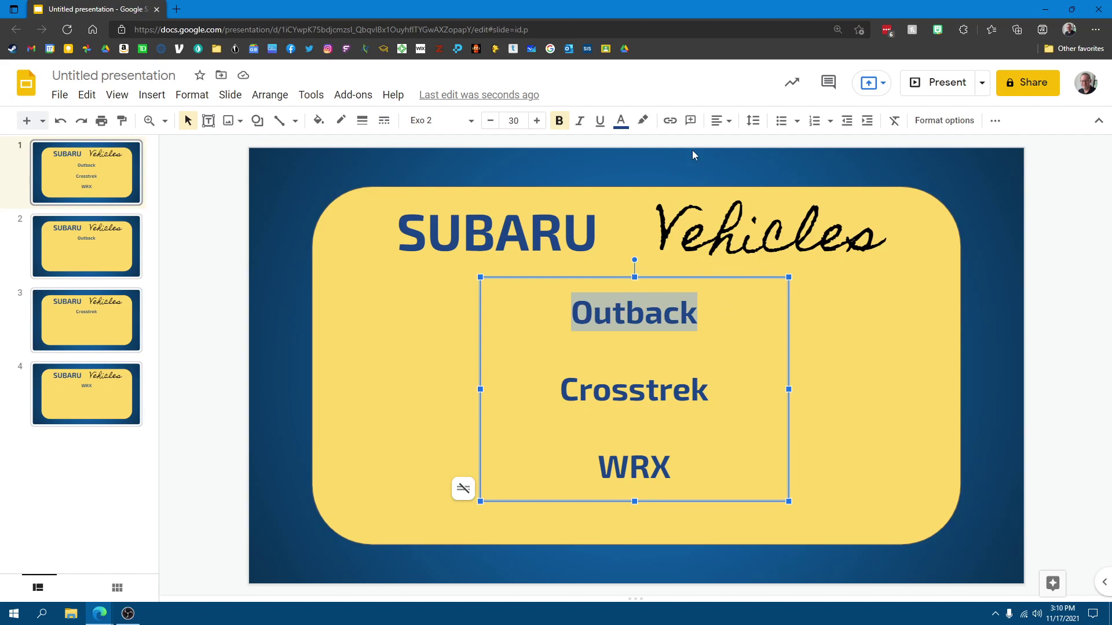
Link the title slide's word Outback to Slide 2 of this presentation
{"action": "right_click", "coordinate": [640, 322]}
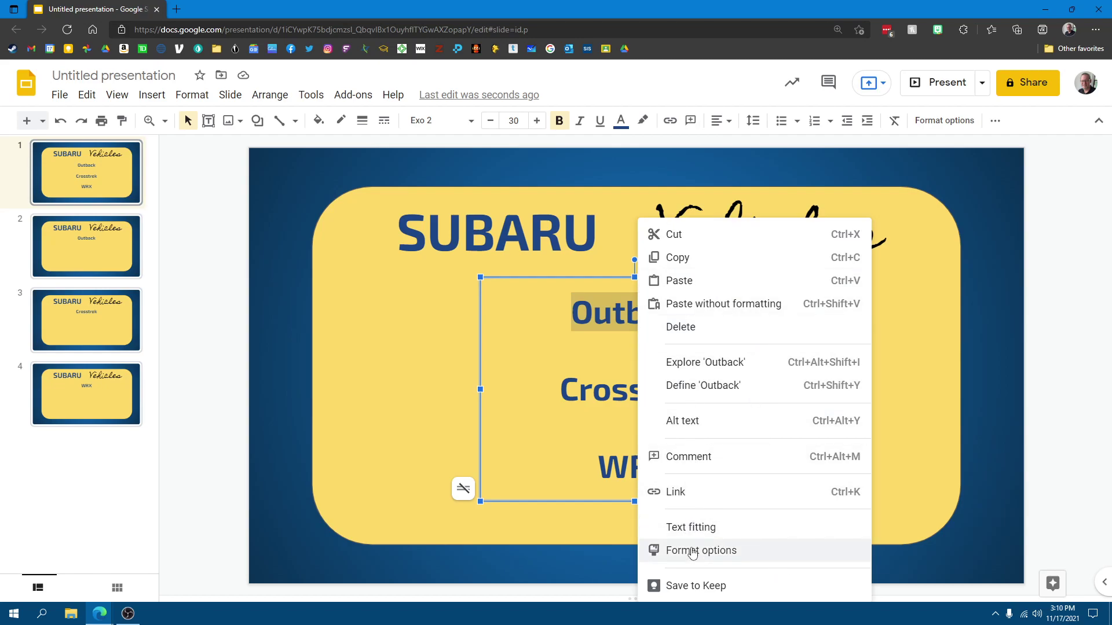
{"action": "left_click", "coordinate": [707, 493]}
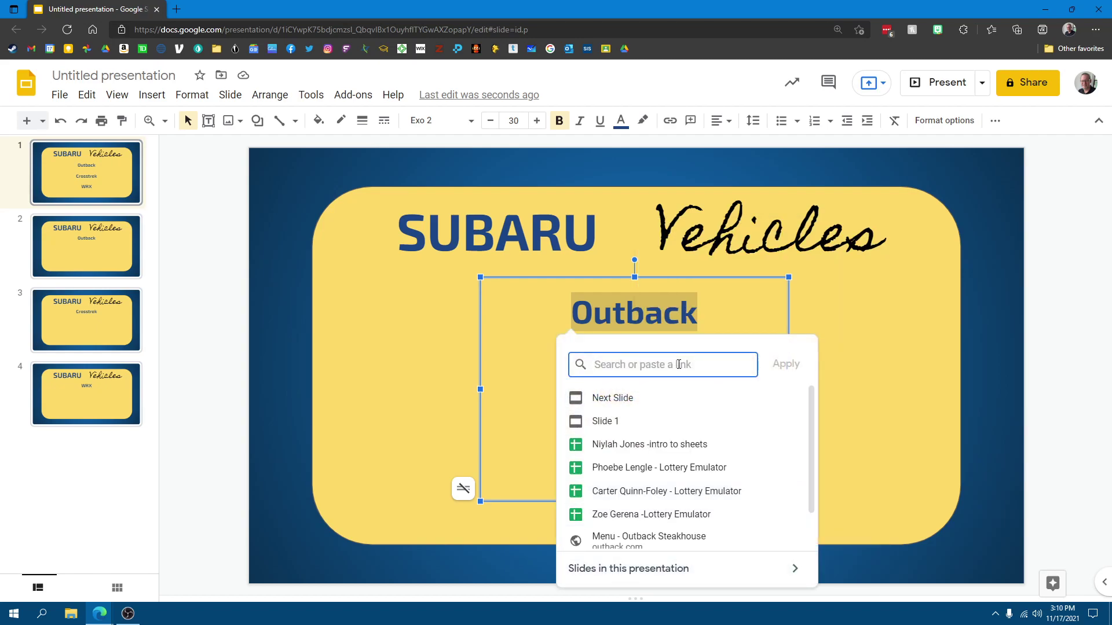
{"action": "left_click", "coordinate": [695, 313]}
{"action": "left_click_drag", "start_coordinate": [697, 313], "coordinate": [586, 267]}
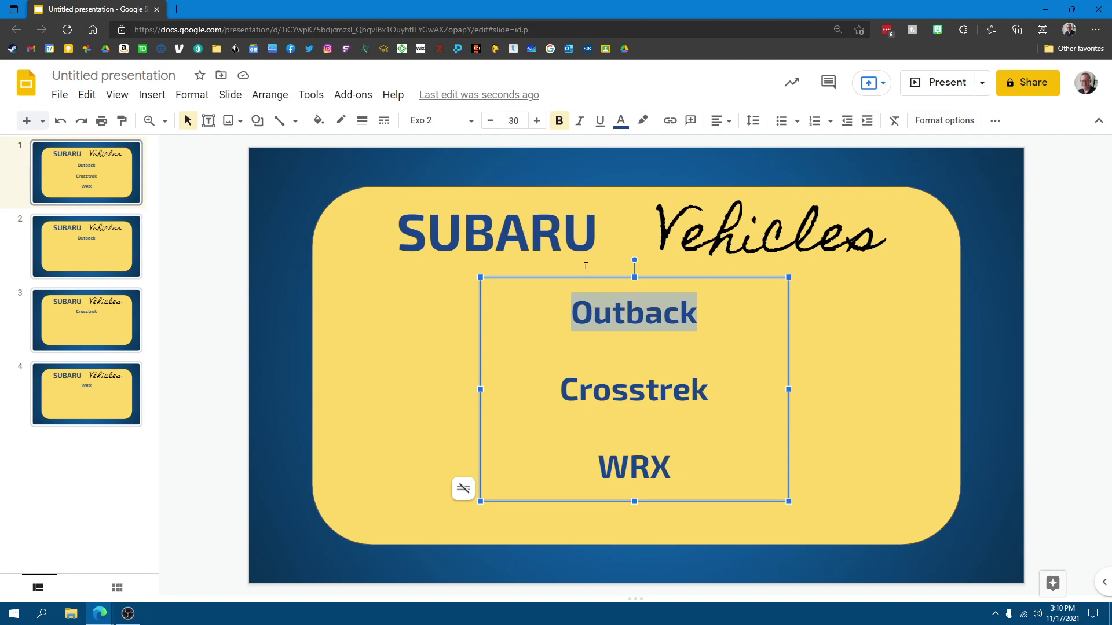
{"action": "left_click", "coordinate": [670, 121]}
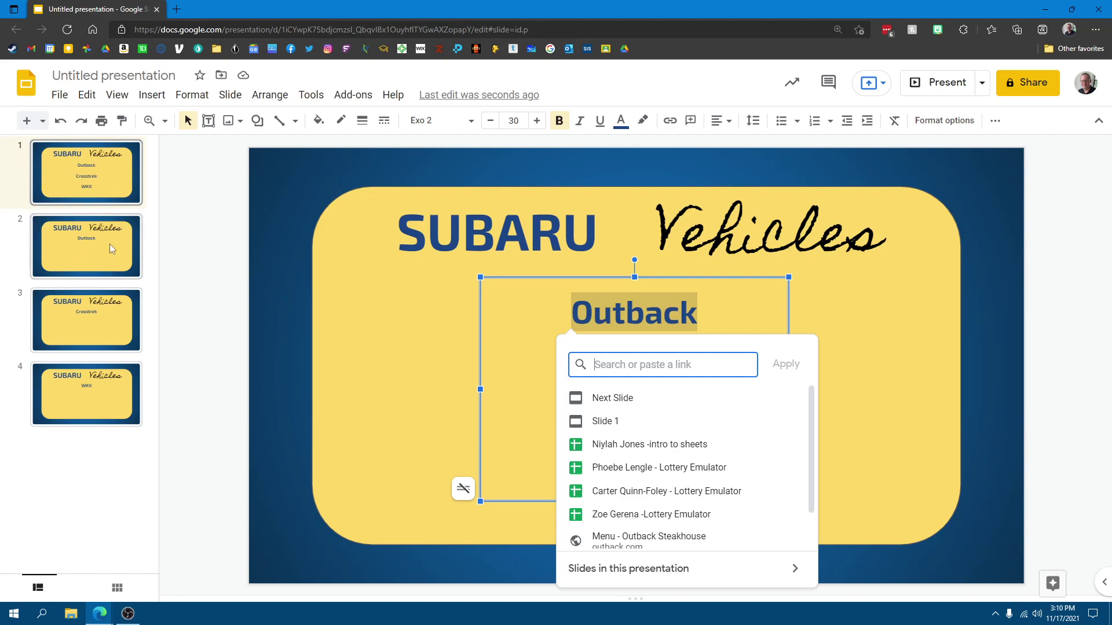
{"action": "left_click", "coordinate": [610, 575]}
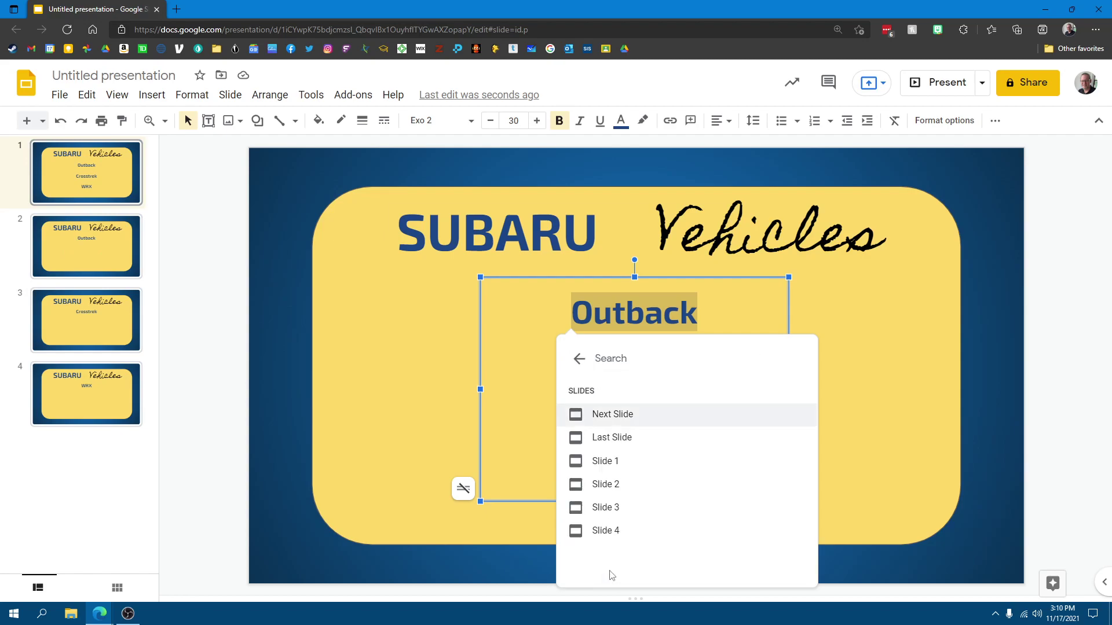
{"action": "left_click", "coordinate": [606, 486]}
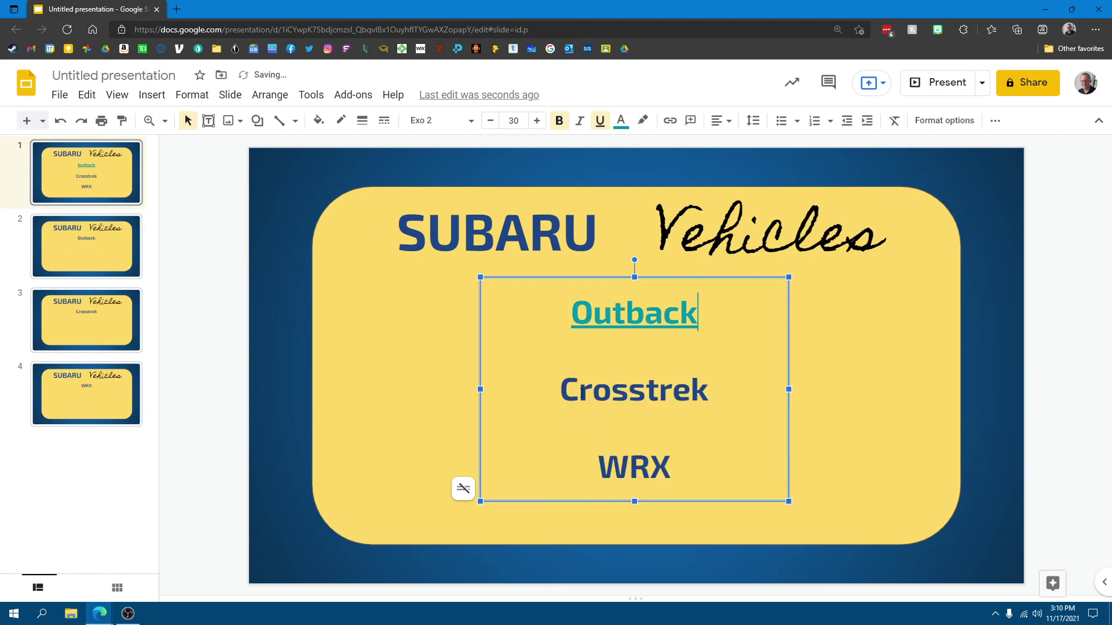
{"action": "left_click_drag", "start_coordinate": [725, 395], "coordinate": [557, 391]}
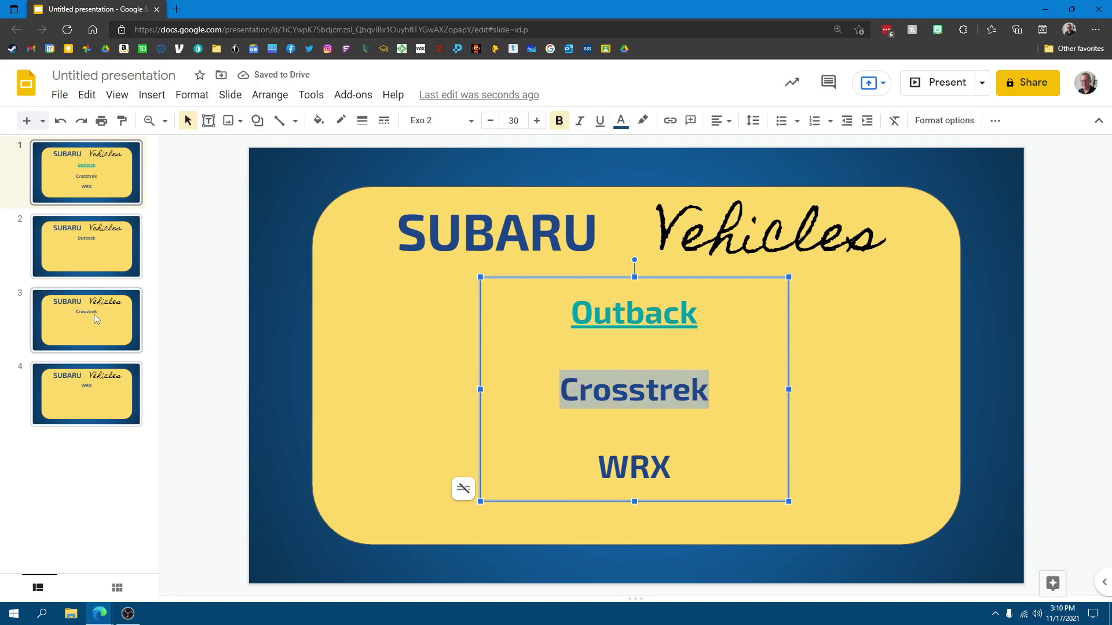
Return to the title slide and select the word Crosstrek in the model-name box
{"action": "left_click", "coordinate": [670, 120]}
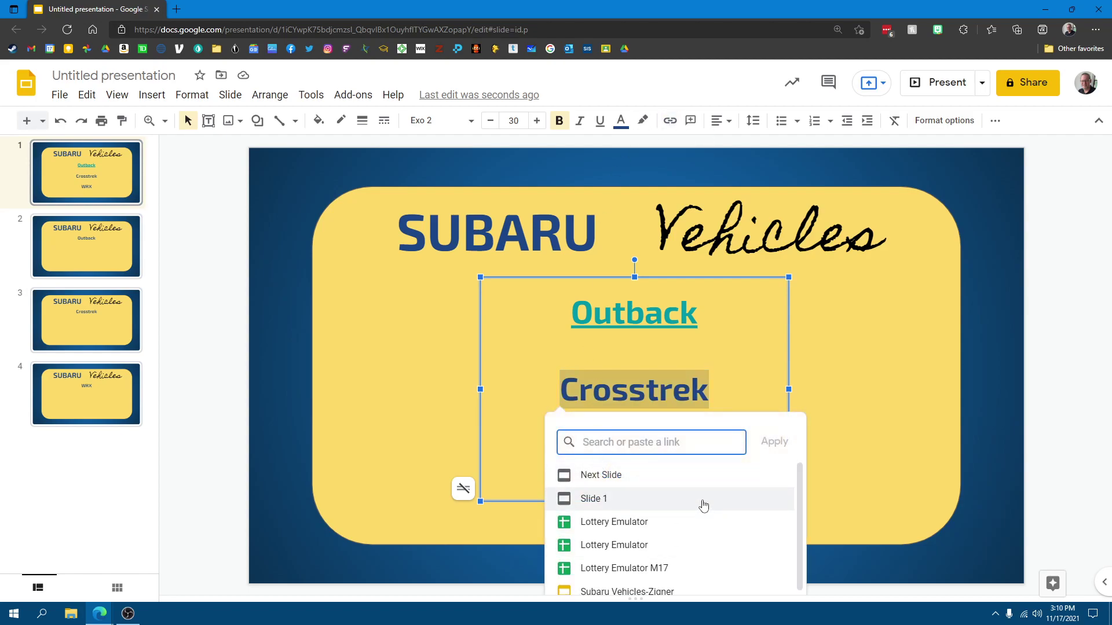
{"action": "key", "text": "Page_Down"}
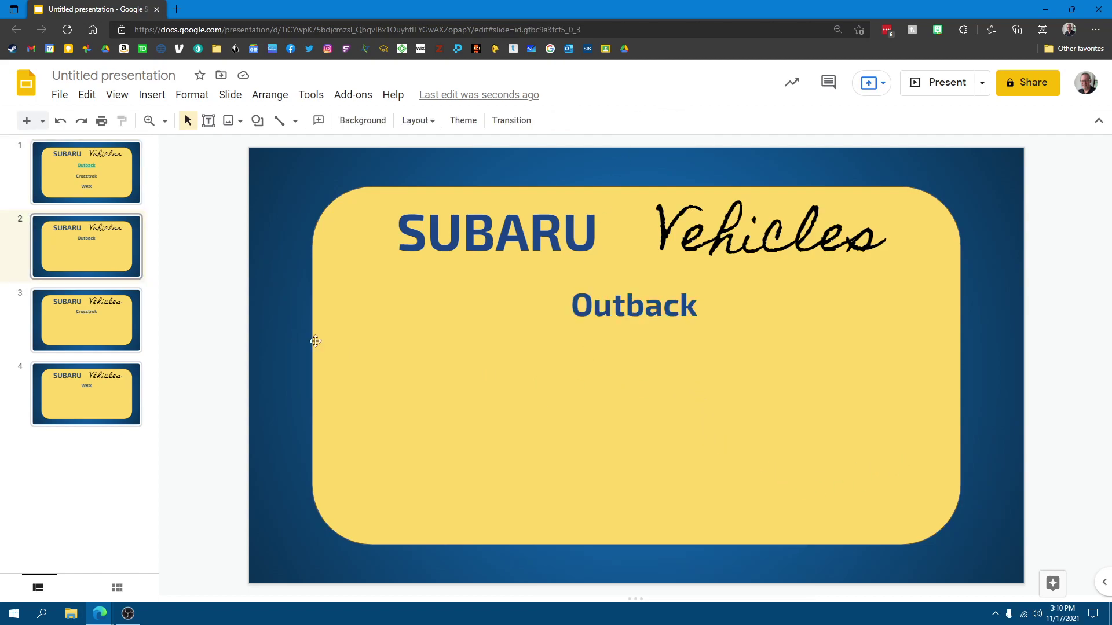
{"action": "left_click", "coordinate": [109, 183]}
{"action": "left_click", "coordinate": [600, 389]}
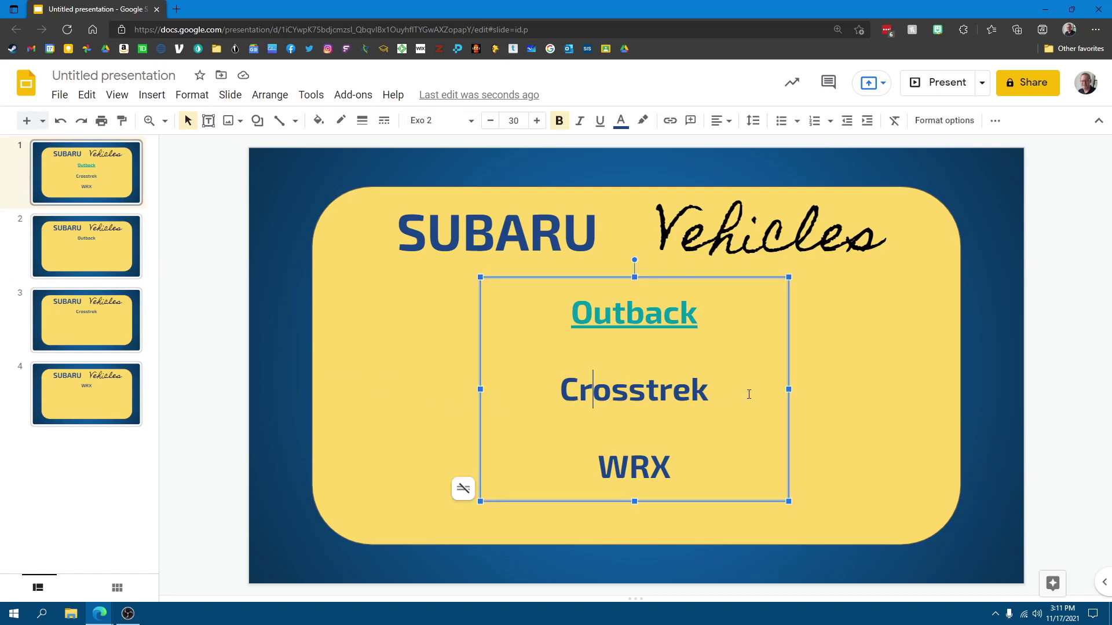
{"action": "double_click", "coordinate": [592, 383]}
Link Crosstrek to Slide 3, with browser zoom reset to 100%
{"action": "right_click", "coordinate": [614, 383]}
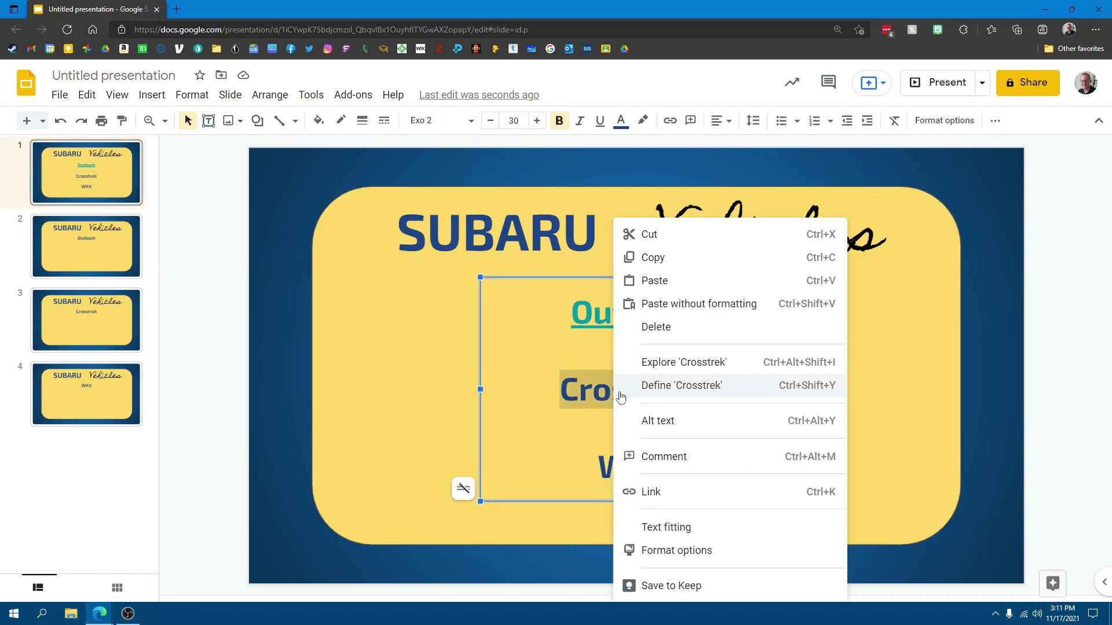
{"action": "left_click", "coordinate": [669, 121]}
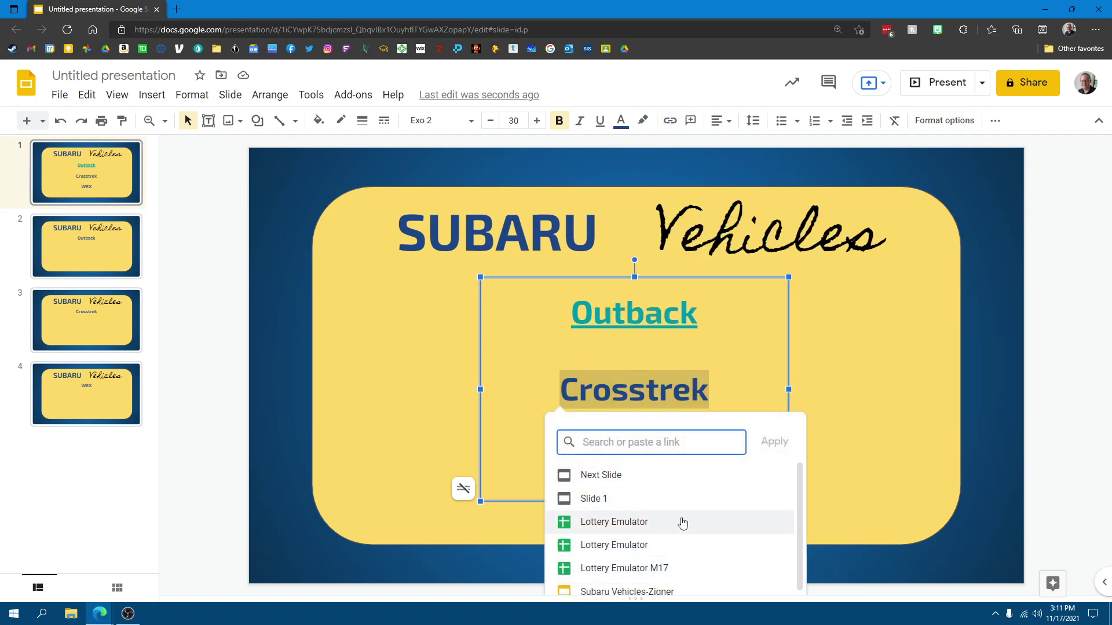
{"action": "scroll", "coordinate": [683, 518], "scroll_direction": "down", "scroll_amount": 1}
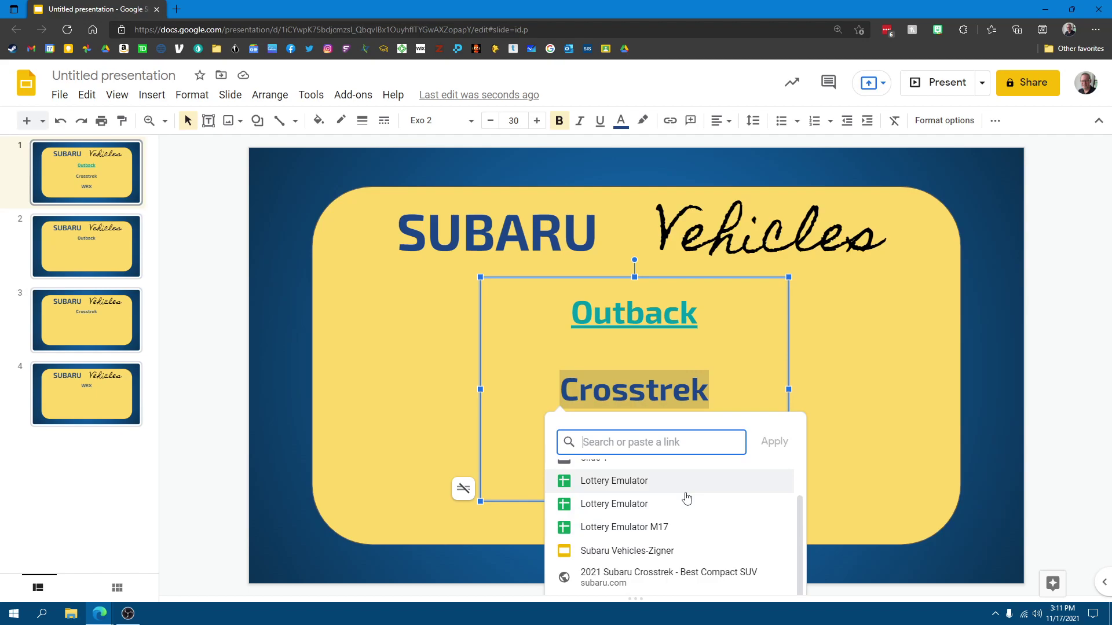
{"action": "key", "text": "ctrl+minus"}
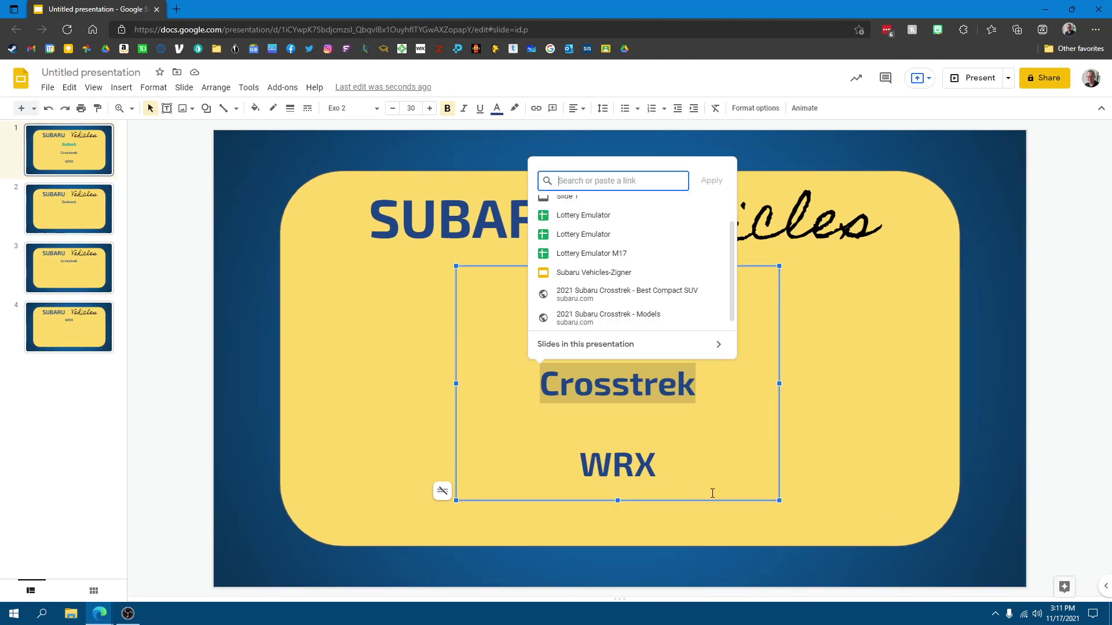
{"action": "left_click", "coordinate": [620, 345]}
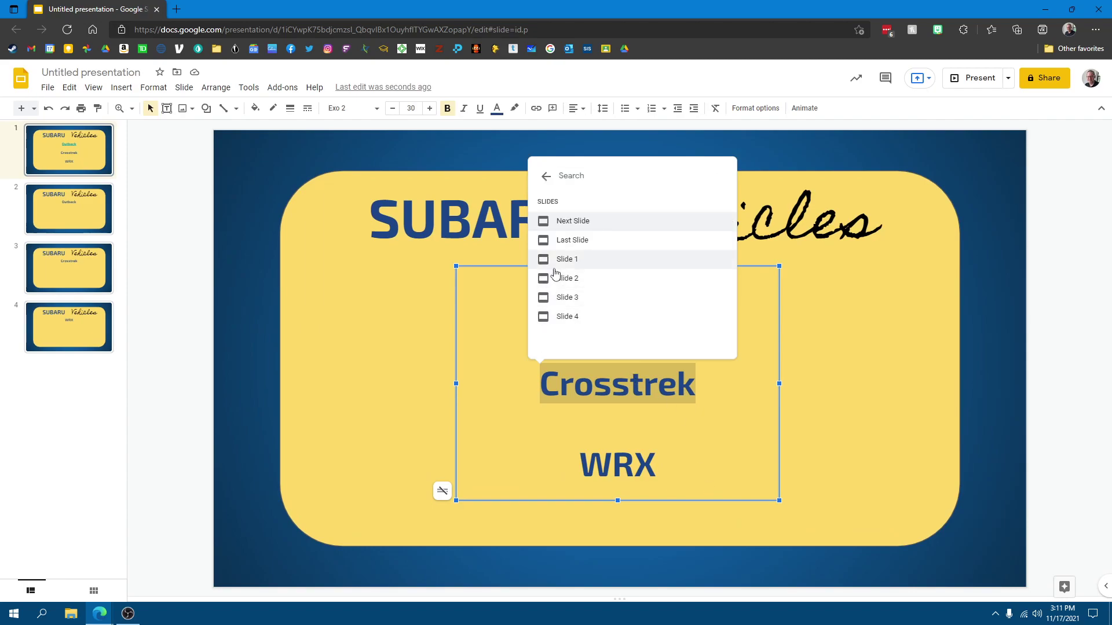
{"action": "left_click", "coordinate": [571, 297]}
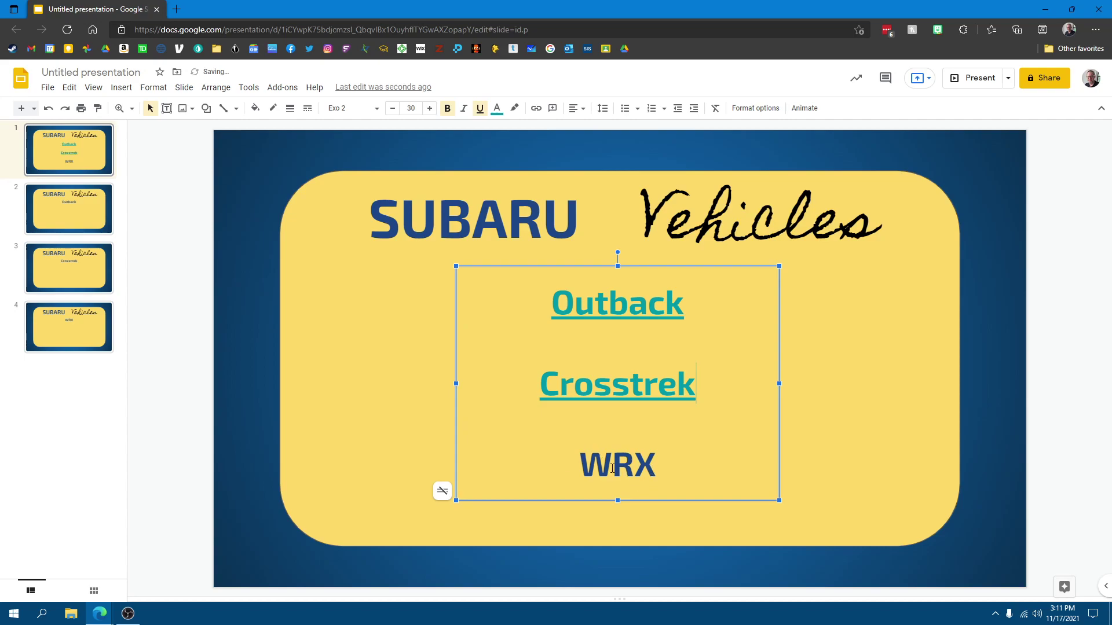
{"action": "left_click_drag", "start_coordinate": [660, 465], "coordinate": [579, 465]}
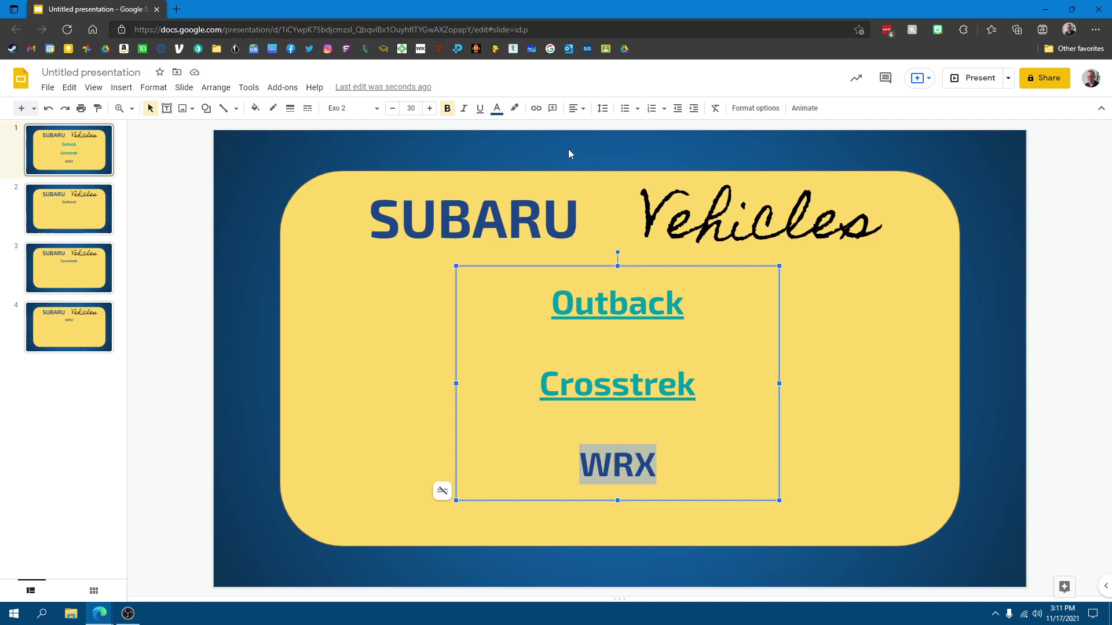
Link WRX to Slide 4, then start the slideshow from the title slide
{"action": "left_click", "coordinate": [535, 108]}
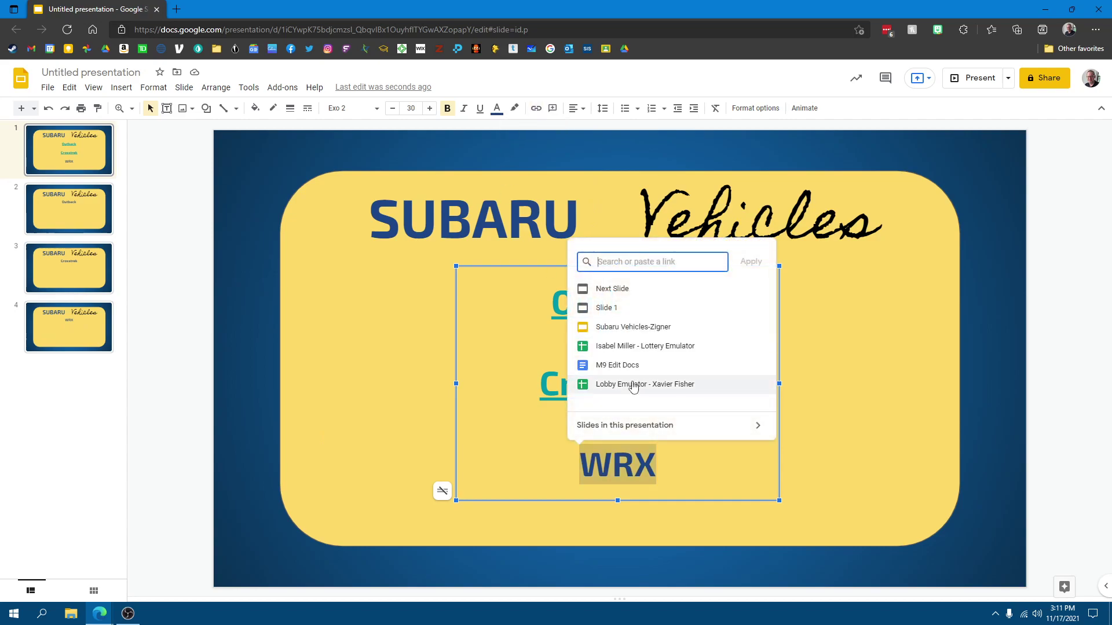
{"action": "left_click", "coordinate": [618, 428]}
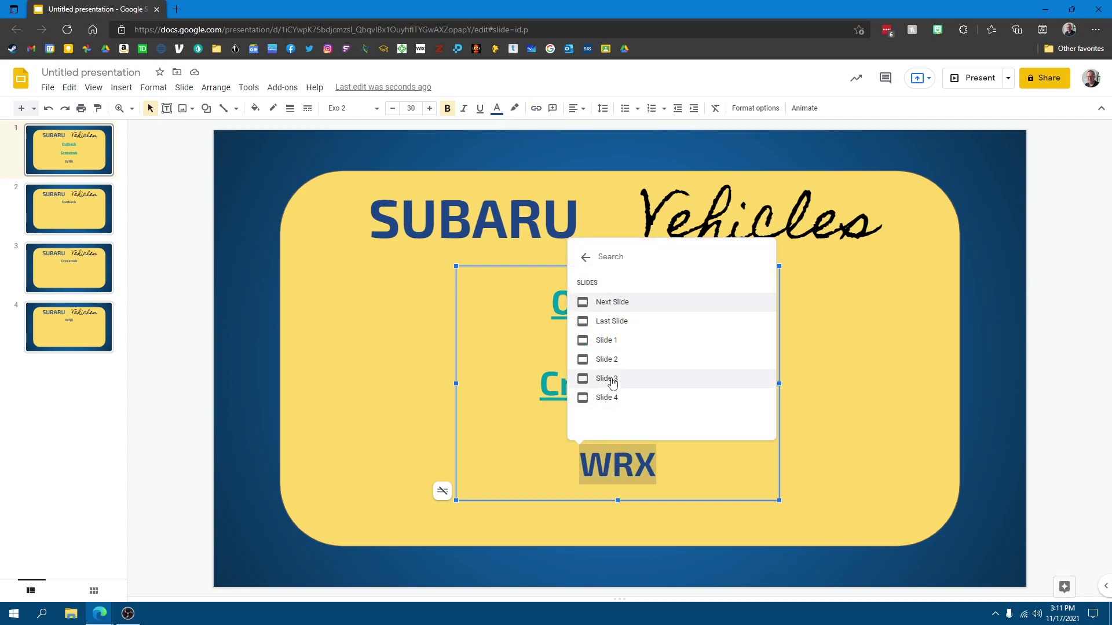
{"action": "left_click", "coordinate": [607, 398]}
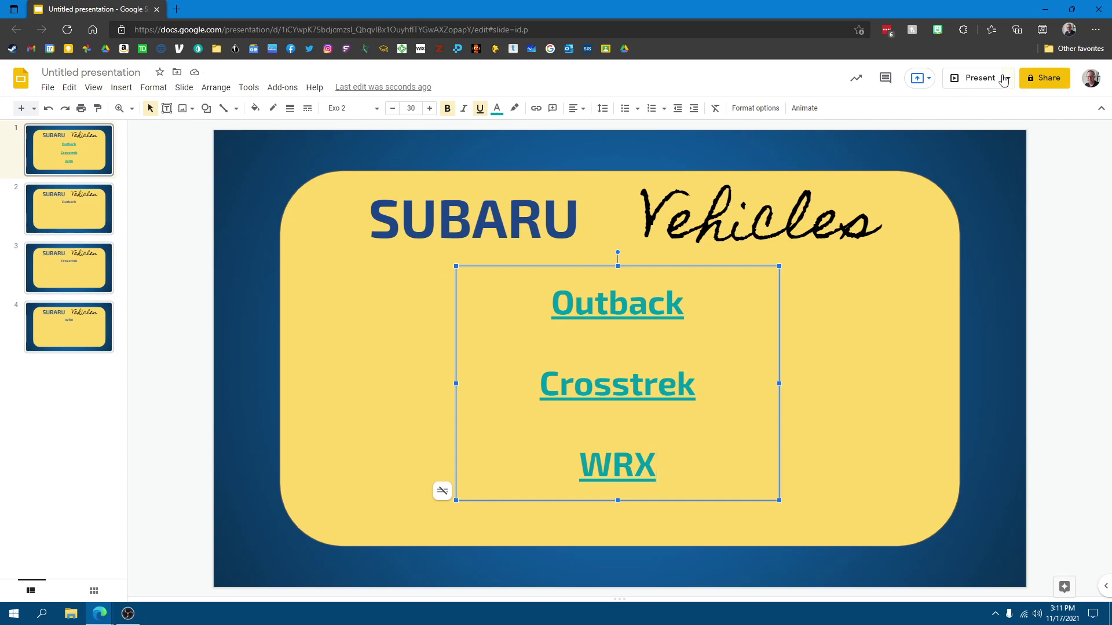
{"action": "left_click", "coordinate": [976, 77]}
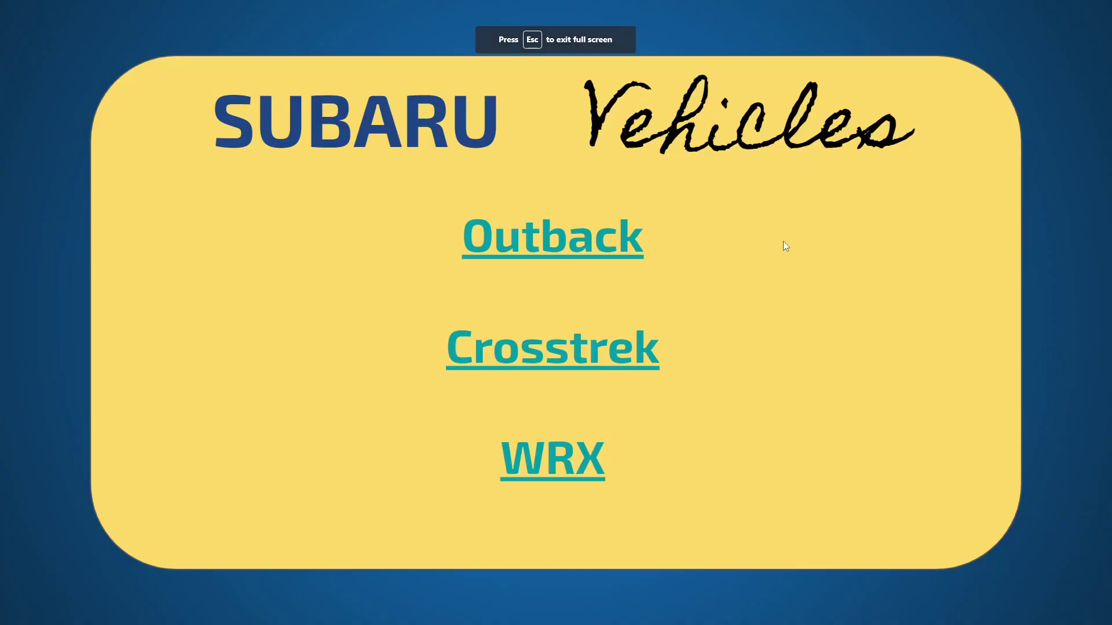
Follow the Outback, Crosstrek and WRX links, returning to the title slide after each, then exit
{"action": "left_click", "coordinate": [587, 258]}
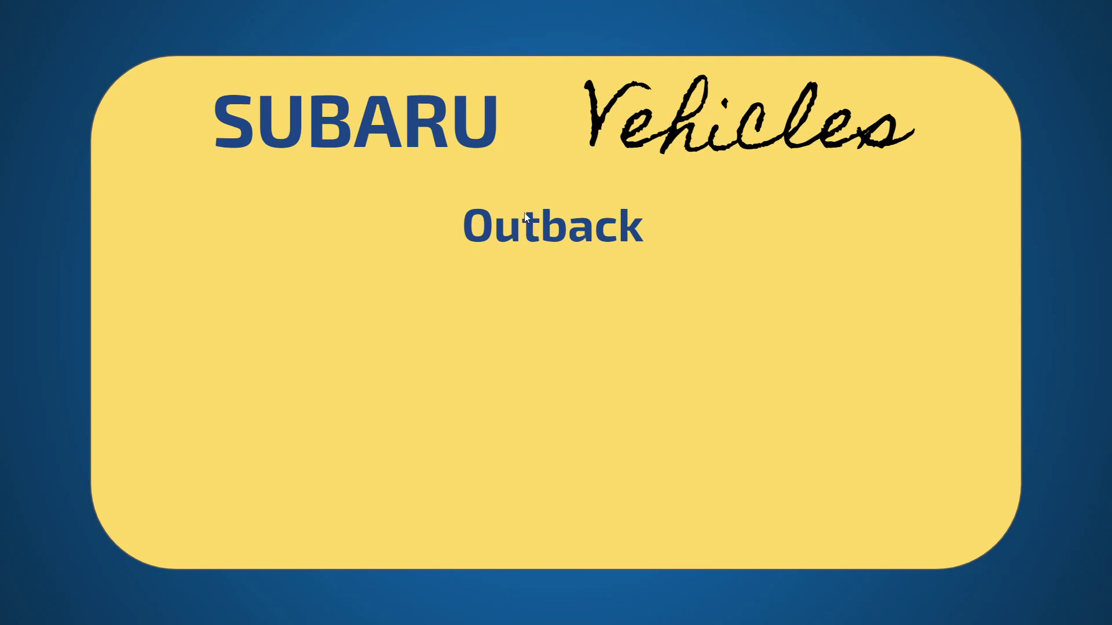
{"action": "key", "text": "Left"}
{"action": "left_click", "coordinate": [543, 358]}
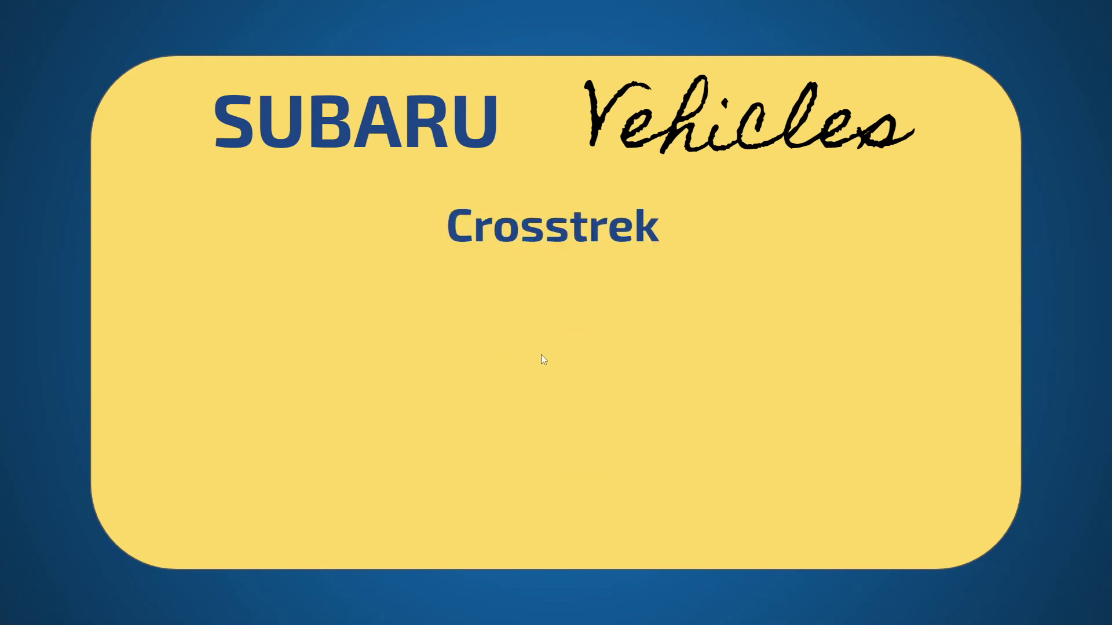
{"action": "key", "text": "Left"}
{"action": "key", "text": "Left"}
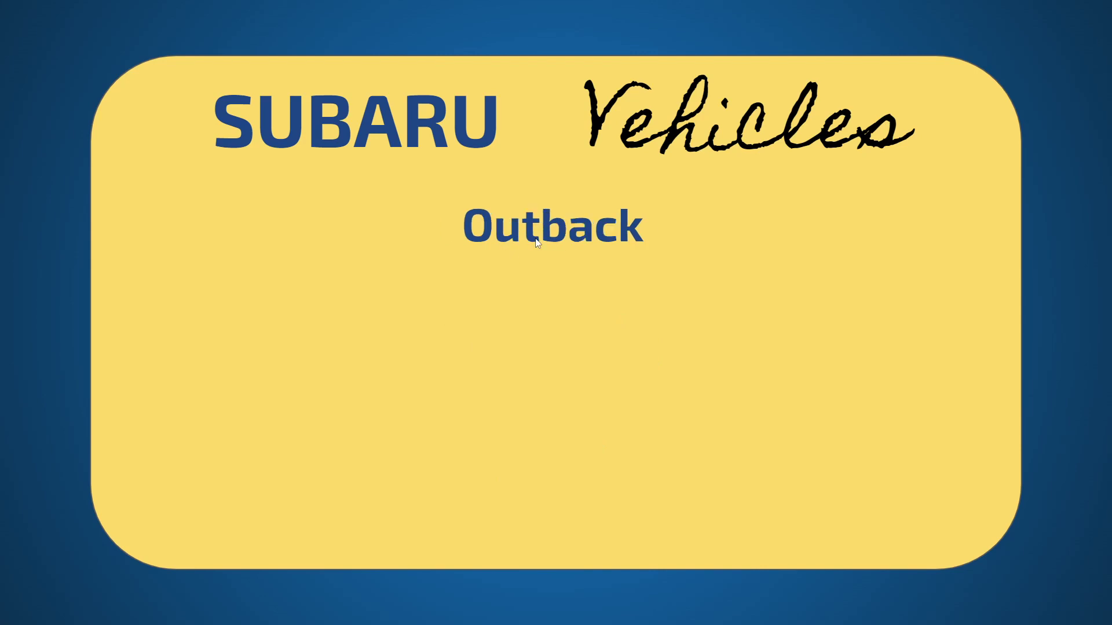
{"action": "left_click", "coordinate": [563, 480]}
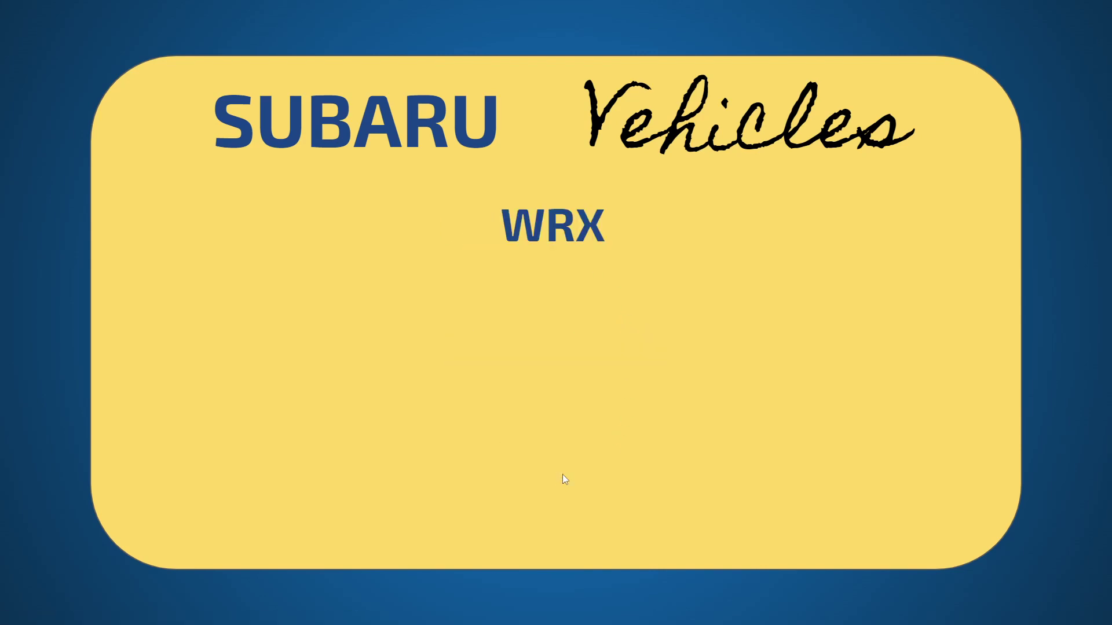
{"action": "key", "text": "Left"}
{"action": "key", "text": "Left"}
{"action": "key", "text": "Left"}
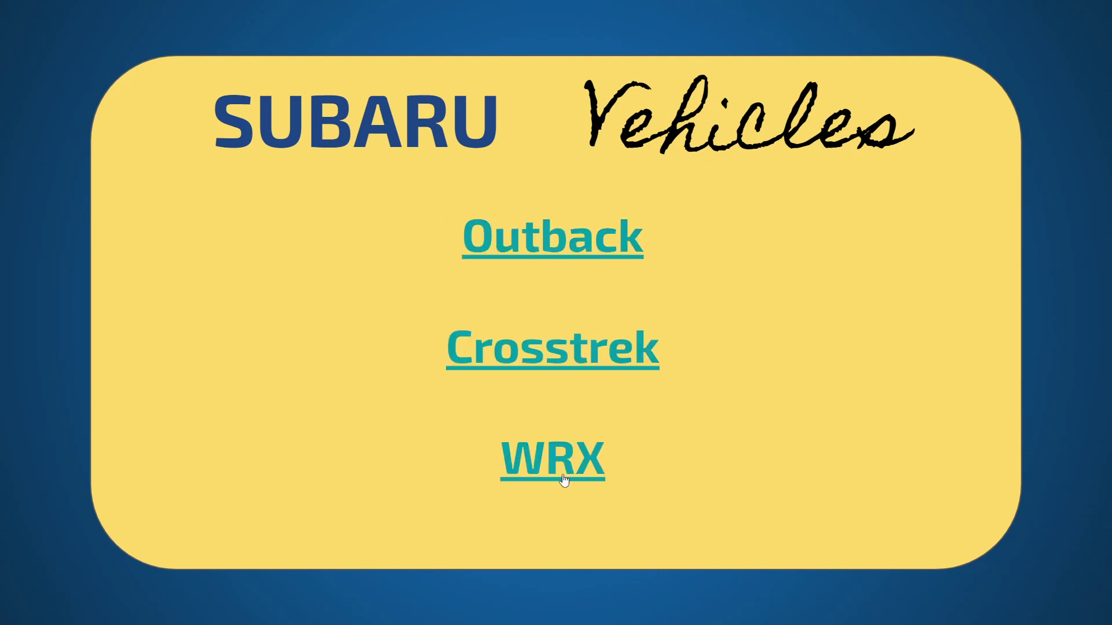
{"action": "key", "text": "Escape"}
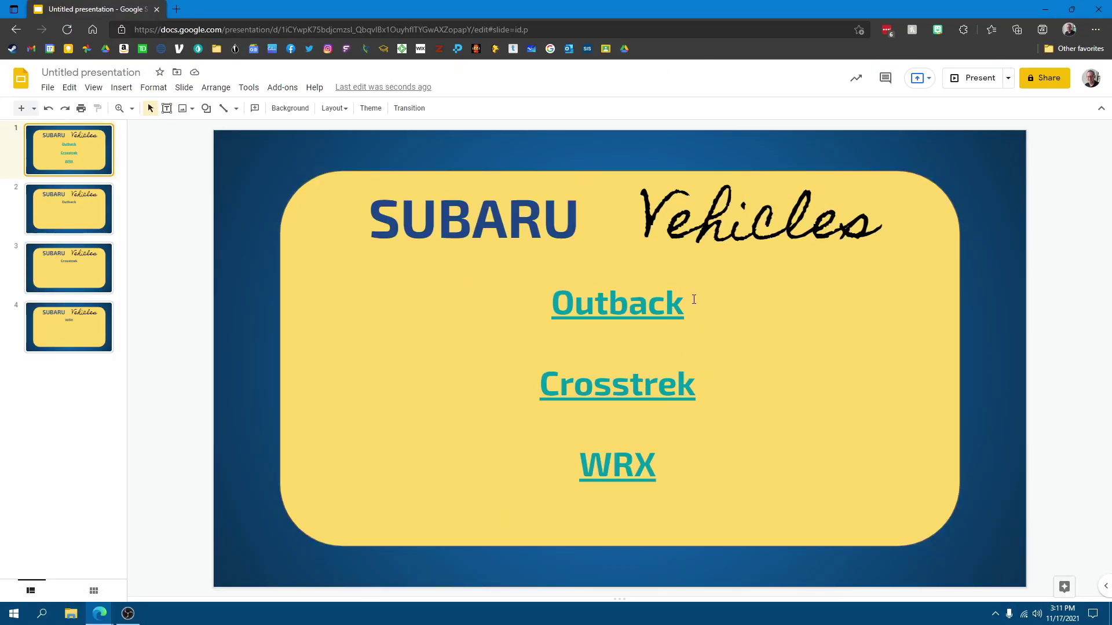
Confirm the Outback link on the title slide, then open the Outback slide (slide 2)
{"action": "left_click_drag", "start_coordinate": [679, 299], "coordinate": [553, 302]}
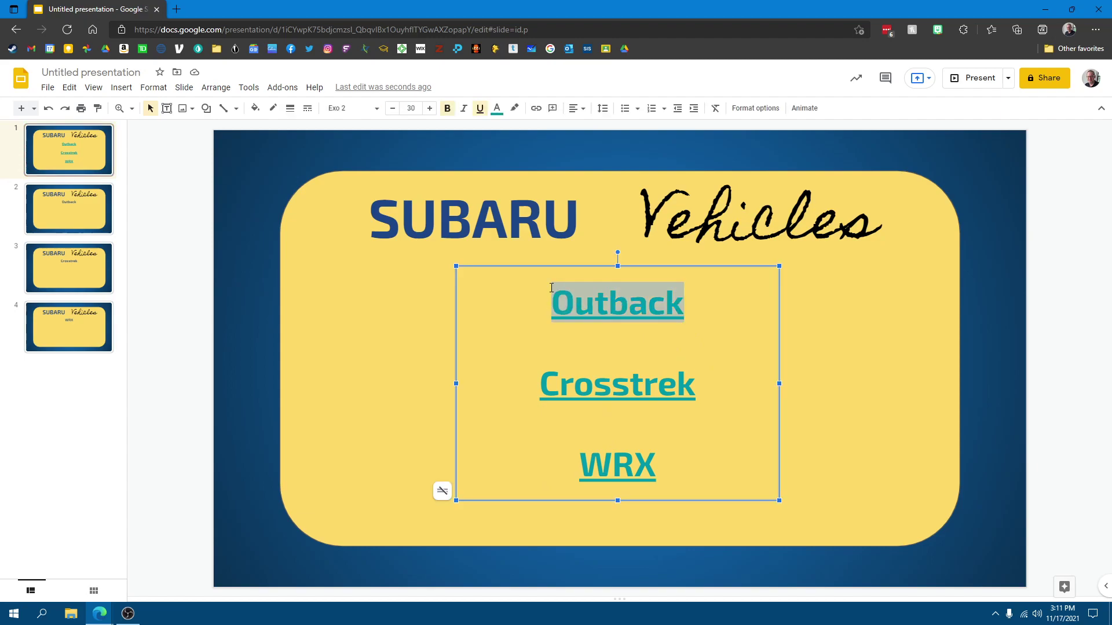
{"action": "left_click", "coordinate": [537, 108]}
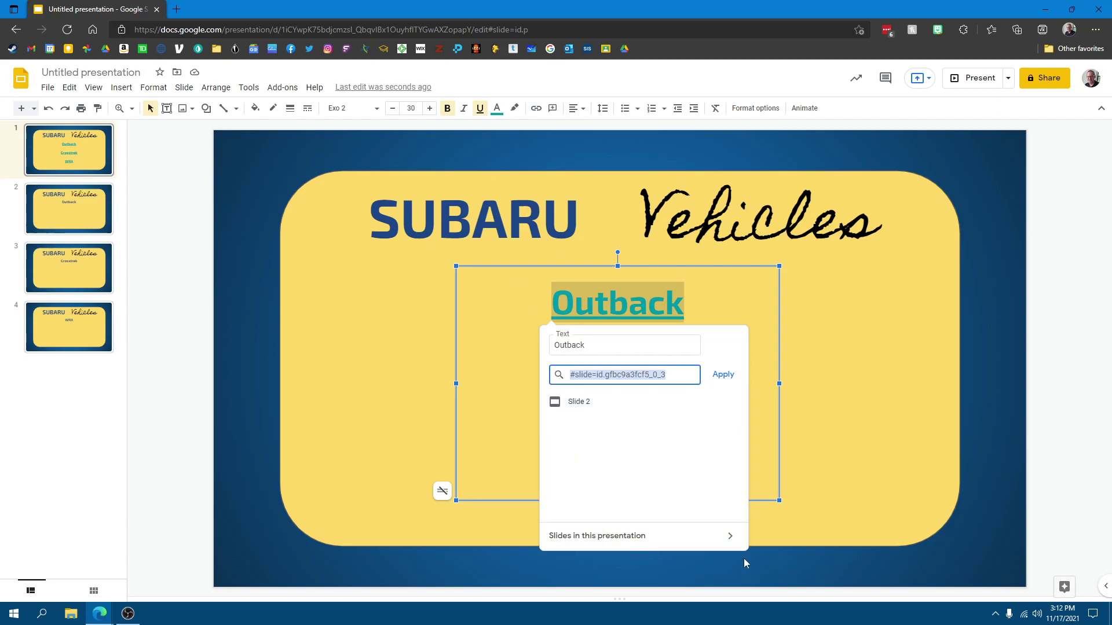
{"action": "left_click", "coordinate": [850, 501]}
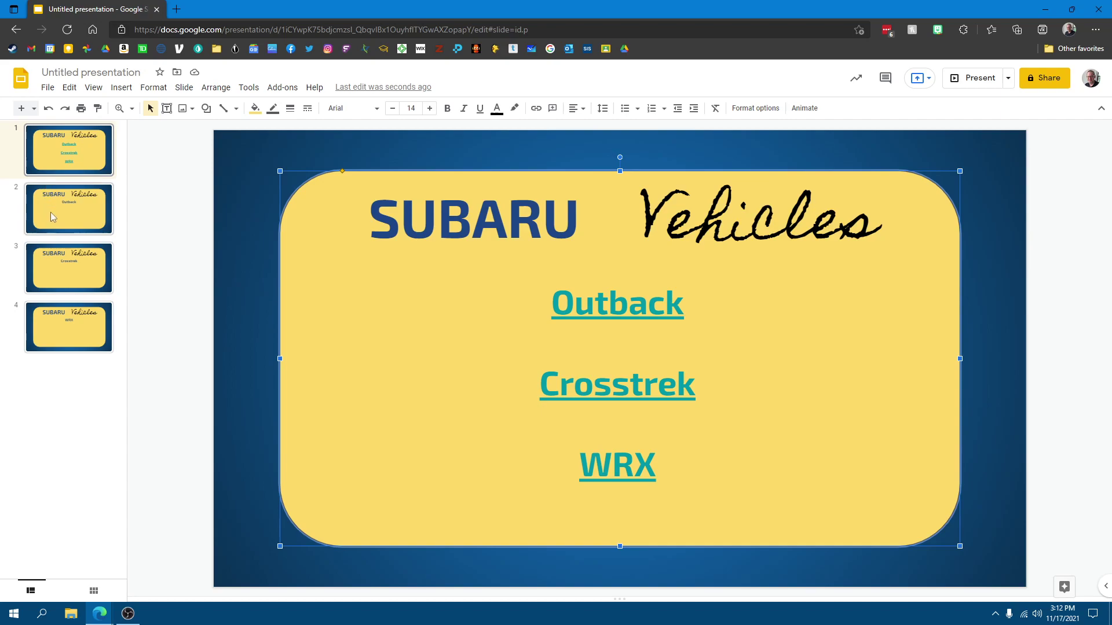
{"action": "left_click", "coordinate": [66, 212]}
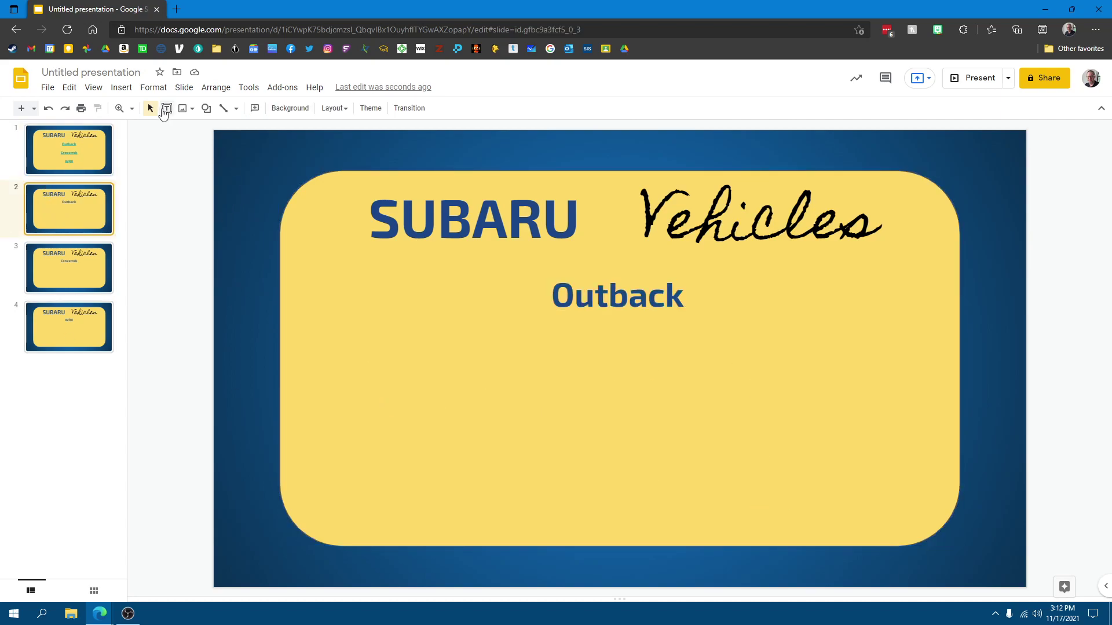
Draw a text box near the slide's bottom right and type HOME
{"action": "left_click", "coordinate": [166, 108]}
{"action": "left_click_drag", "start_coordinate": [830, 511], "coordinate": [912, 538]}
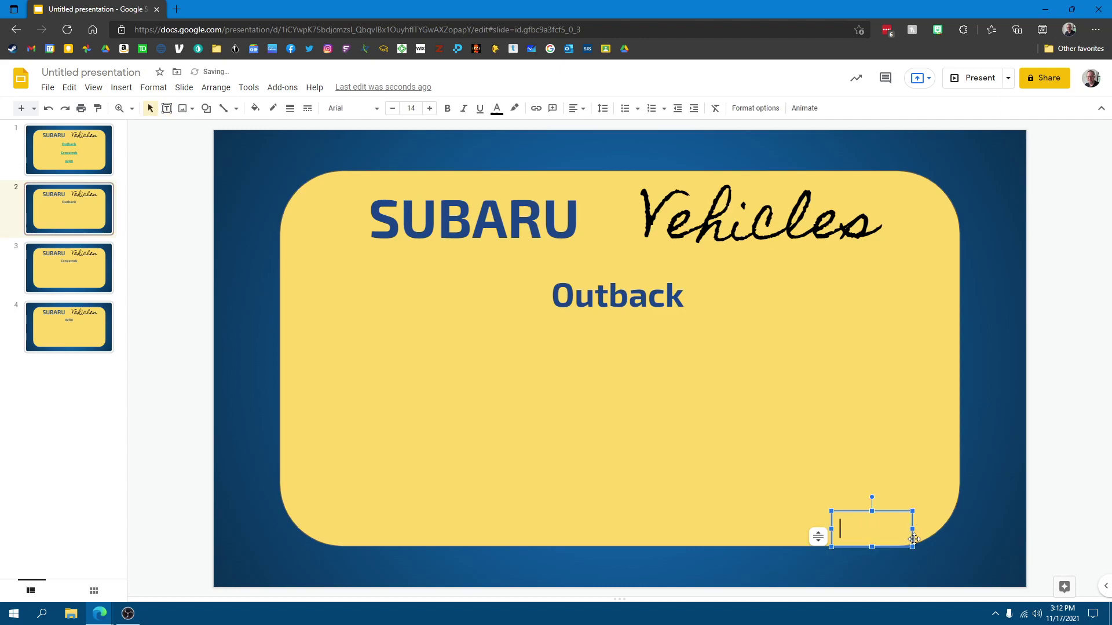
{"action": "type", "text": "HOME"}
Make the HOME text bold, red and font size 20
{"action": "key", "text": "ctrl+a"}
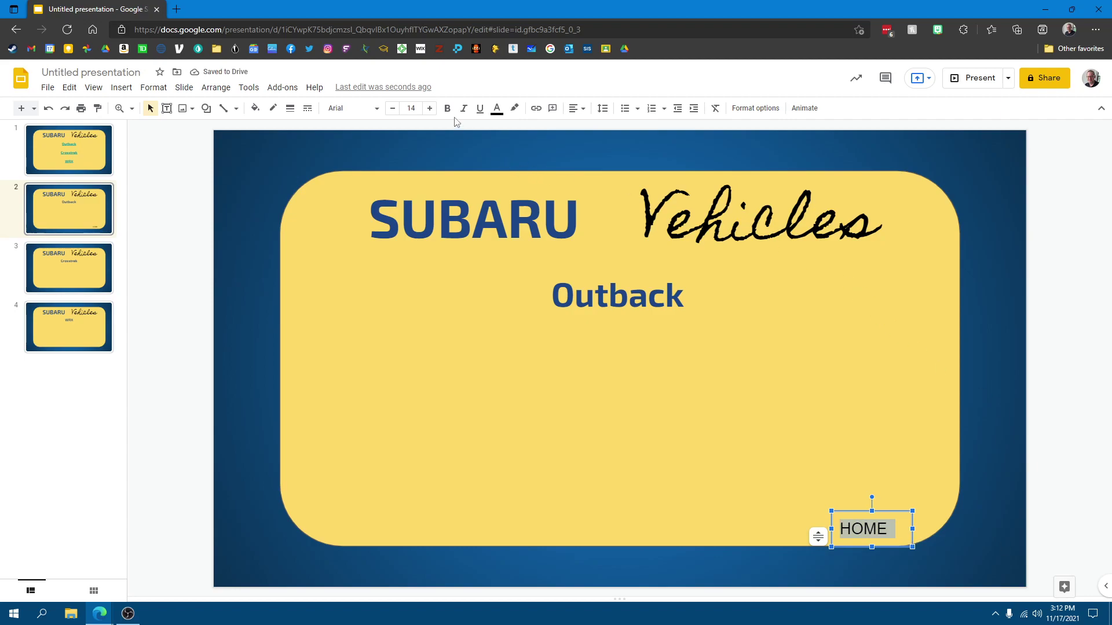
{"action": "left_click", "coordinate": [447, 109]}
{"action": "left_click", "coordinate": [496, 109]}
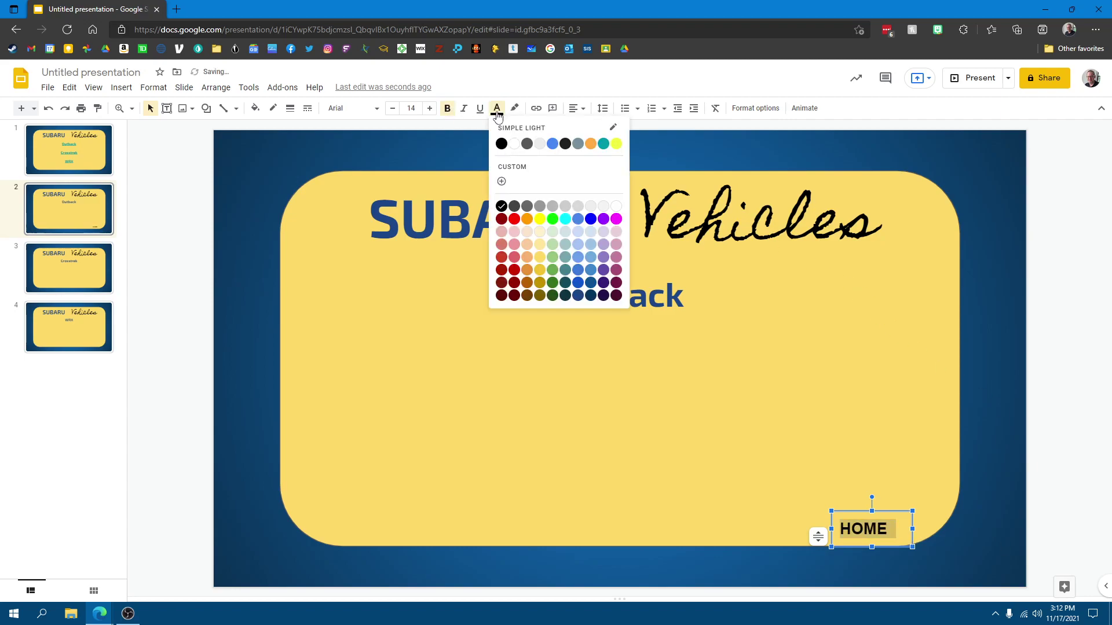
{"action": "left_click", "coordinate": [512, 220]}
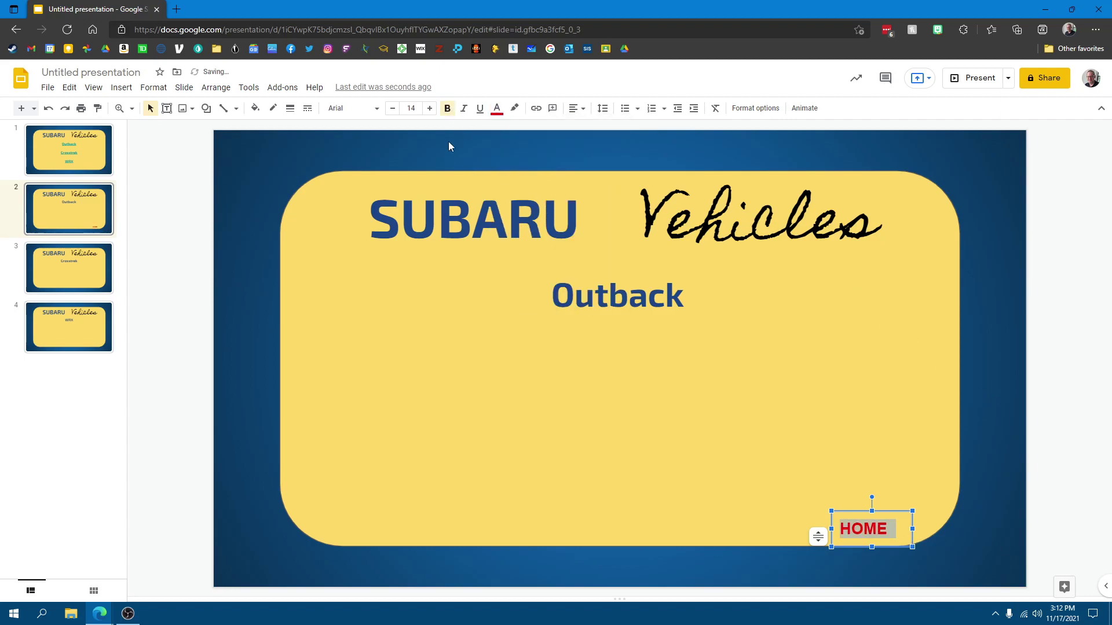
{"action": "left_click", "coordinate": [429, 109]}
{"action": "left_click", "coordinate": [430, 108]}
{"action": "left_click", "coordinate": [430, 108]}
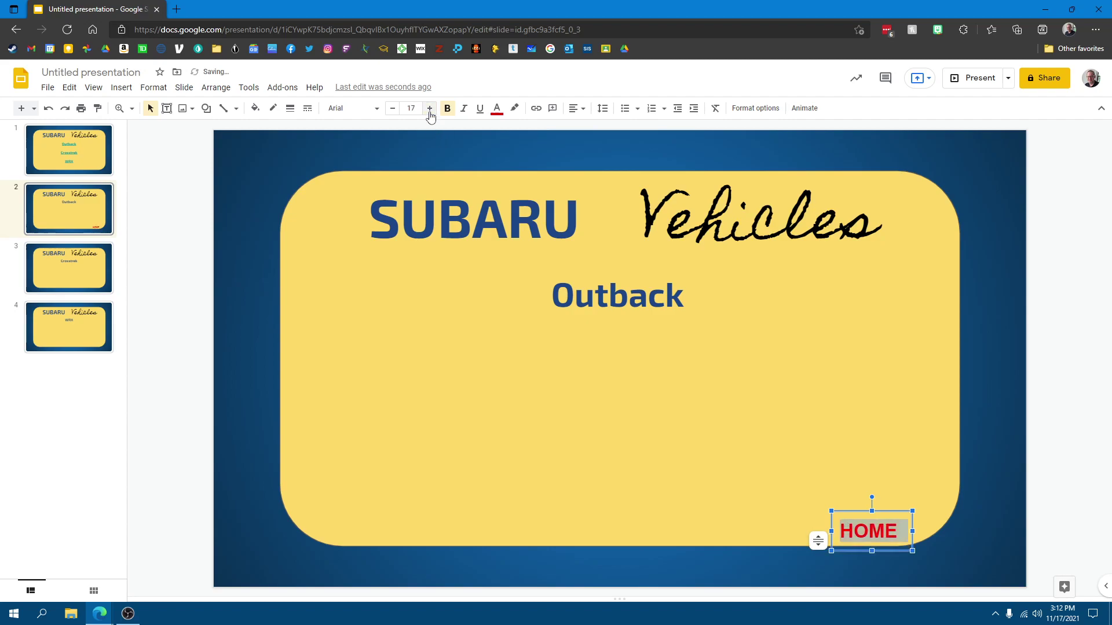
{"action": "left_click", "coordinate": [429, 108]}
{"action": "left_click", "coordinate": [430, 108]}
{"action": "left_click", "coordinate": [429, 108]}
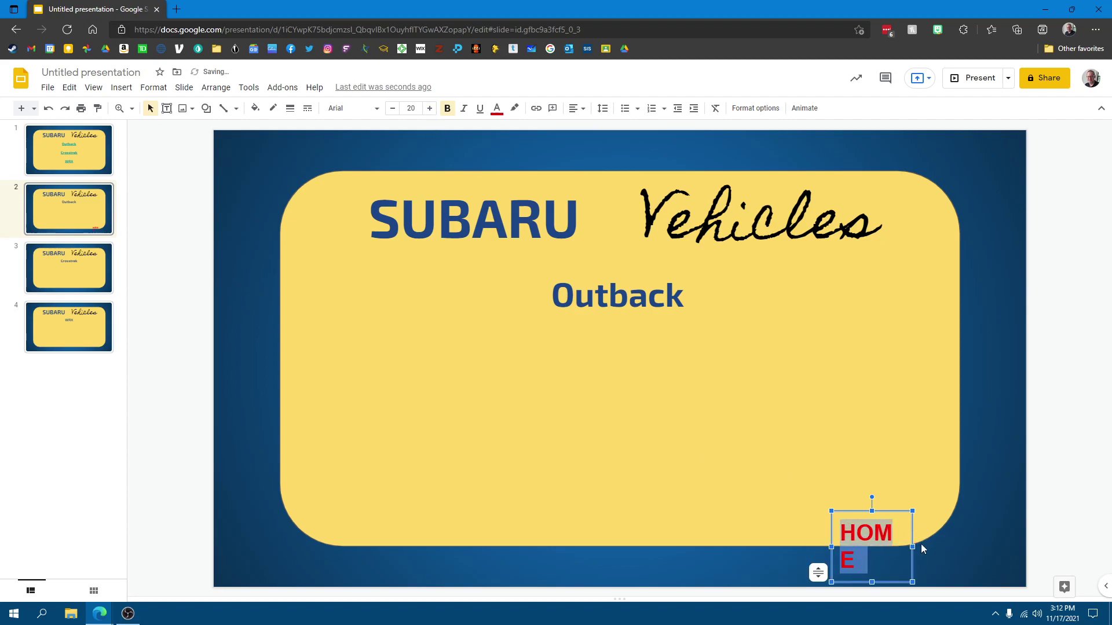
Widen the HOME box to one line, nudge it higher, and right-align the text
{"action": "left_click_drag", "start_coordinate": [912, 546], "coordinate": [934, 546]}
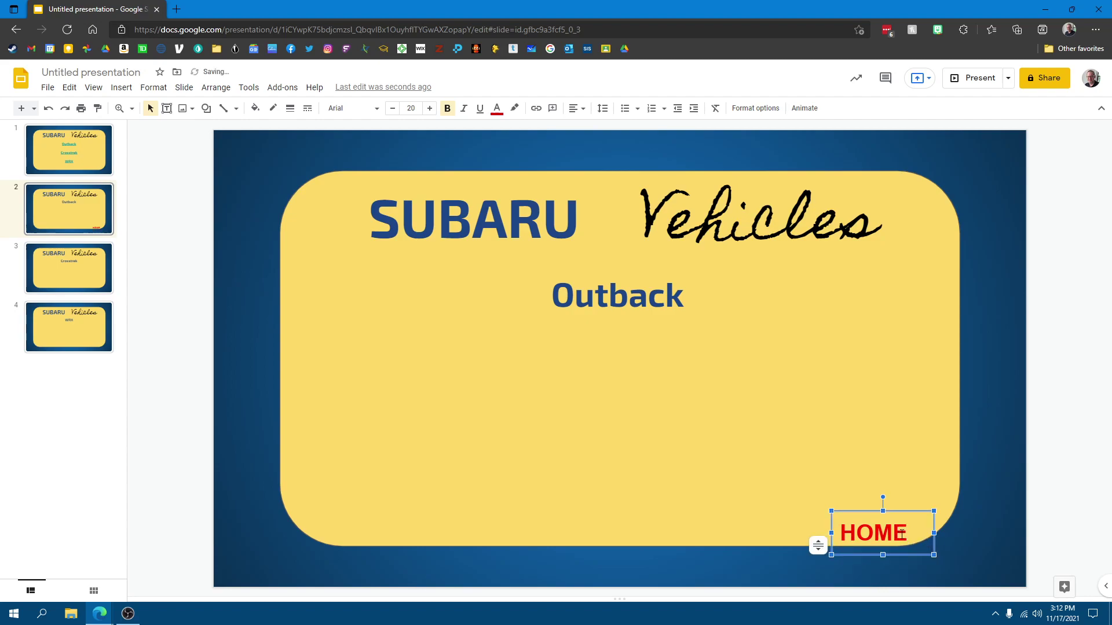
{"action": "left_click_drag", "start_coordinate": [896, 511], "coordinate": [898, 494]}
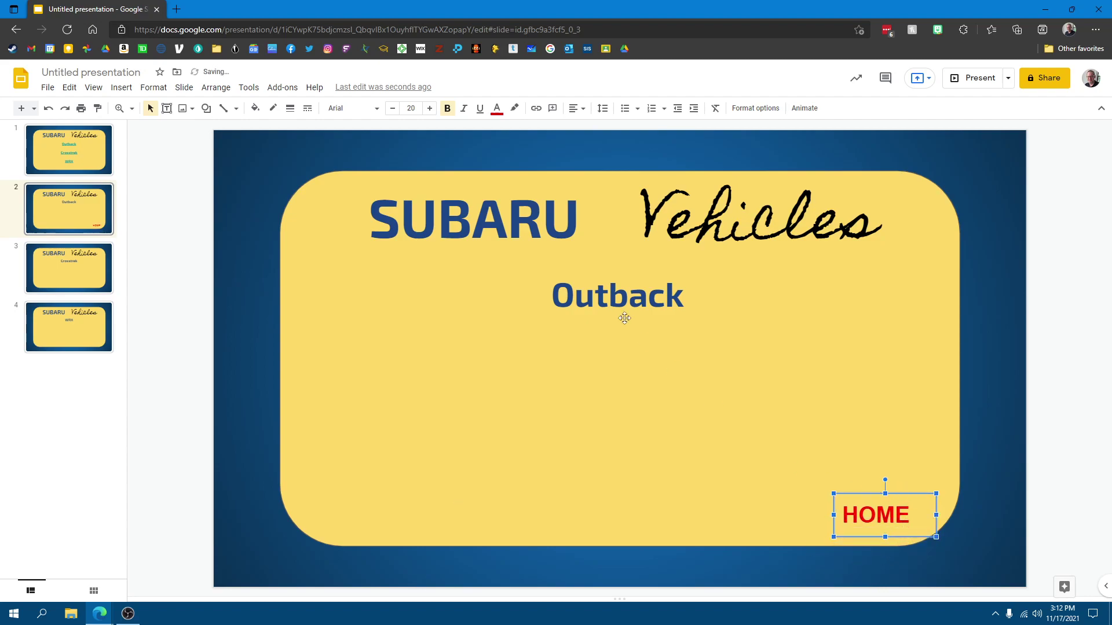
{"action": "left_click", "coordinate": [576, 108]}
{"action": "left_click", "coordinate": [608, 127]}
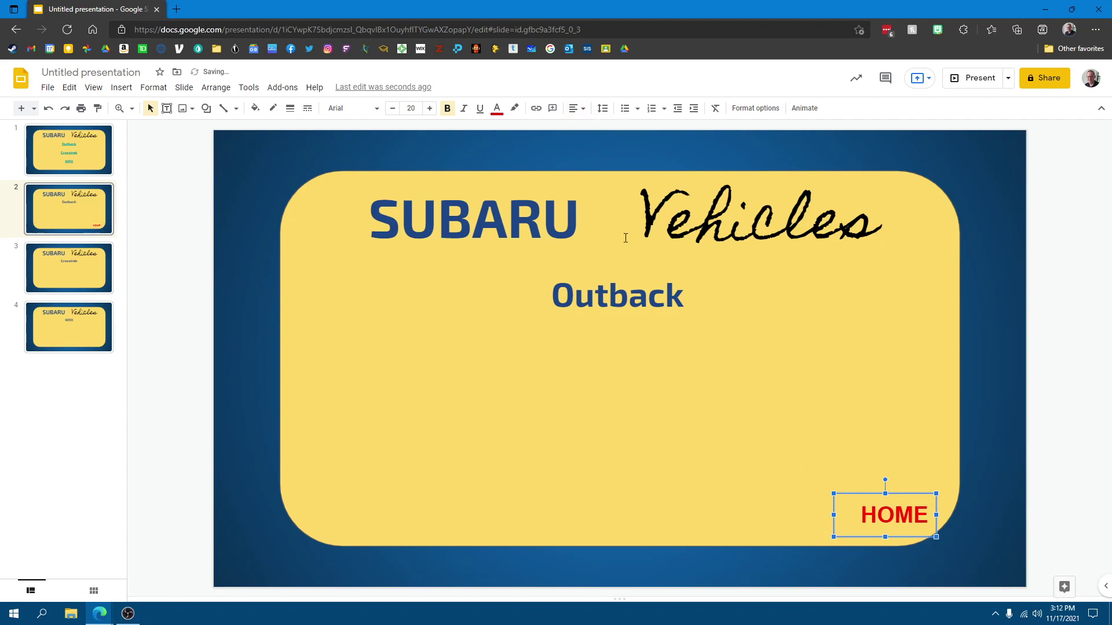
{"action": "left_click", "coordinate": [944, 429]}
{"action": "left_click", "coordinate": [964, 557]}
Link the word HOME to Slide 1 and select its text box
{"action": "left_click", "coordinate": [878, 515]}
{"action": "left_click_drag", "start_coordinate": [855, 515], "coordinate": [930, 511]}
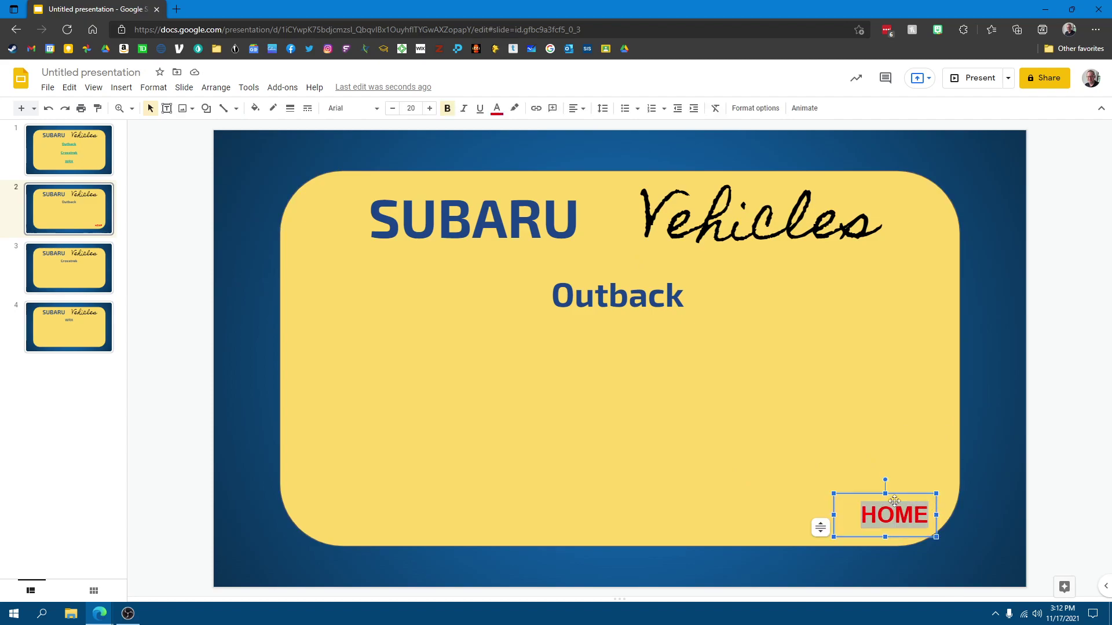
{"action": "left_click", "coordinate": [536, 109]}
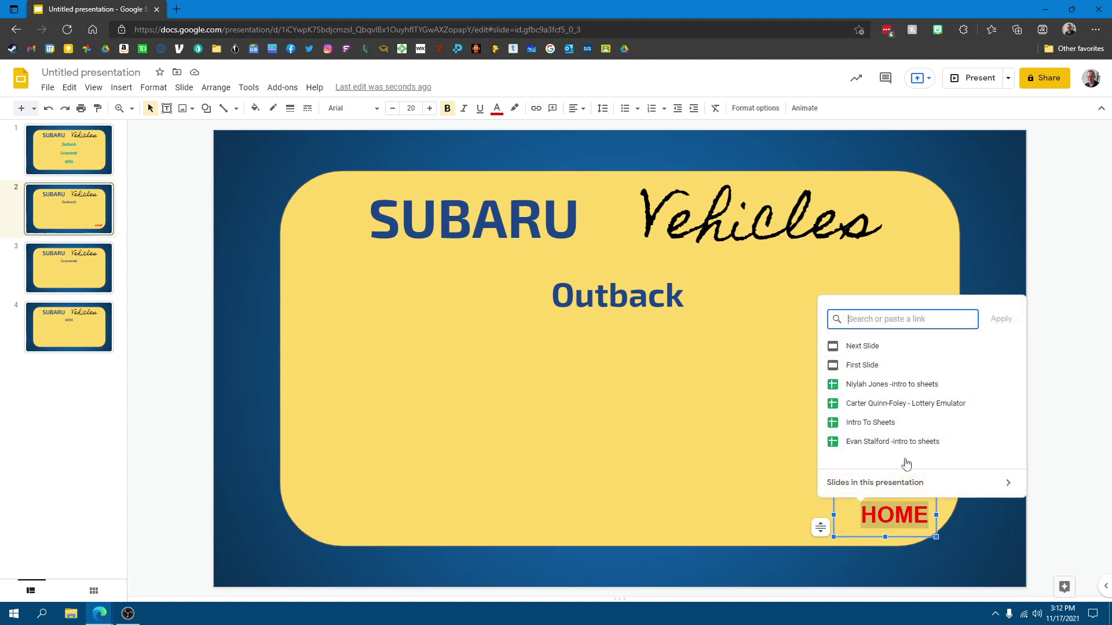
{"action": "left_click", "coordinate": [877, 484]}
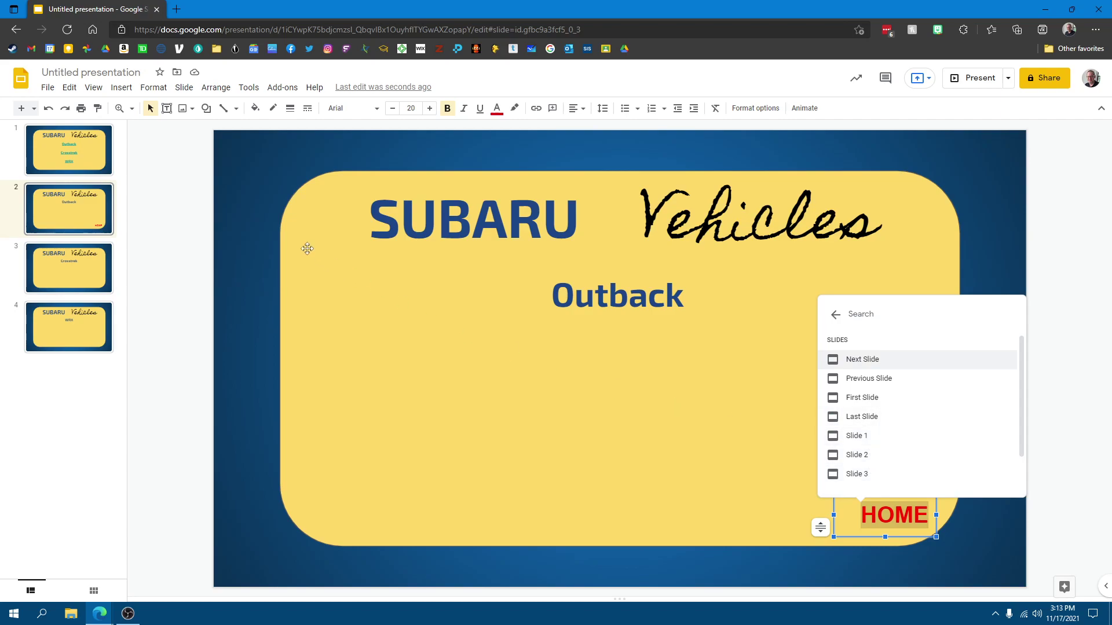
{"action": "left_click", "coordinate": [858, 435]}
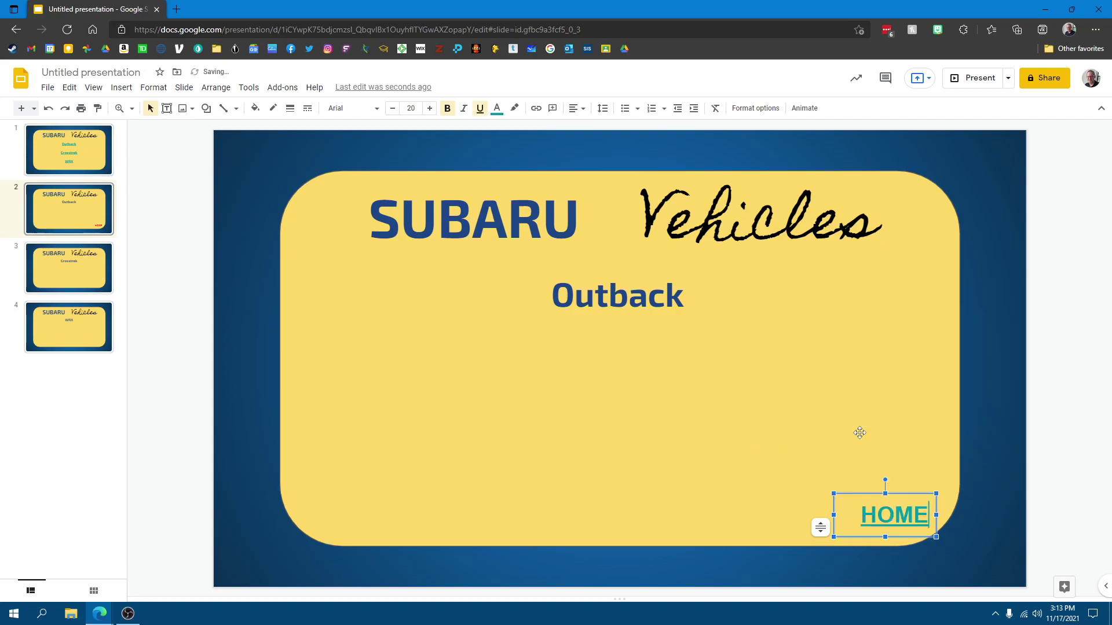
{"action": "double_click", "coordinate": [911, 508]}
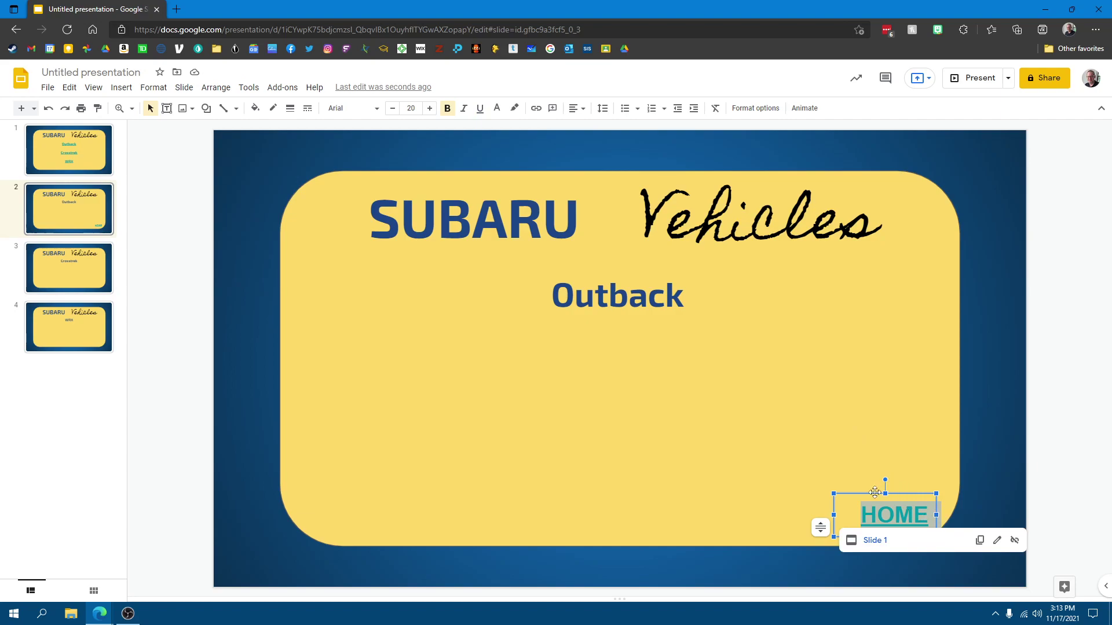
{"action": "left_click", "coordinate": [875, 493]}
Copy the linked HOME box and paste it onto the Crosstrek slide
{"action": "right_click", "coordinate": [874, 492]}
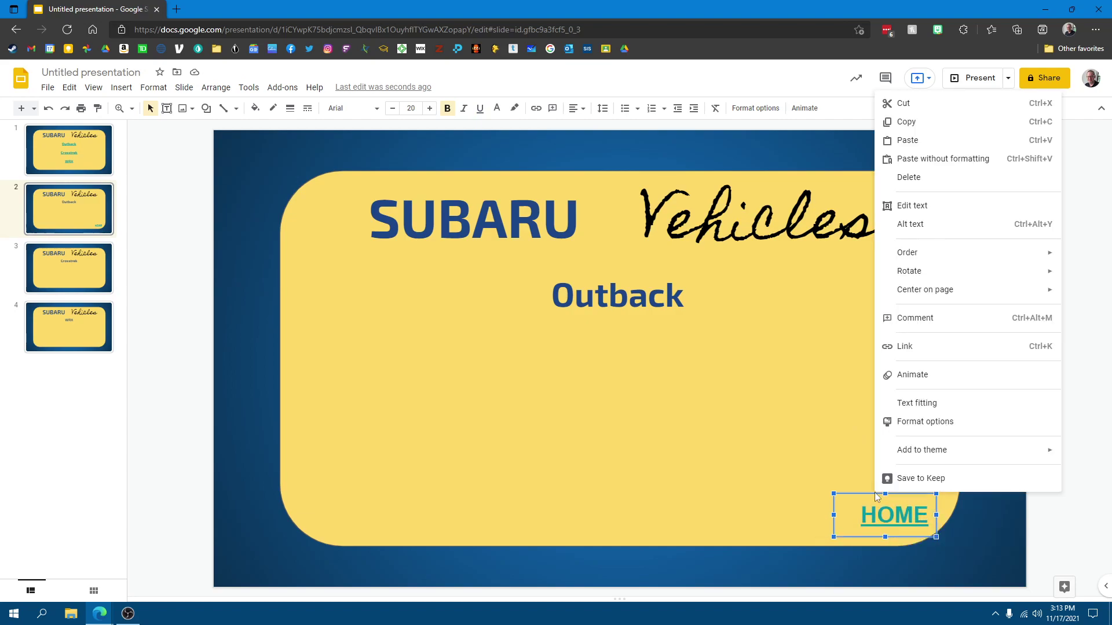
{"action": "left_click", "coordinate": [926, 122]}
{"action": "left_click", "coordinate": [77, 265]}
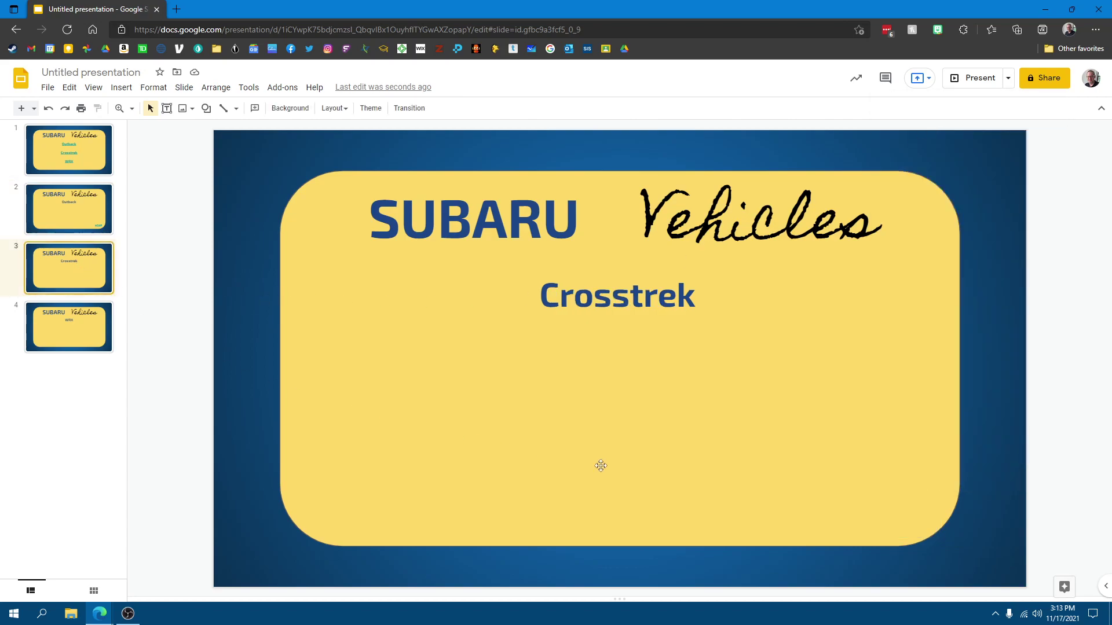
{"action": "left_click", "coordinate": [757, 494]}
{"action": "left_click", "coordinate": [854, 520]}
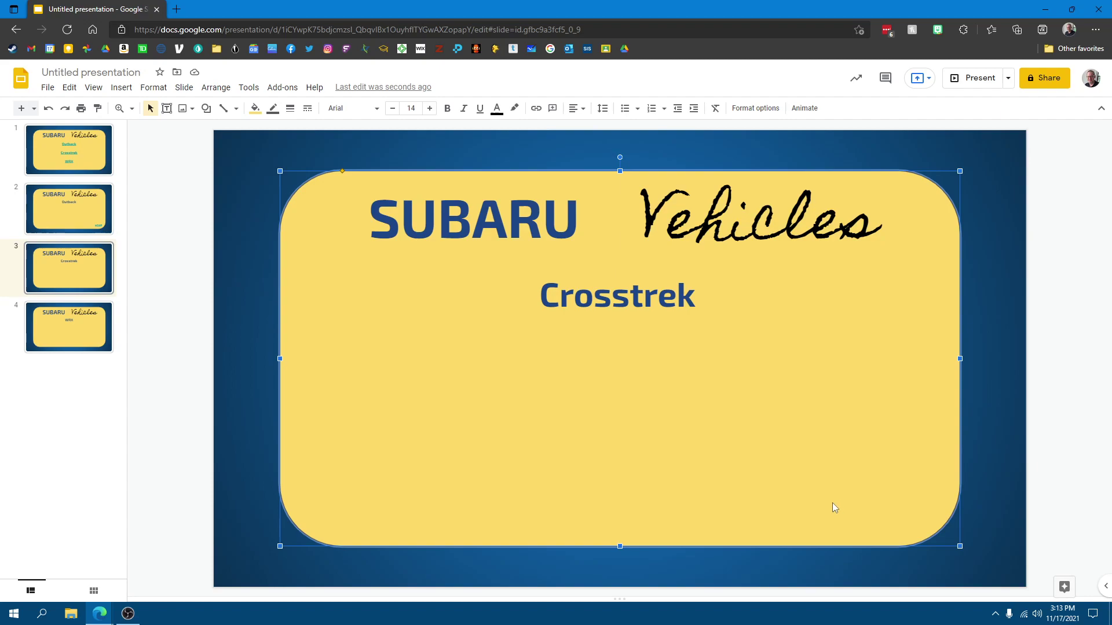
{"action": "right_click", "coordinate": [832, 503]}
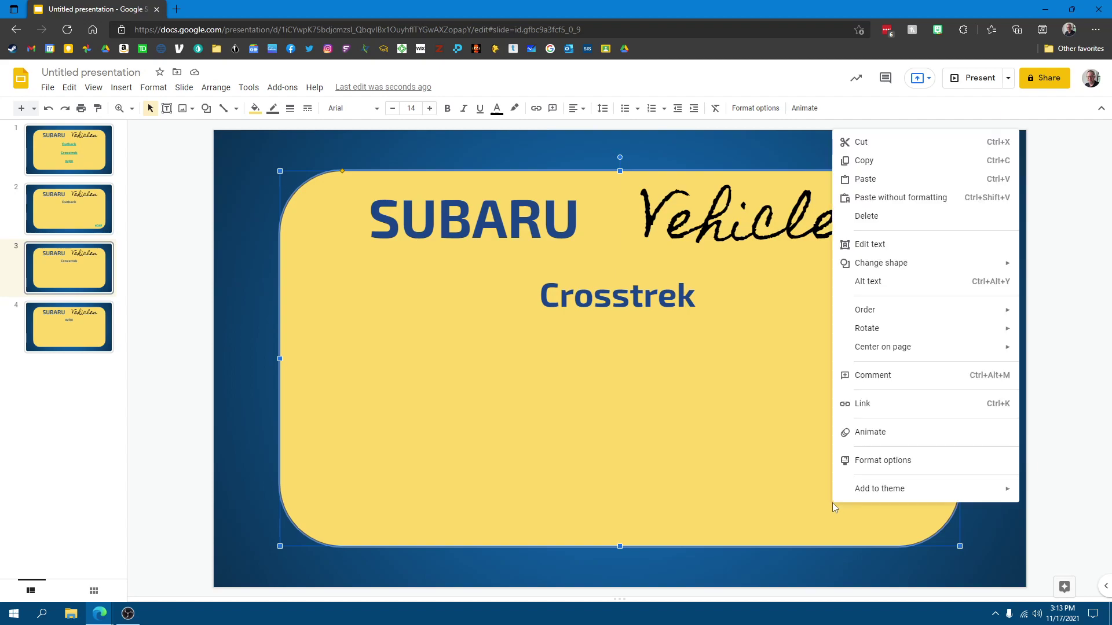
{"action": "left_click", "coordinate": [865, 179]}
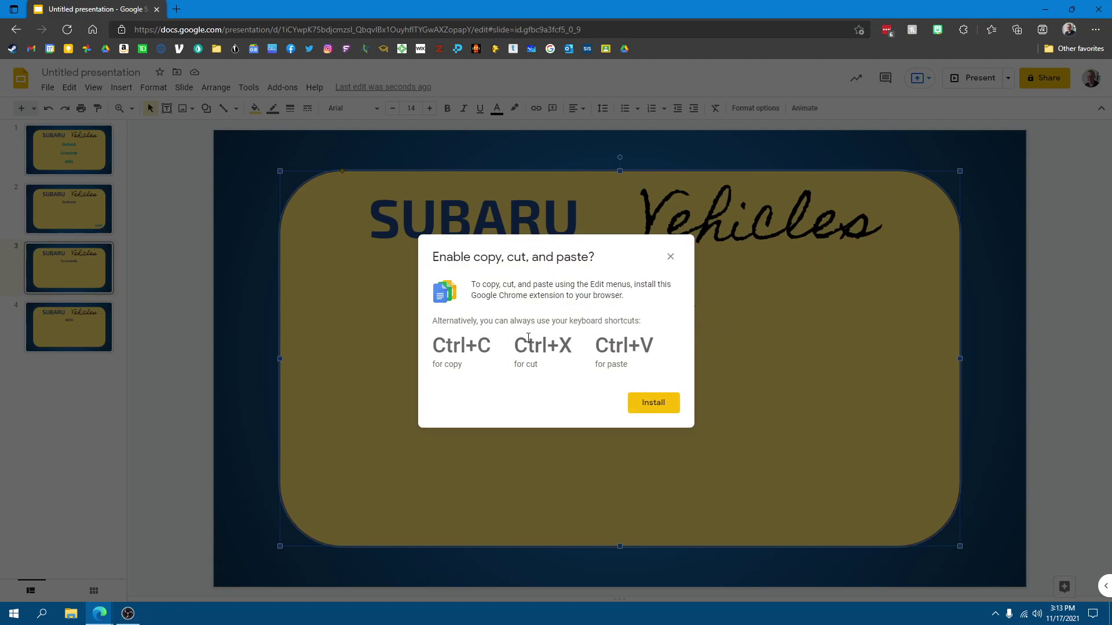
{"action": "left_click", "coordinate": [652, 404]}
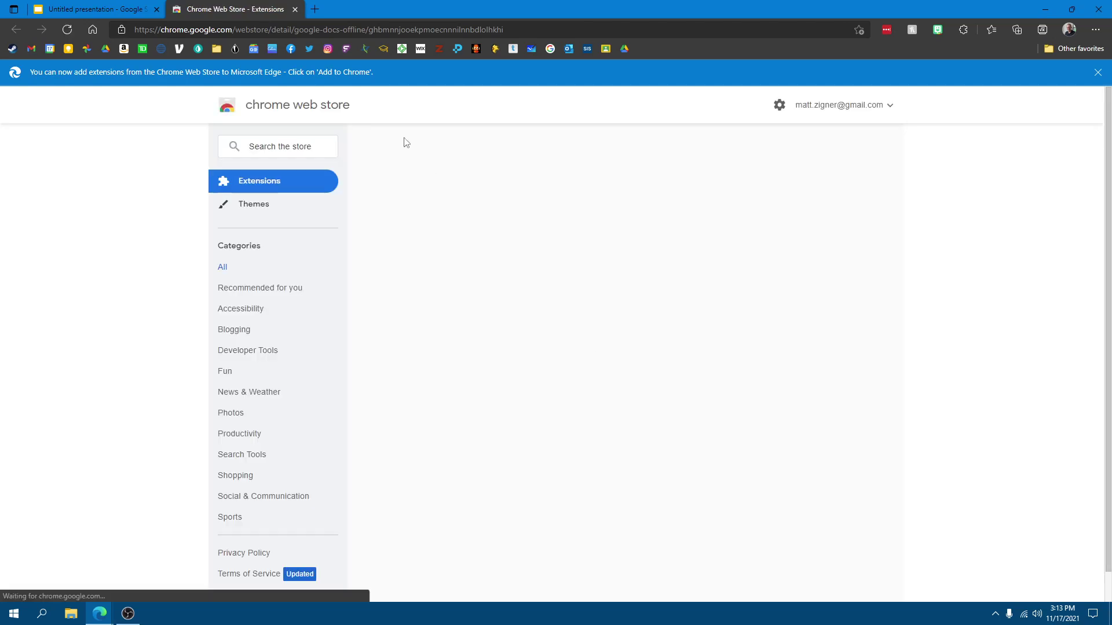
{"action": "left_click", "coordinate": [295, 10]}
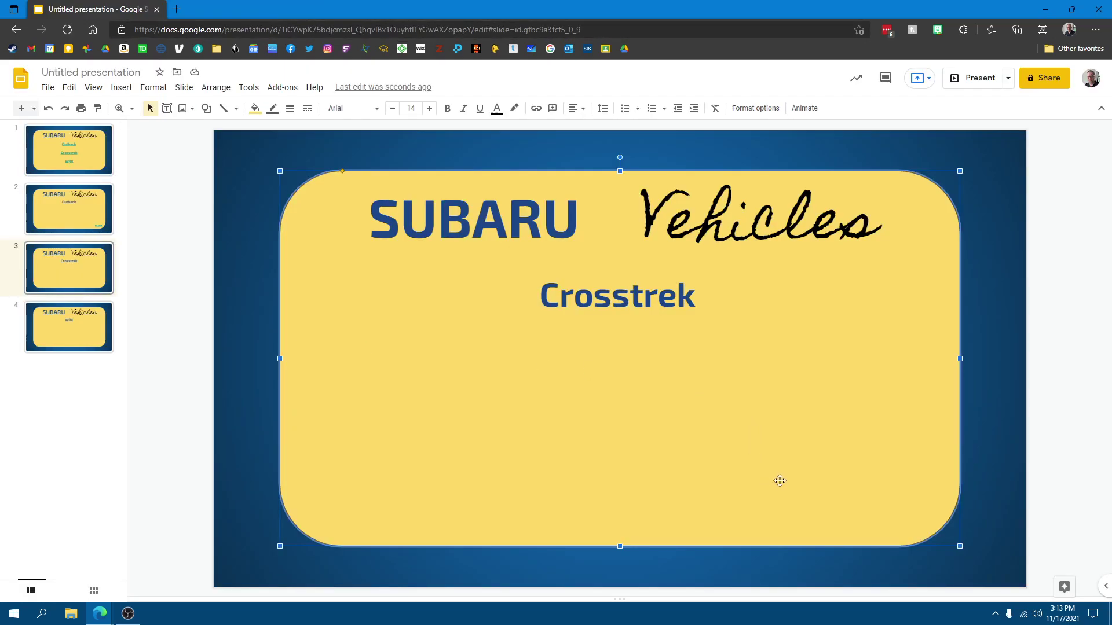
{"action": "key", "text": "ctrl+v"}
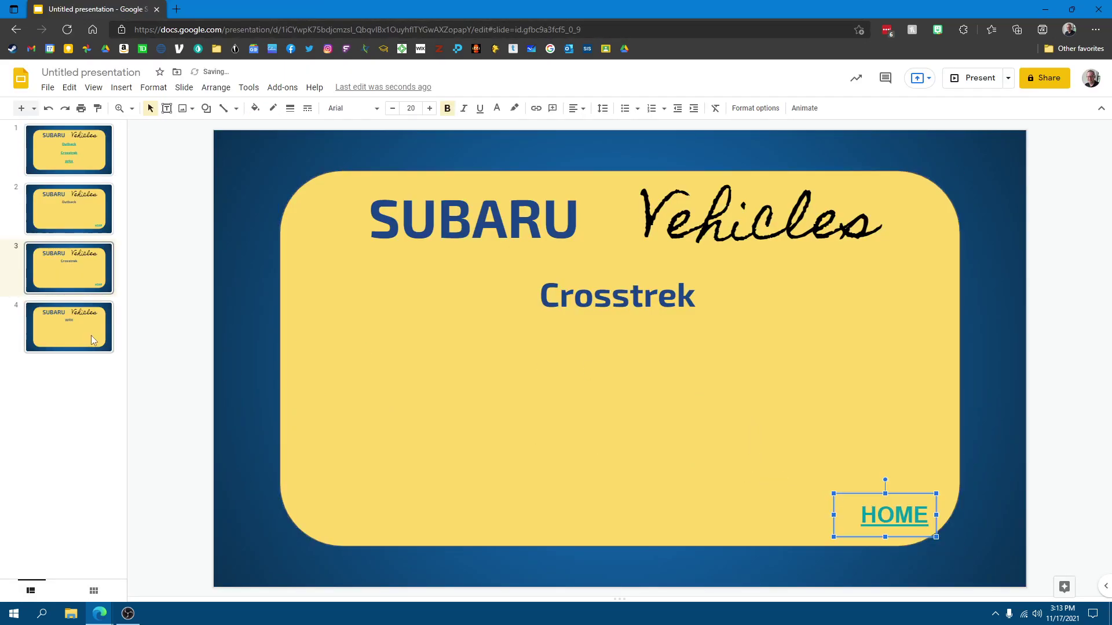
Paste the HOME box onto the WRX slide as well
{"action": "left_click", "coordinate": [74, 334]}
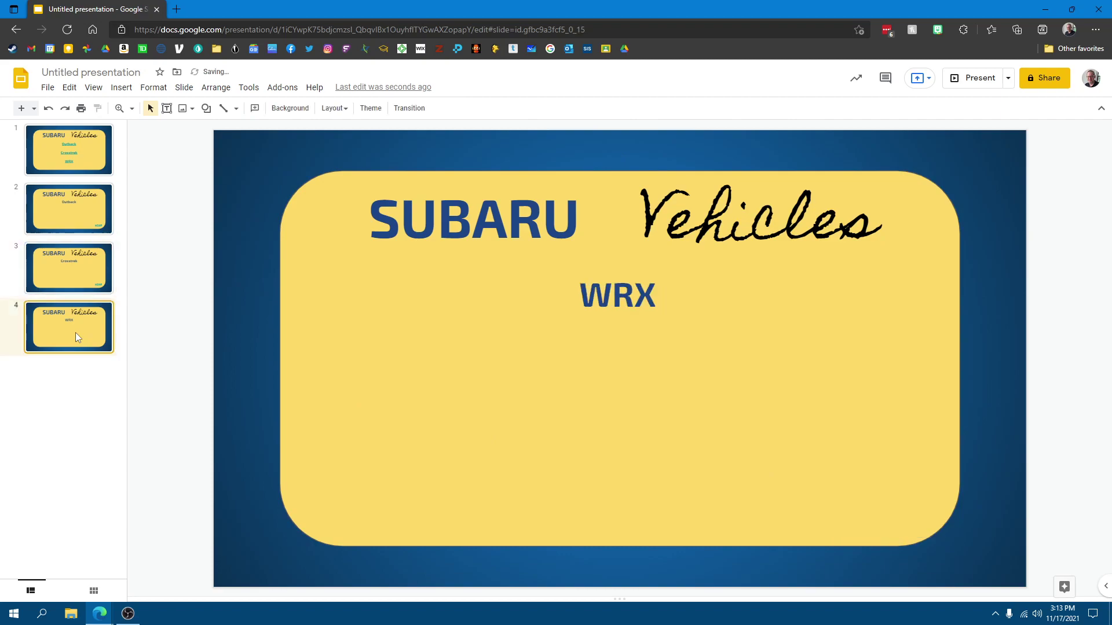
{"action": "left_click", "coordinate": [865, 511]}
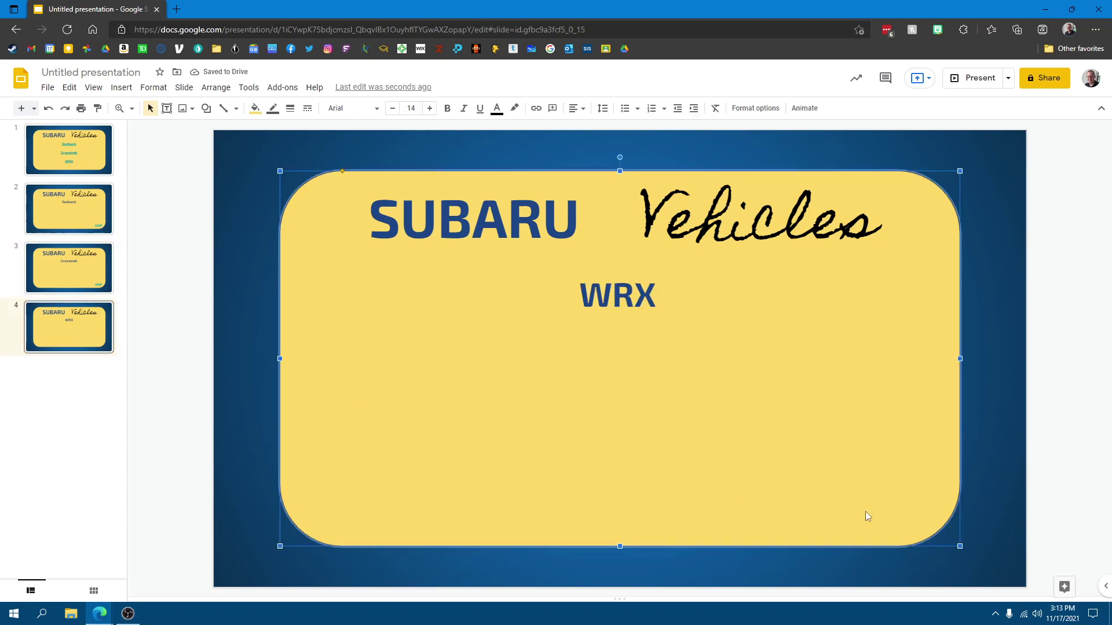
{"action": "key", "text": "ctrl+v"}
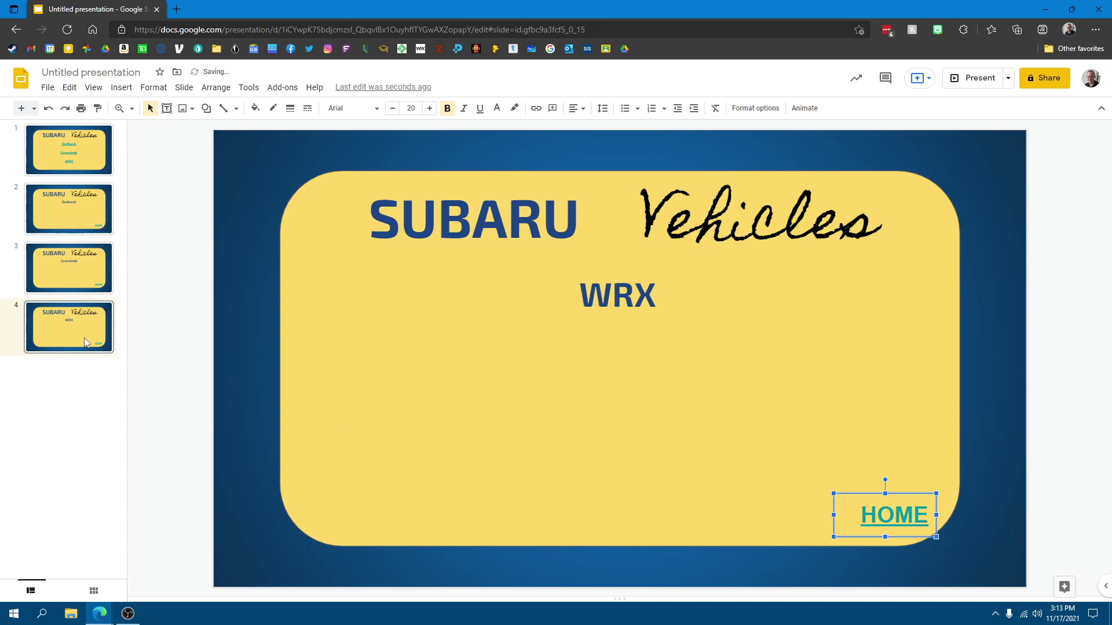
Test the Outback, Crosstrek, WRX and HOME links in the slideshow, then reopen the Outback slide
{"action": "left_click", "coordinate": [981, 82]}
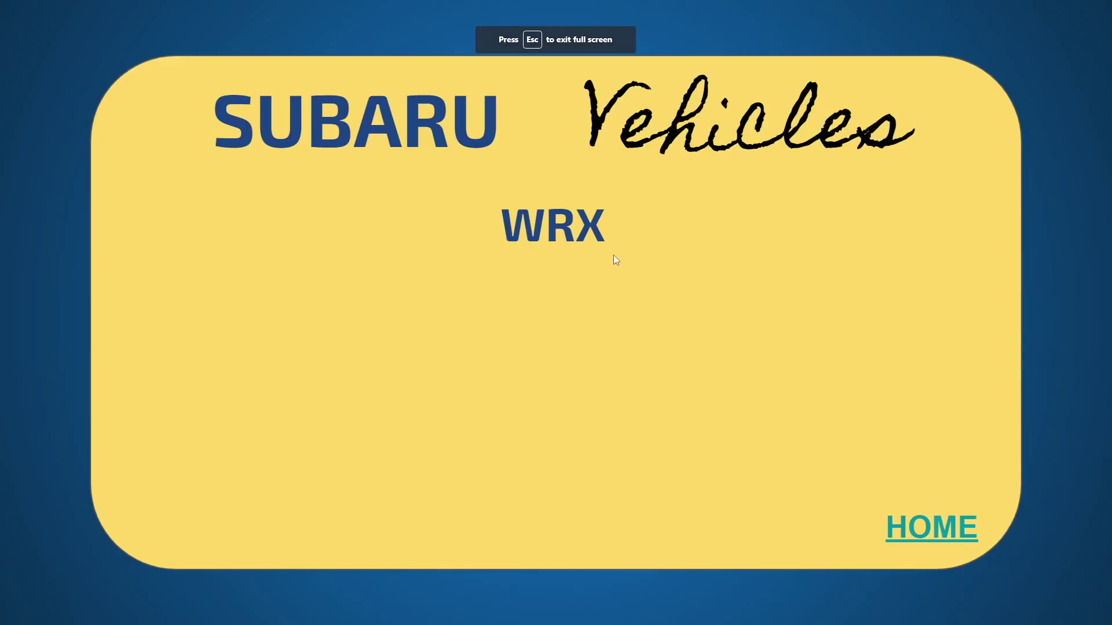
{"action": "left_click", "coordinate": [930, 530]}
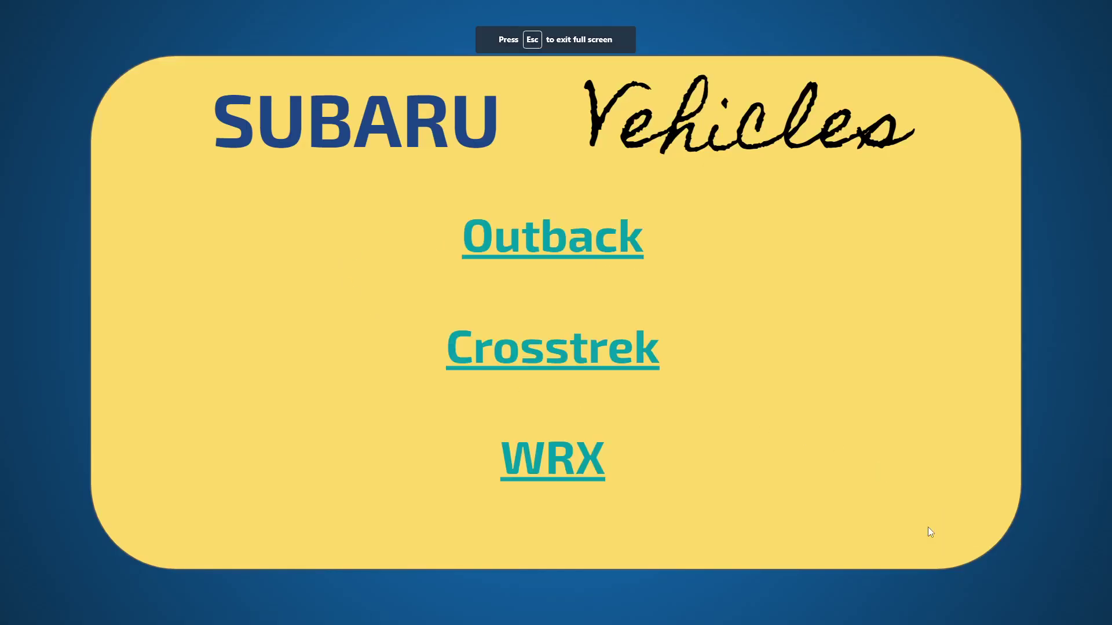
{"action": "left_click", "coordinate": [571, 241]}
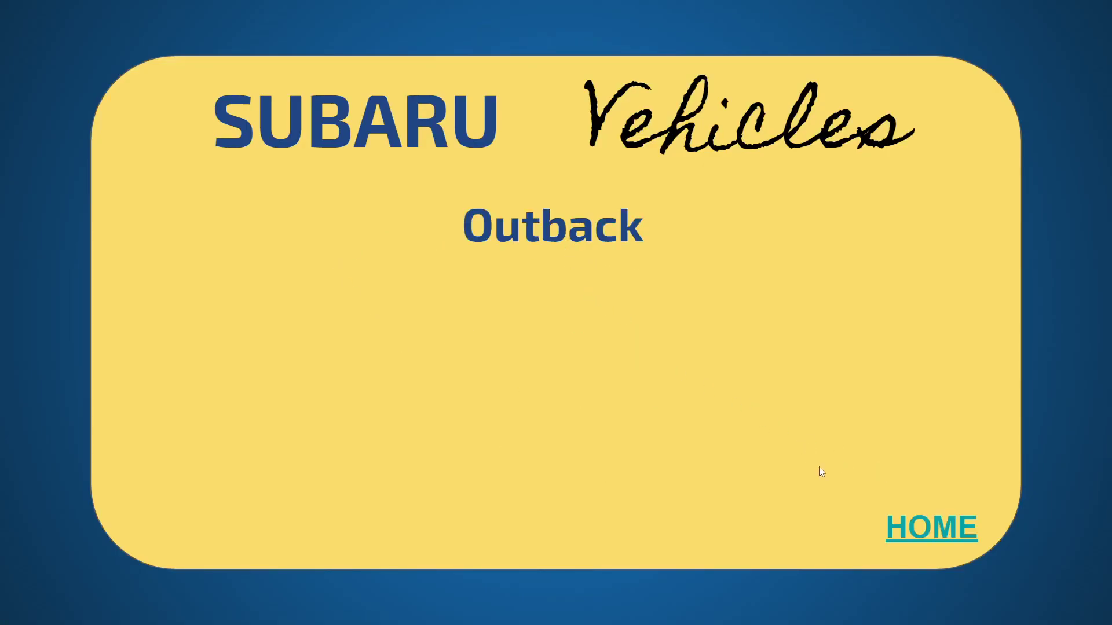
{"action": "left_click", "coordinate": [917, 533]}
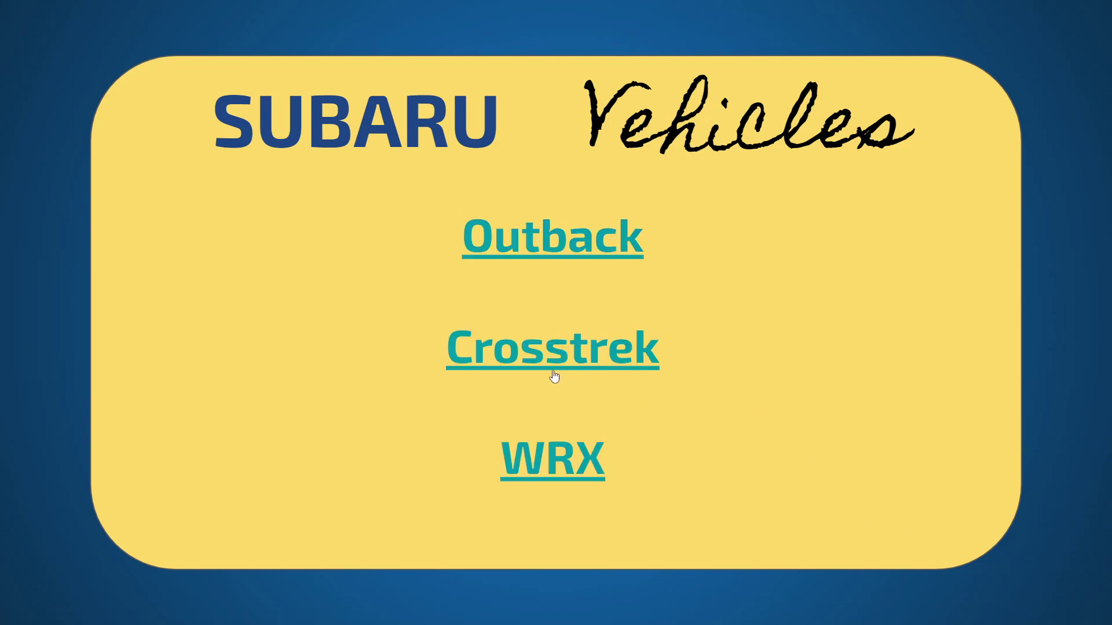
{"action": "left_click", "coordinate": [537, 356]}
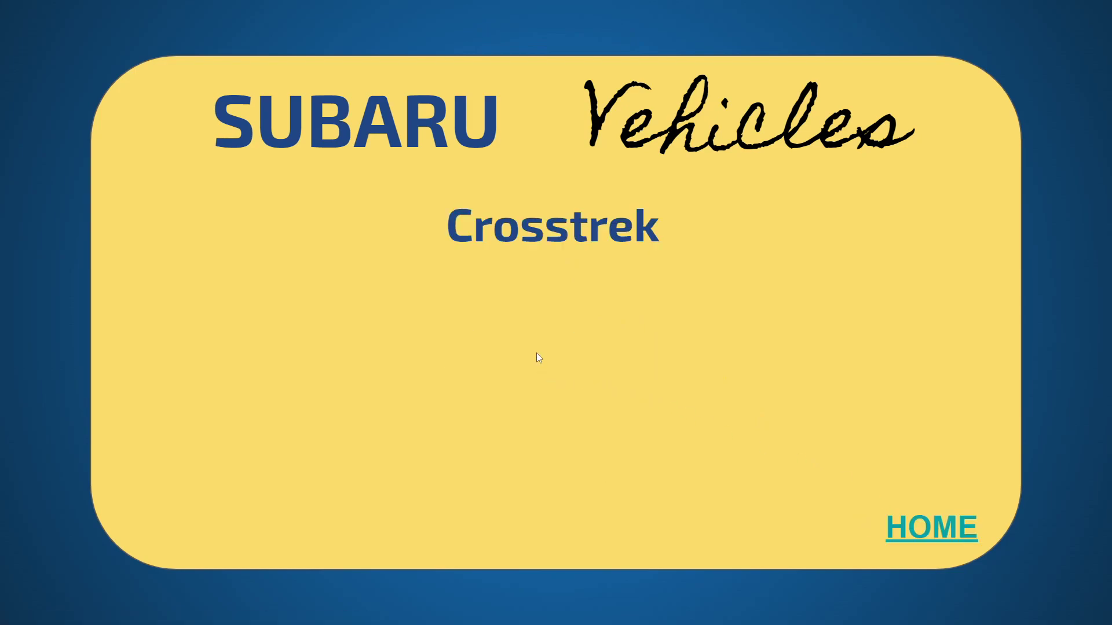
{"action": "left_click", "coordinate": [936, 534]}
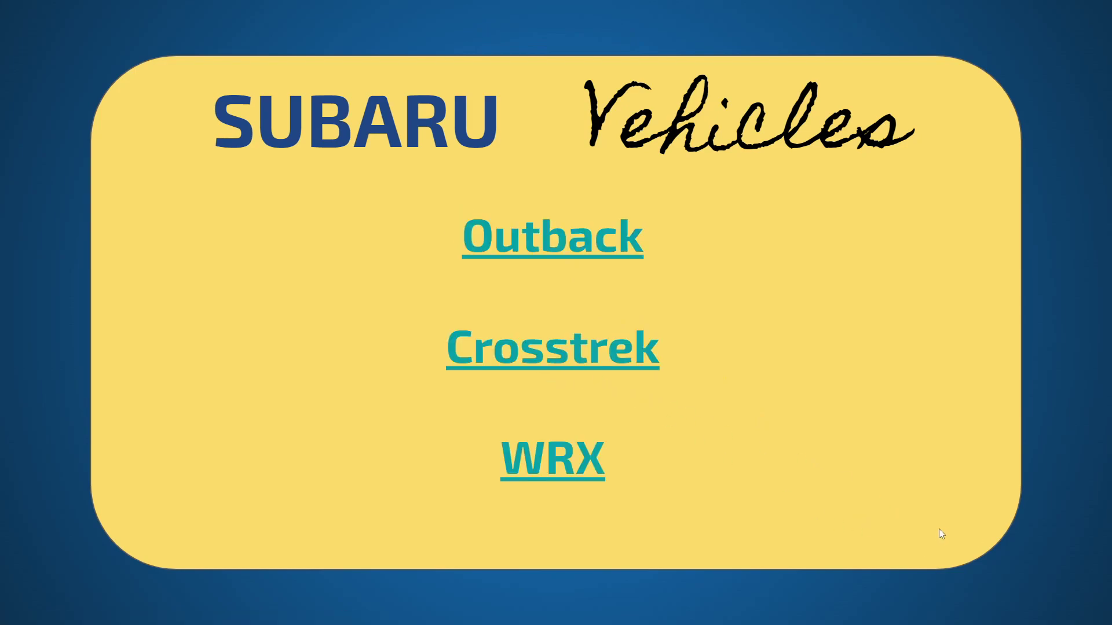
{"action": "left_click", "coordinate": [555, 464]}
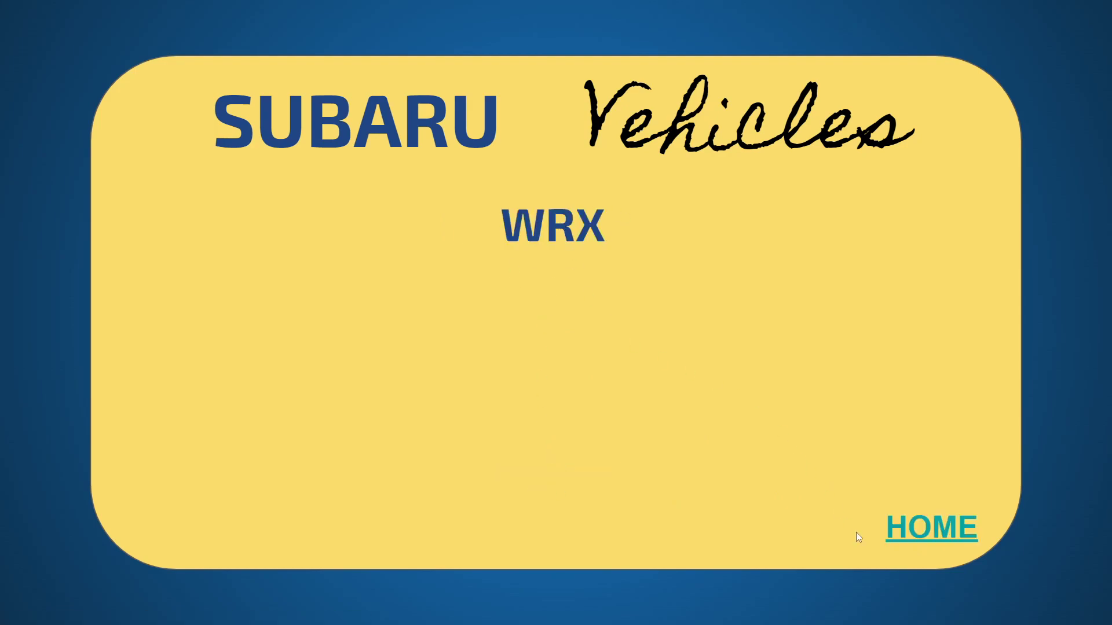
{"action": "left_click", "coordinate": [905, 525]}
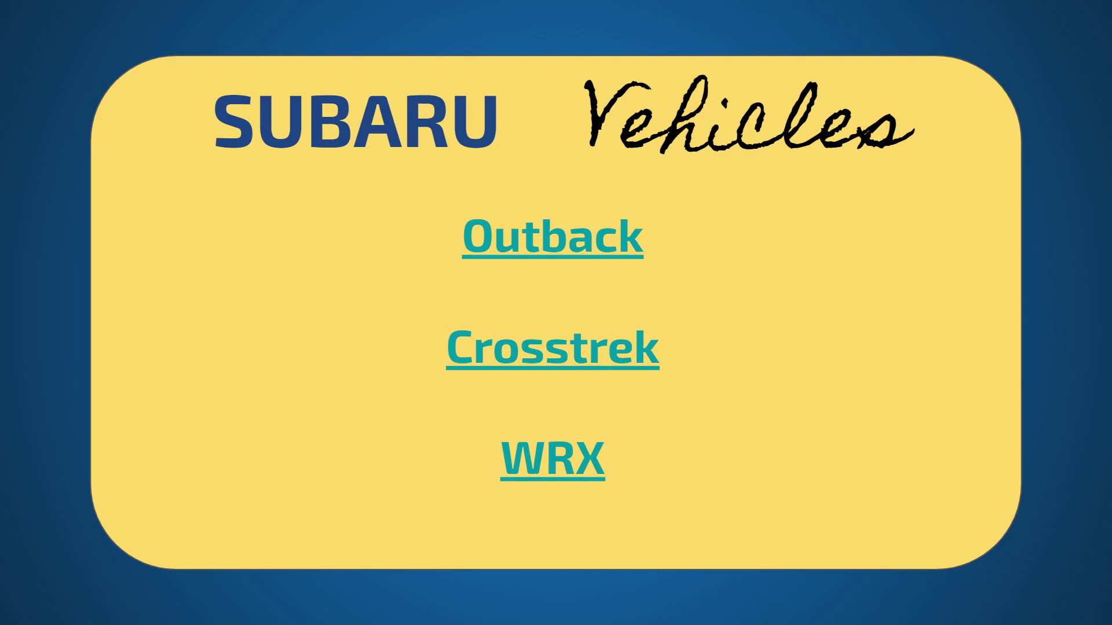
{"action": "key", "text": "Escape"}
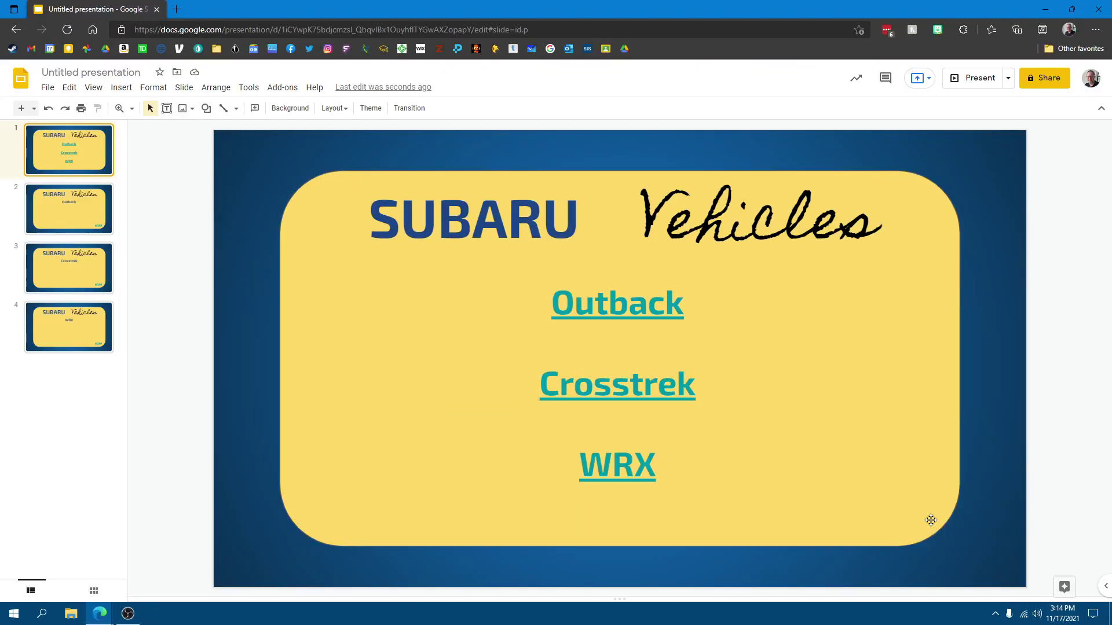
{"action": "left_click", "coordinate": [80, 205]}
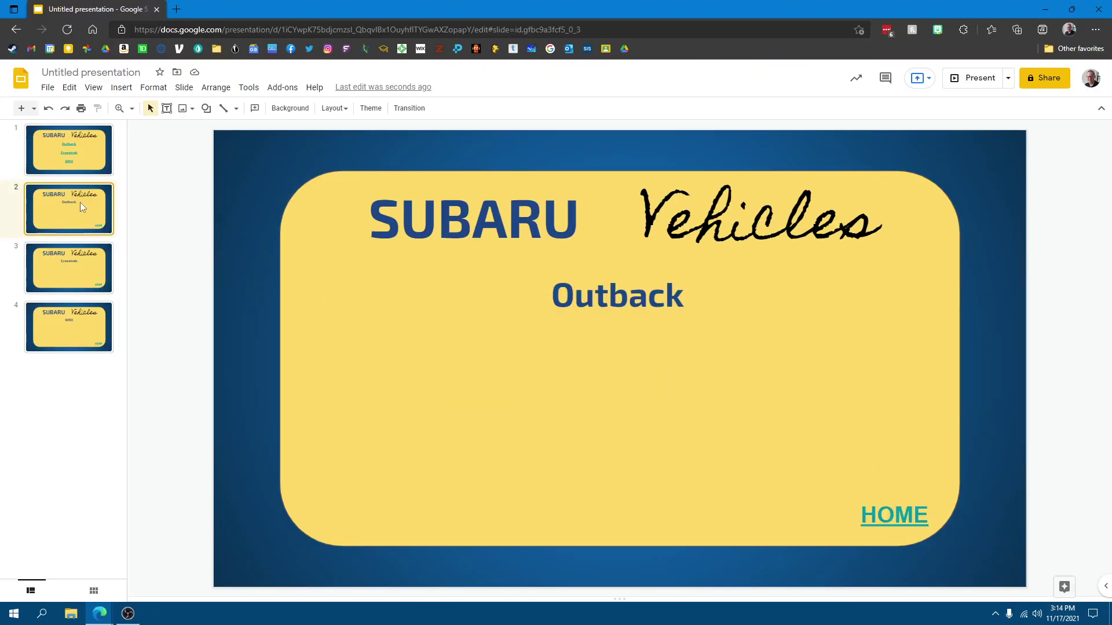
Open subaru.com in a new tab and go to the 2022 Outback page
{"action": "left_click", "coordinate": [177, 10]}
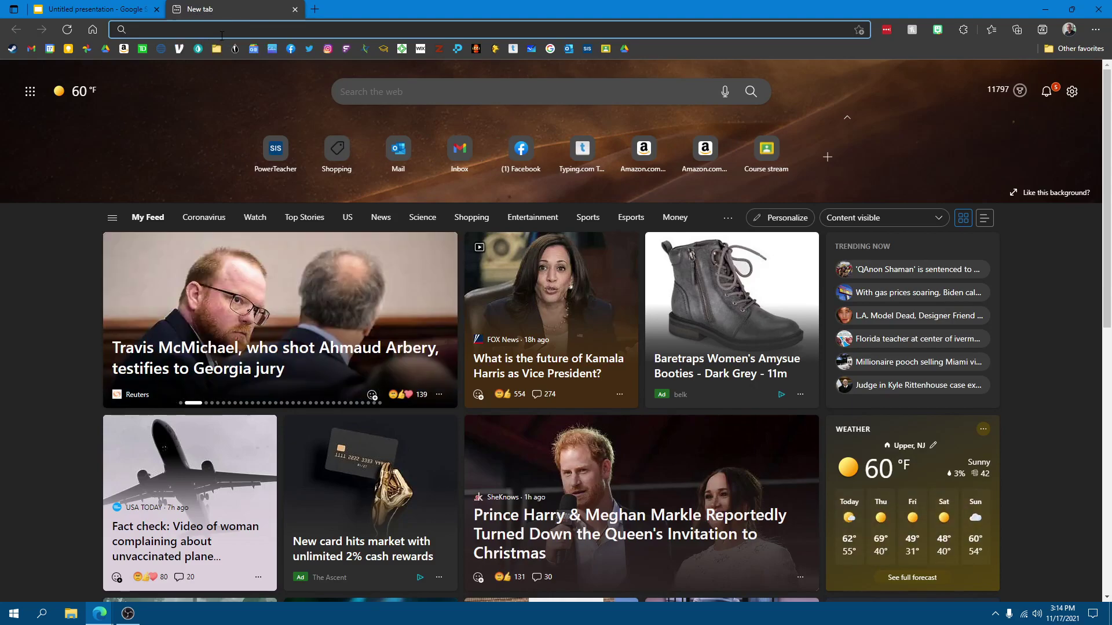
{"action": "type", "text": "subaru.co"}
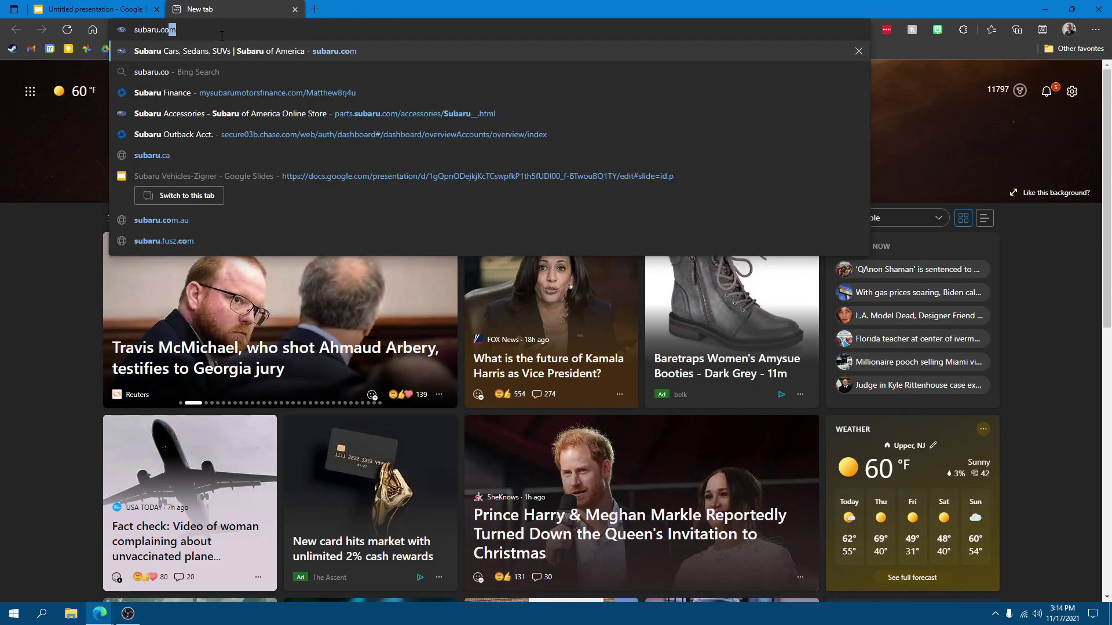
{"action": "key", "text": "Return"}
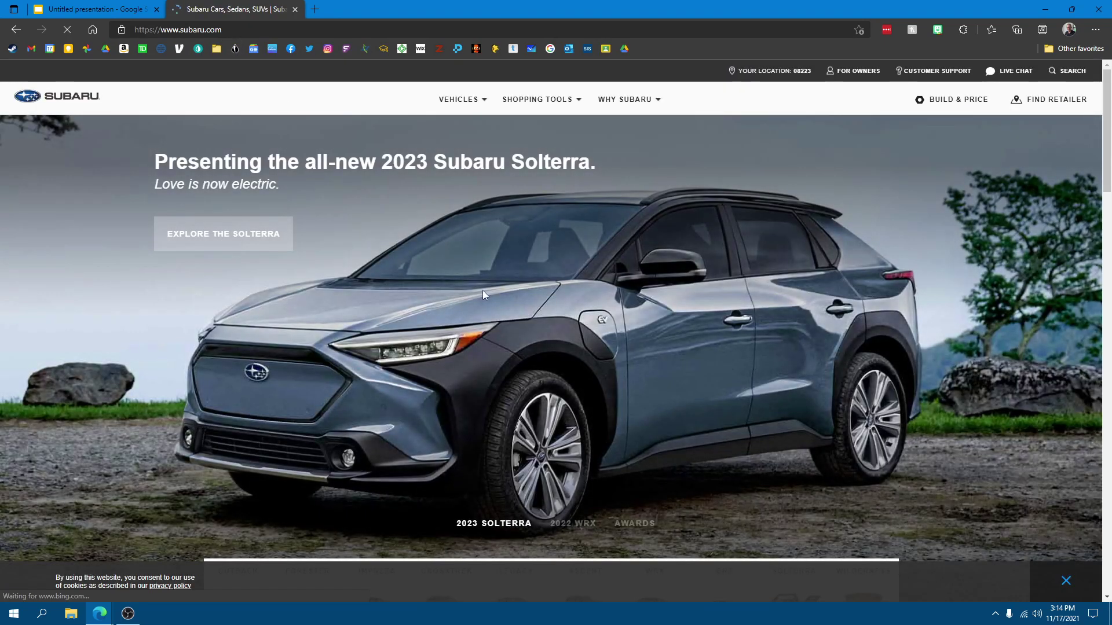
{"action": "left_click", "coordinate": [488, 102]}
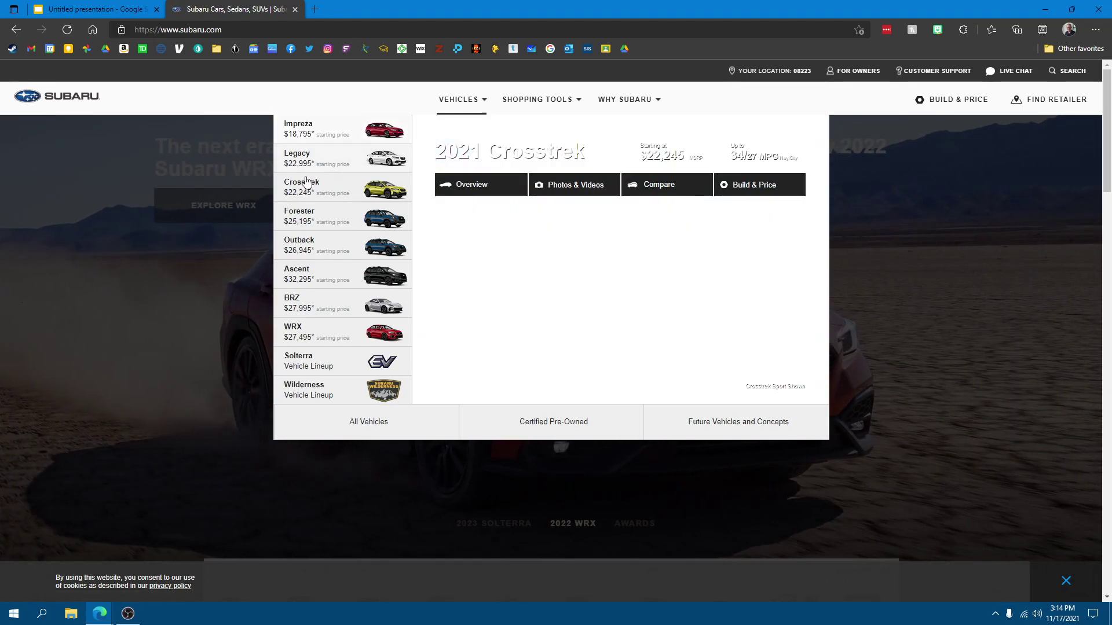
{"action": "left_click", "coordinate": [308, 247]}
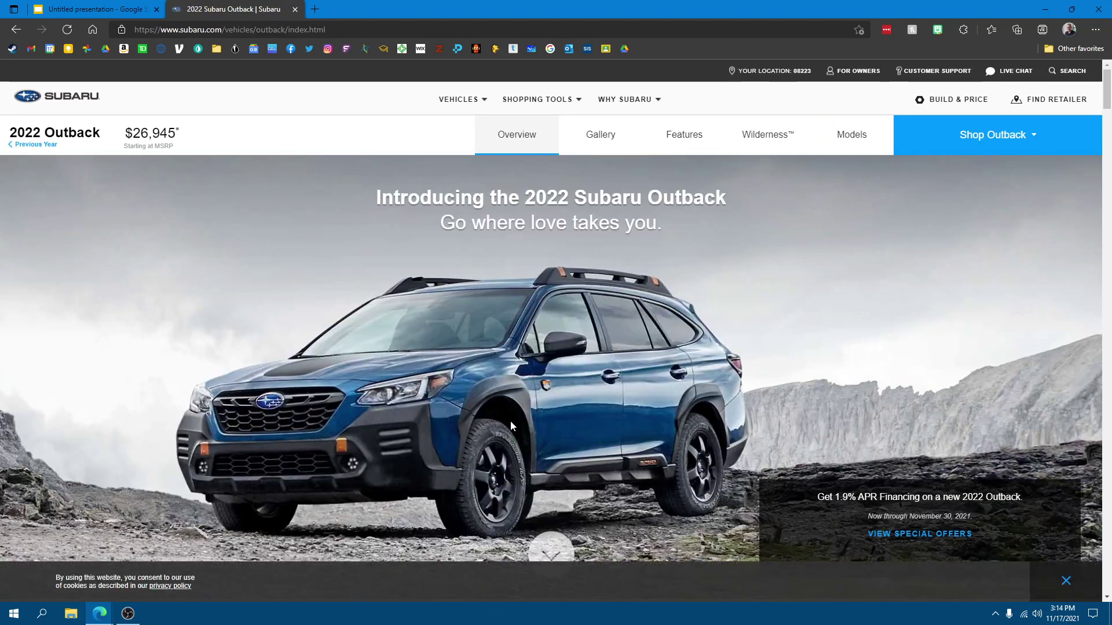
{"action": "right_click", "coordinate": [429, 357]}
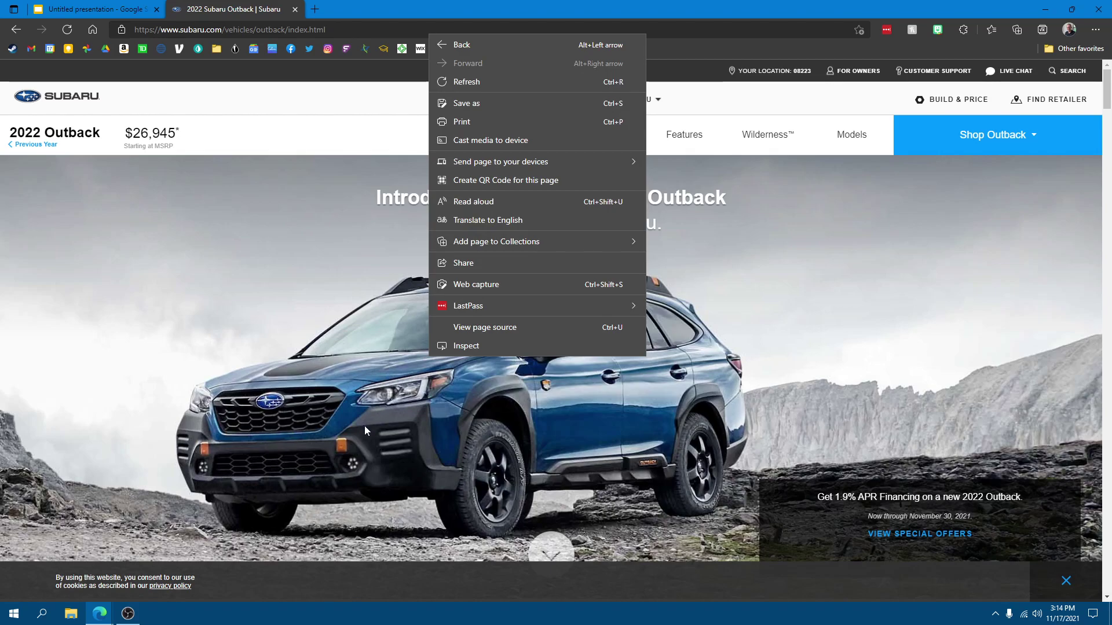
{"action": "scroll", "coordinate": [413, 401], "scroll_direction": "down", "scroll_amount": 8}
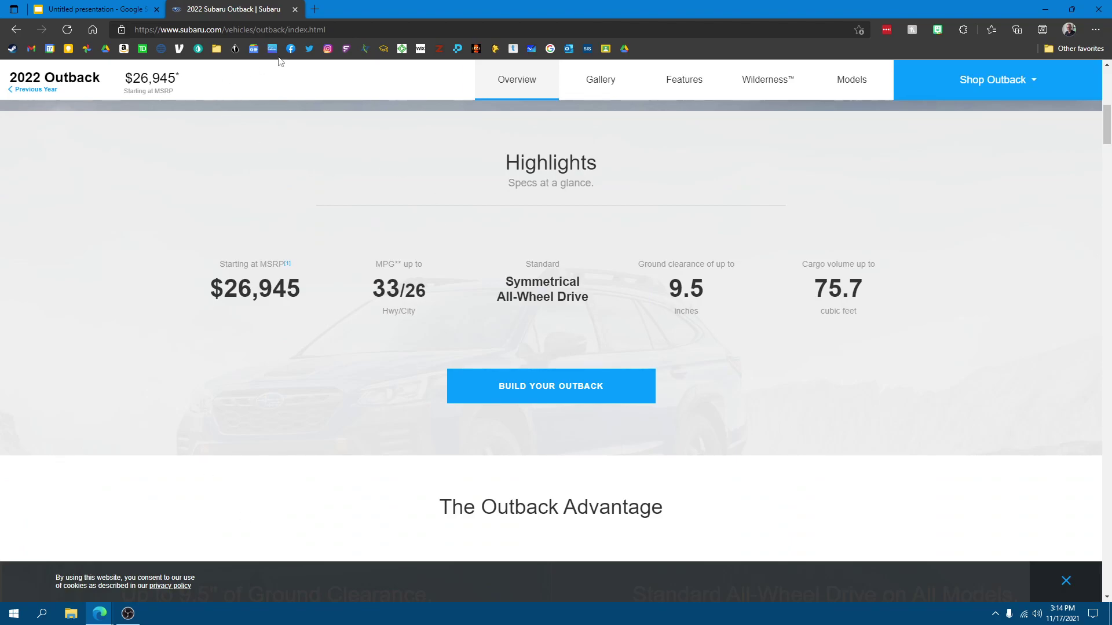
{"action": "scroll", "coordinate": [289, 310], "scroll_direction": "up", "scroll_amount": 8}
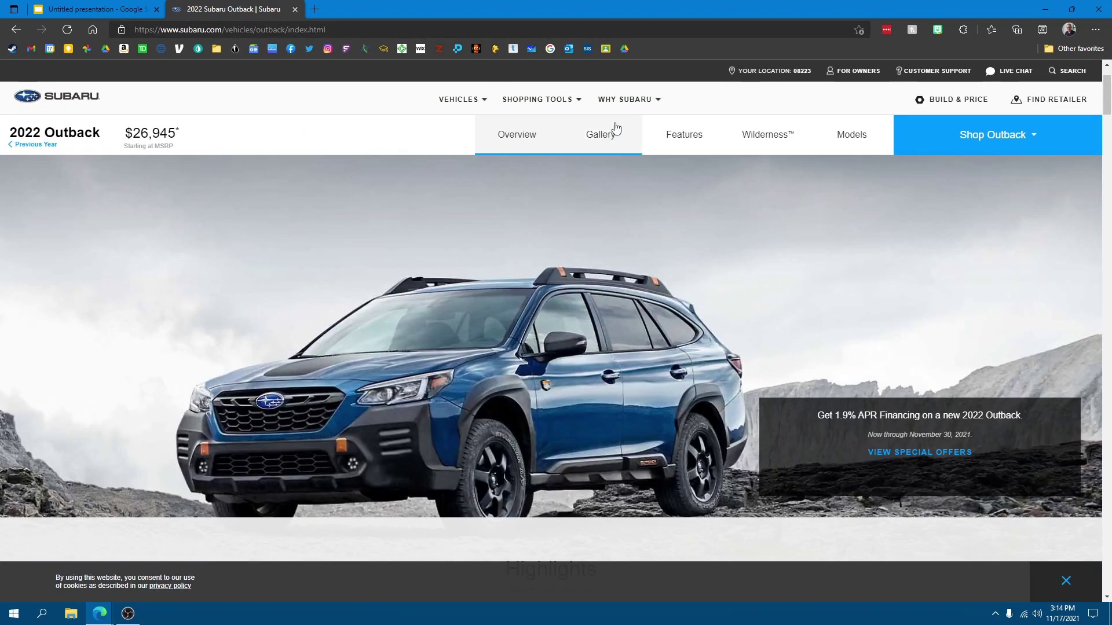
Copy the first exterior photo from the Outback gallery and return to Slides
{"action": "left_click", "coordinate": [599, 137]}
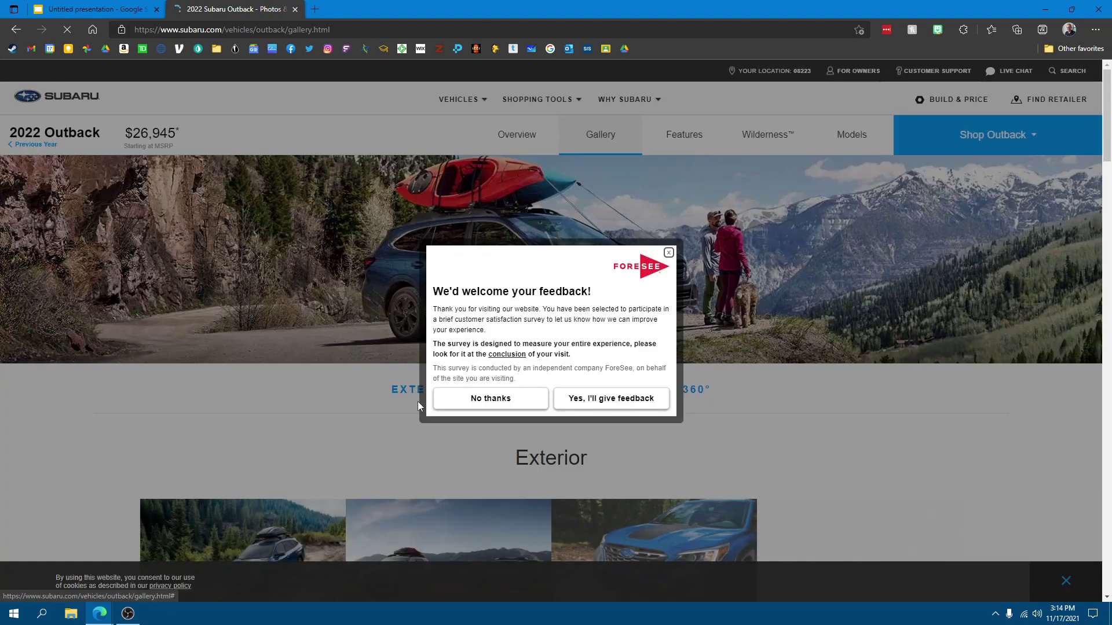
{"action": "left_click", "coordinate": [490, 399]}
{"action": "scroll", "coordinate": [438, 414], "scroll_direction": "down", "scroll_amount": 5}
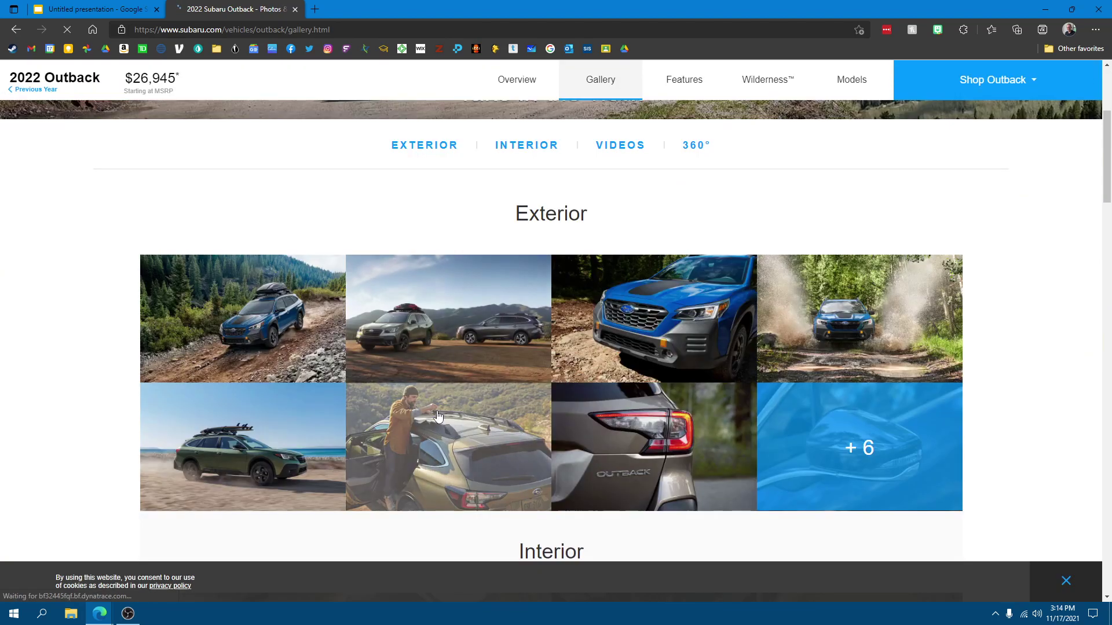
{"action": "left_click", "coordinate": [252, 323]}
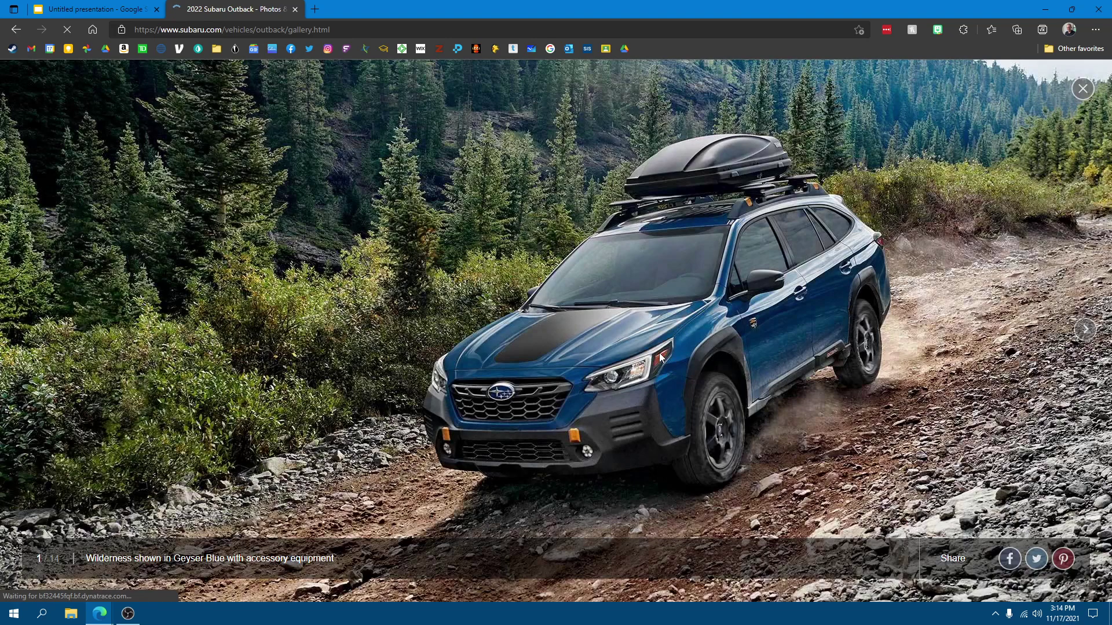
{"action": "right_click", "coordinate": [661, 356]}
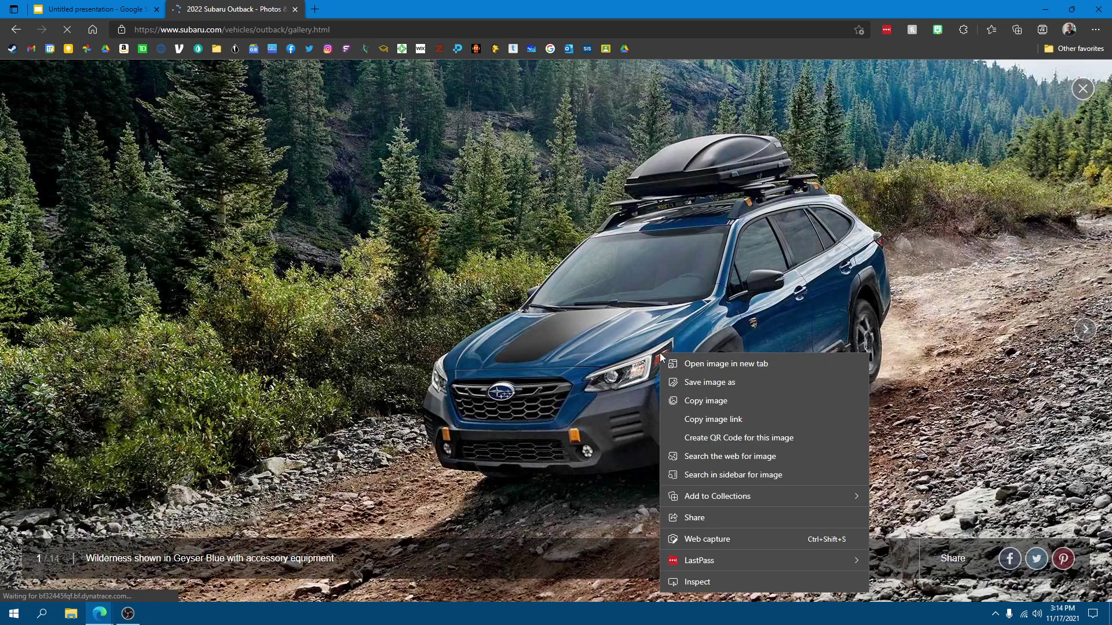
{"action": "left_click", "coordinate": [710, 405]}
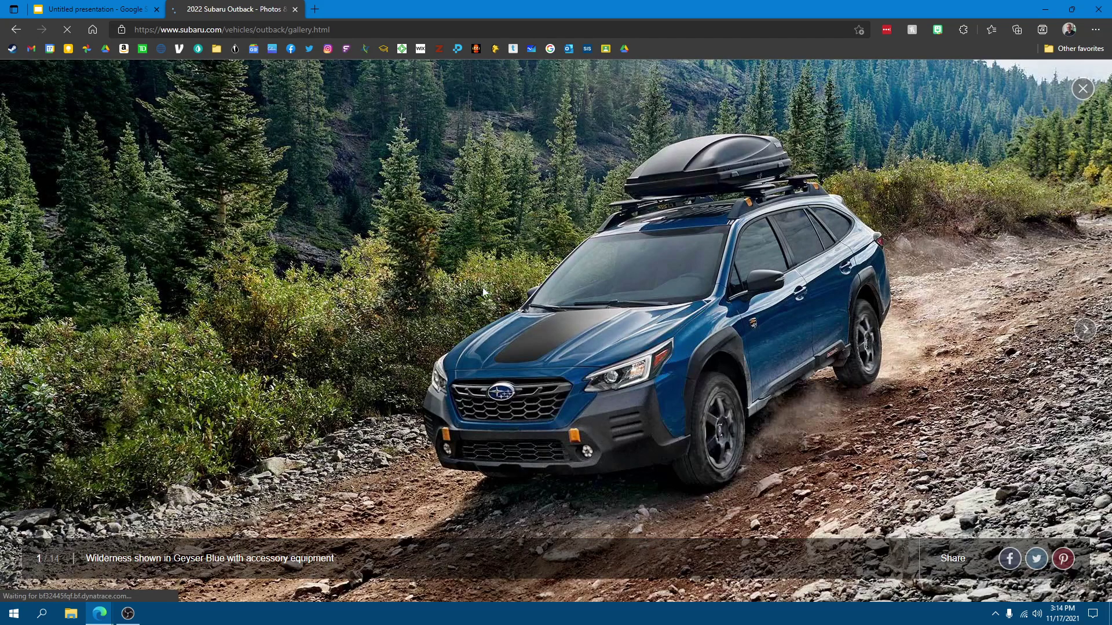
{"action": "left_click", "coordinate": [71, 9]}
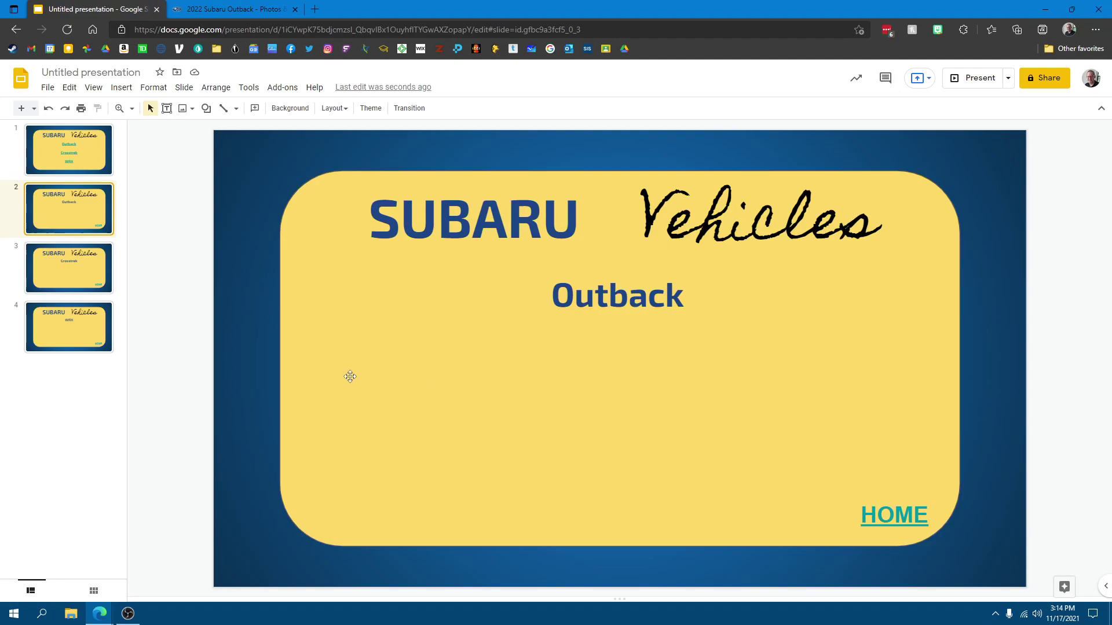
Paste the Outback photo onto the slide and shrink it toward the left side
{"action": "left_click", "coordinate": [350, 377]}
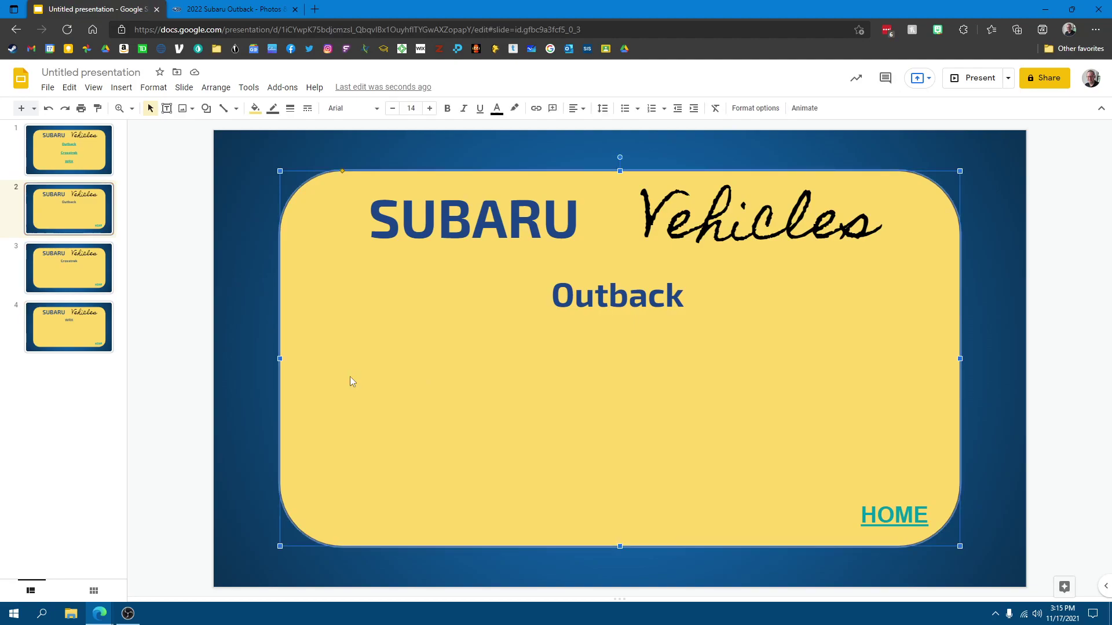
{"action": "key", "text": "ctrl+v"}
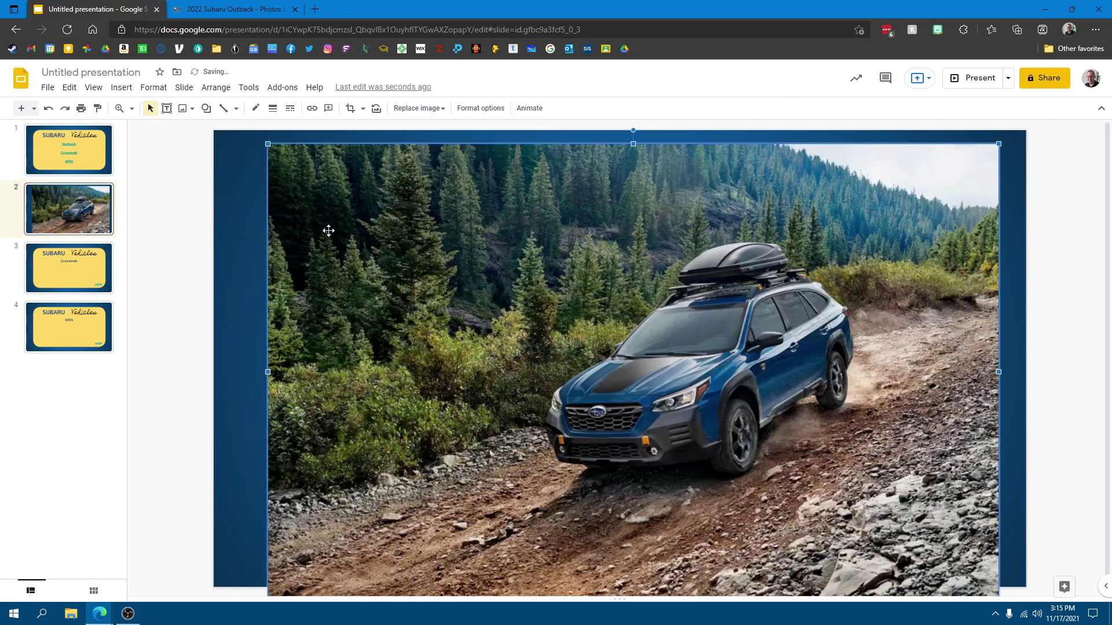
{"action": "left_click_drag", "start_coordinate": [268, 144], "coordinate": [611, 358]}
{"action": "left_click_drag", "start_coordinate": [750, 465], "coordinate": [494, 376]}
{"action": "left_click_drag", "start_coordinate": [357, 269], "coordinate": [485, 350]}
{"action": "left_click_drag", "start_coordinate": [618, 426], "coordinate": [430, 409]}
Crop the photo's top, left, right and bottom edges and set it beside the Outback title
{"action": "double_click", "coordinate": [392, 377]}
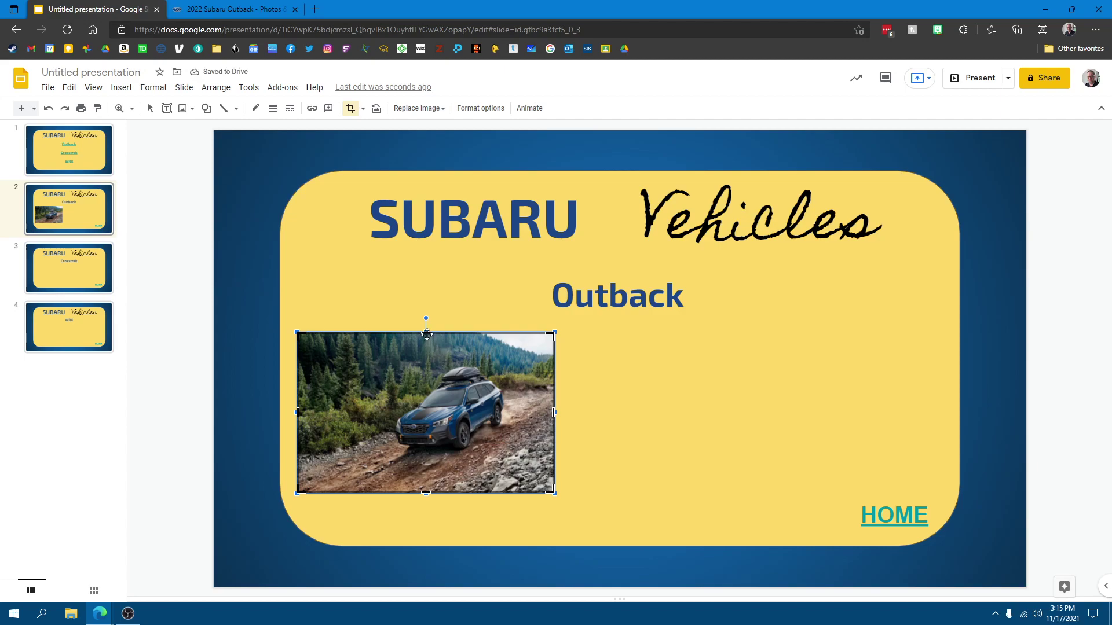
{"action": "left_click_drag", "start_coordinate": [426, 334], "coordinate": [426, 358]}
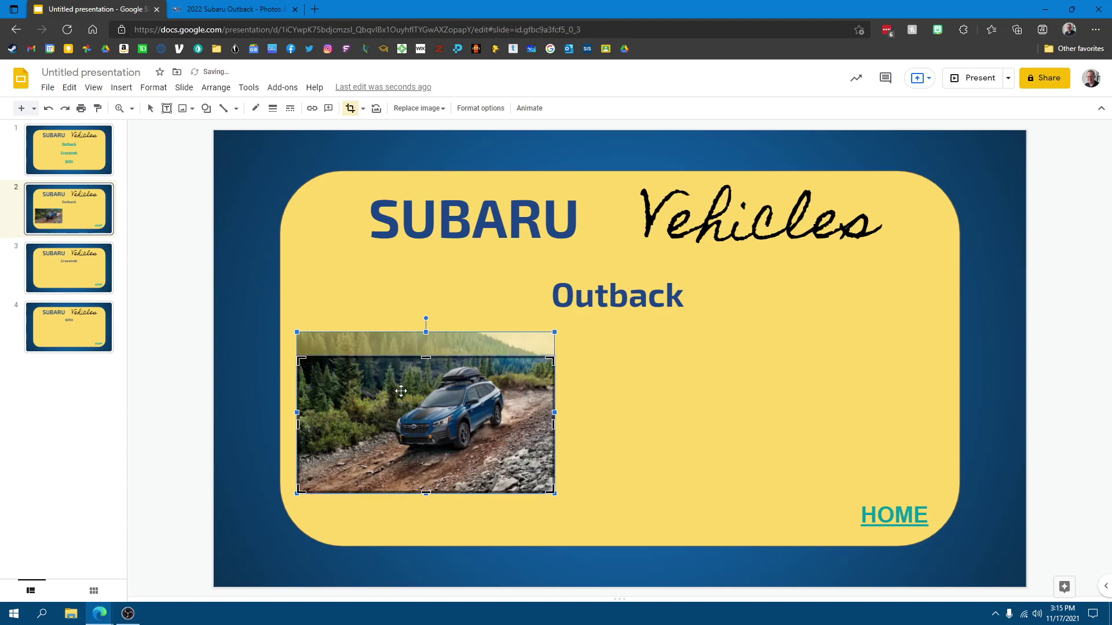
{"action": "left_click_drag", "start_coordinate": [297, 423], "coordinate": [369, 443]}
{"action": "left_click_drag", "start_coordinate": [551, 425], "coordinate": [522, 426]}
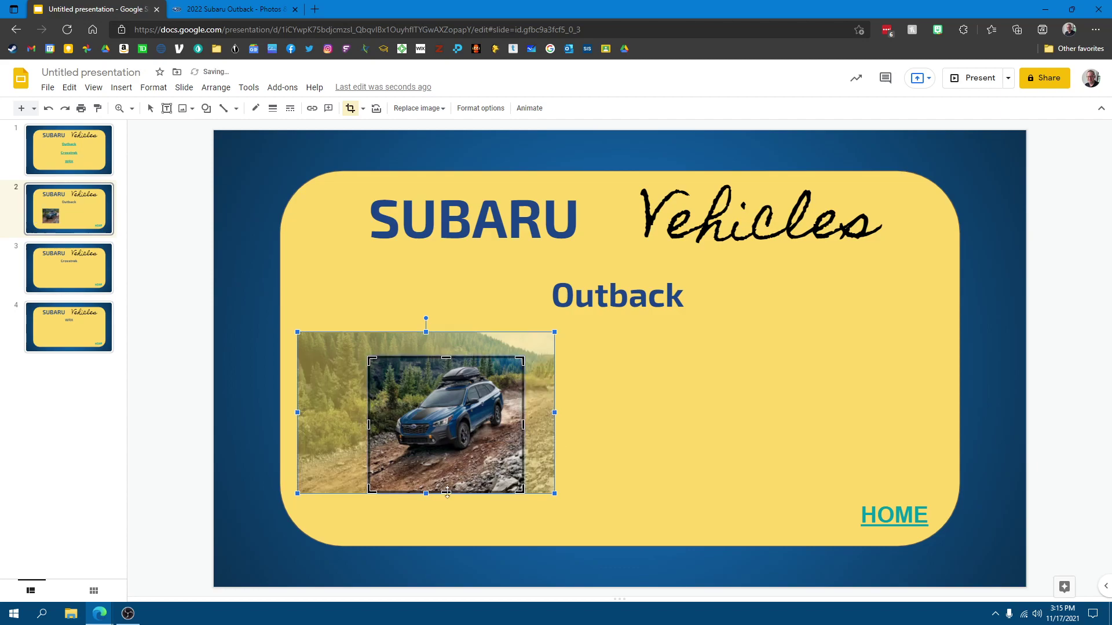
{"action": "left_click_drag", "start_coordinate": [446, 493], "coordinate": [447, 463]}
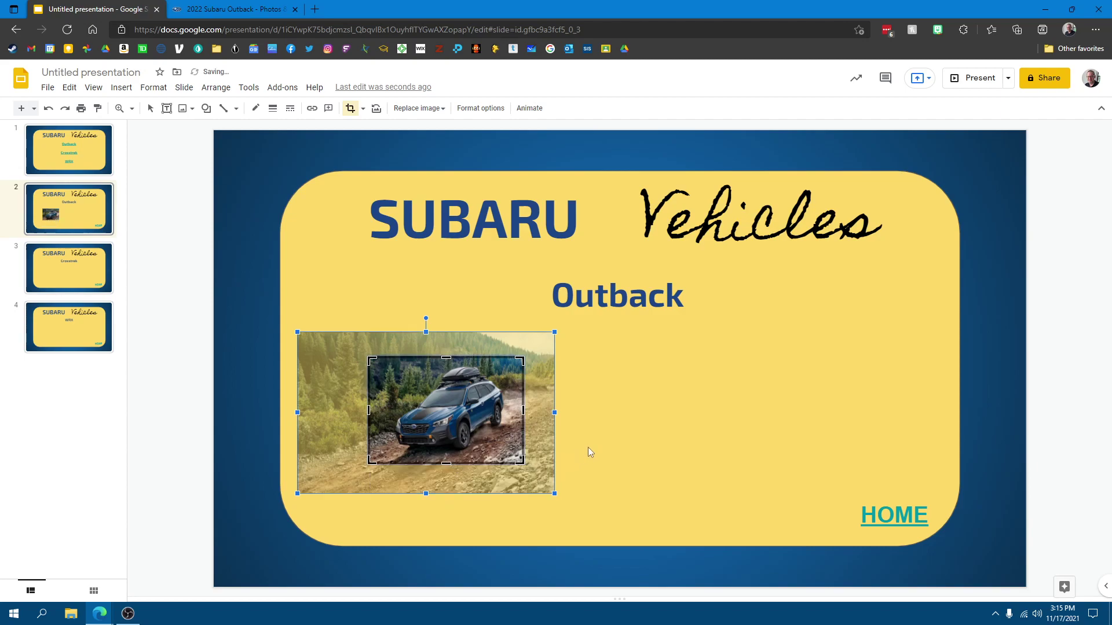
{"action": "key", "text": "Return"}
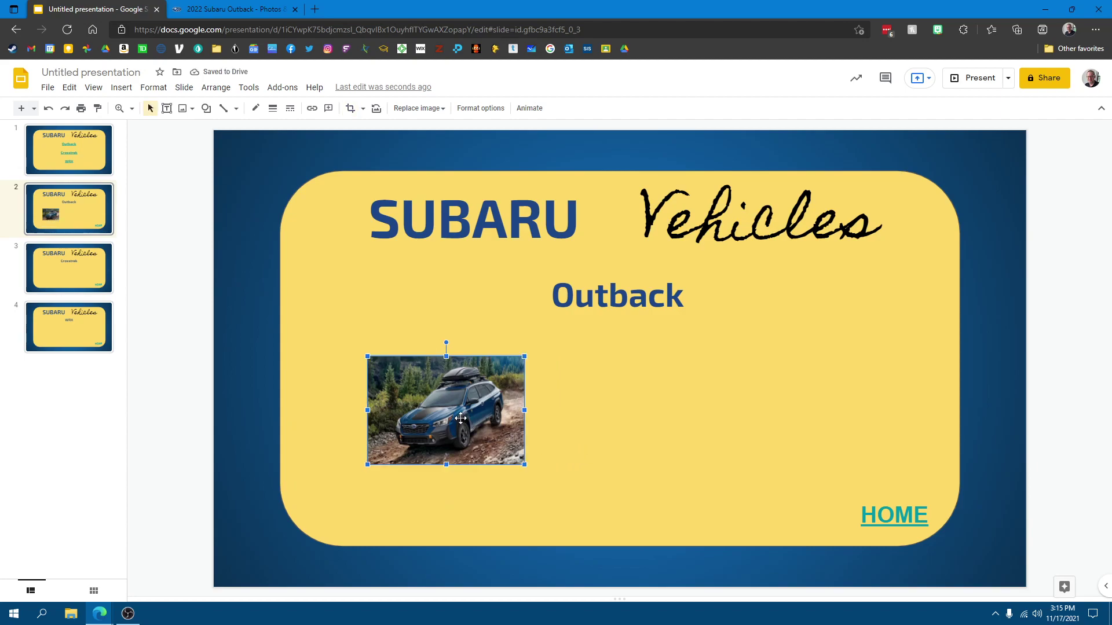
{"action": "left_click_drag", "start_coordinate": [460, 419], "coordinate": [399, 311]}
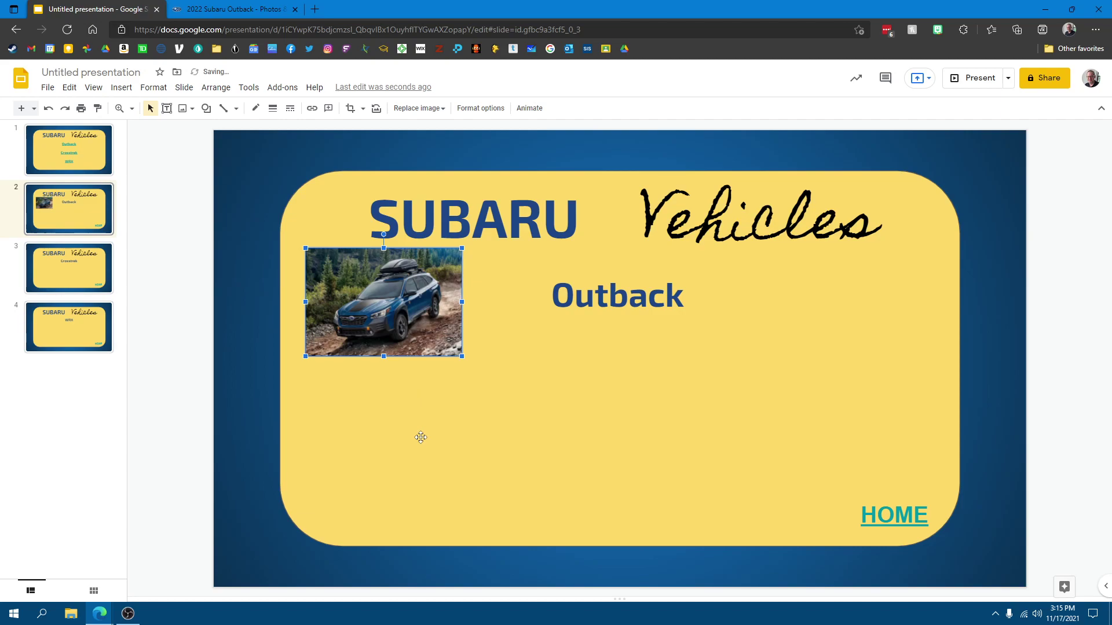
{"action": "left_click", "coordinate": [471, 442]}
Return to the Outback overview page and scroll to the Engineered to Go Anywhere section
{"action": "left_click", "coordinate": [231, 8]}
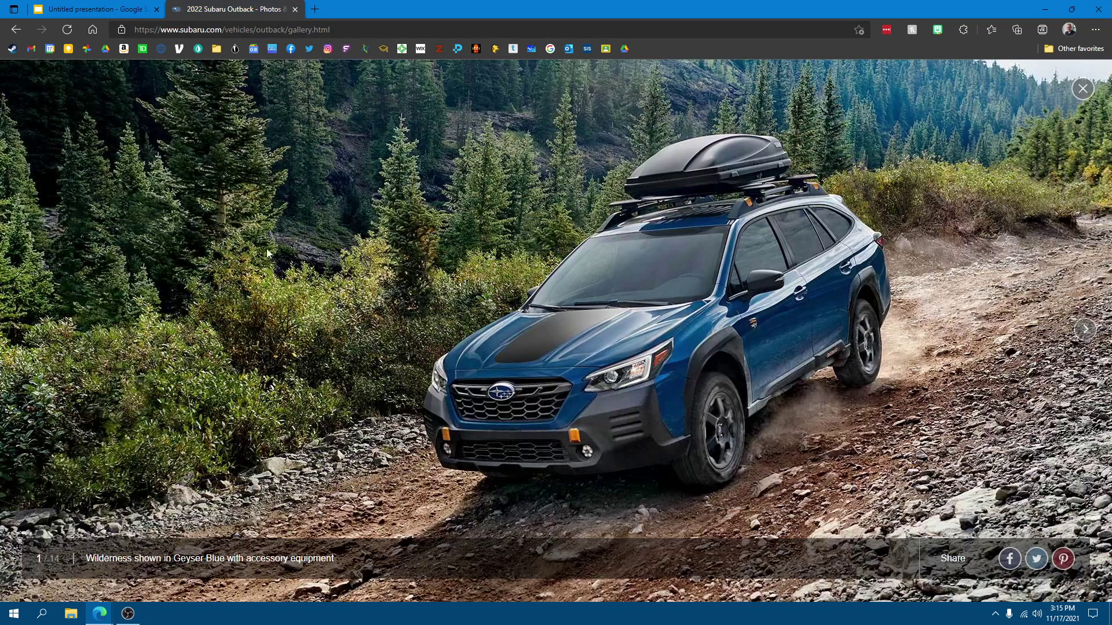
{"action": "key", "text": "alt+Left"}
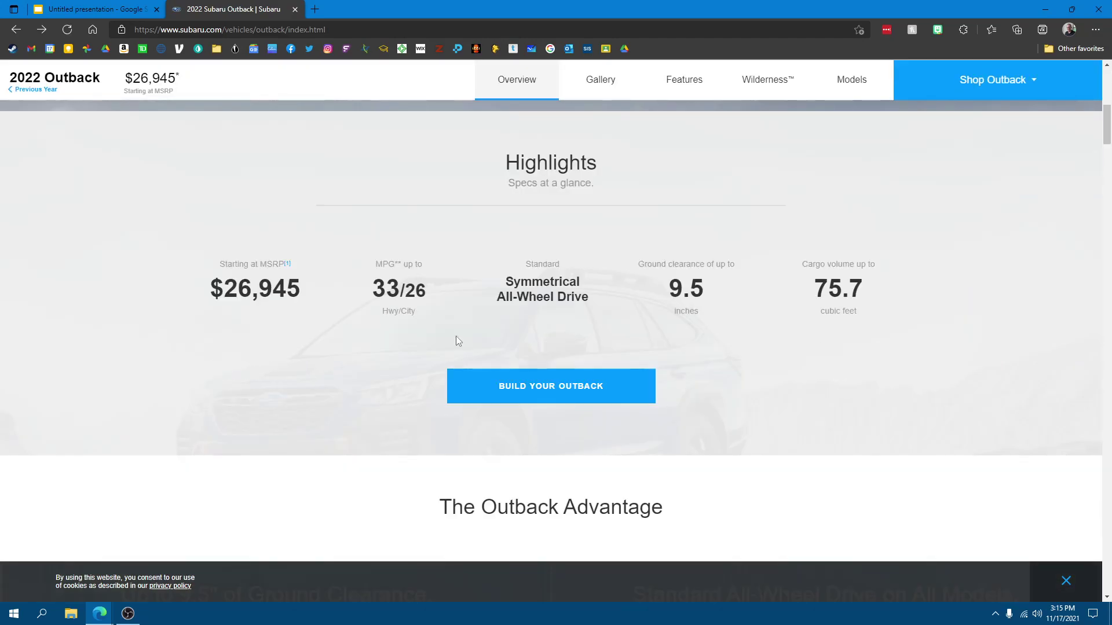
{"action": "right_click", "coordinate": [282, 280]}
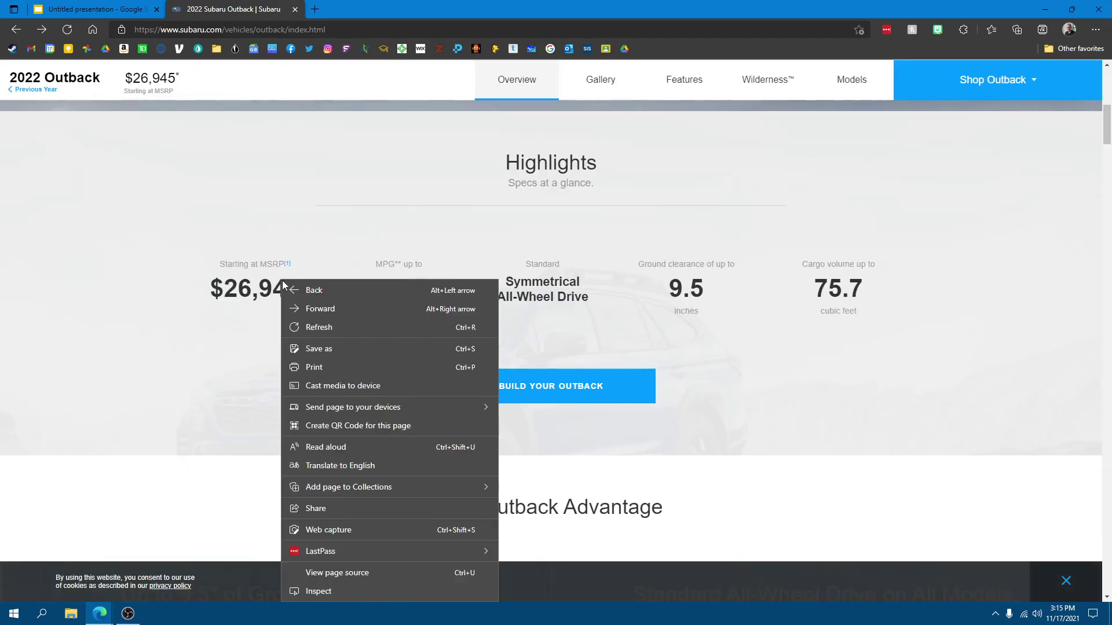
{"action": "left_click", "coordinate": [225, 355]}
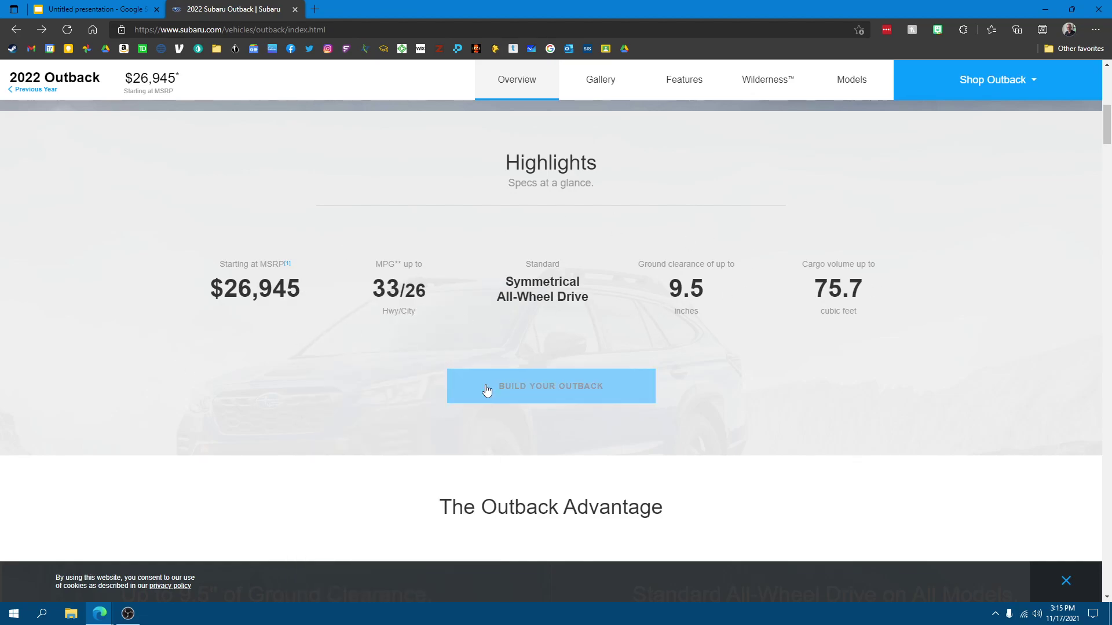
{"action": "scroll", "coordinate": [486, 385], "scroll_direction": "down", "scroll_amount": 8}
{"action": "scroll", "coordinate": [487, 385], "scroll_direction": "down", "scroll_amount": 20}
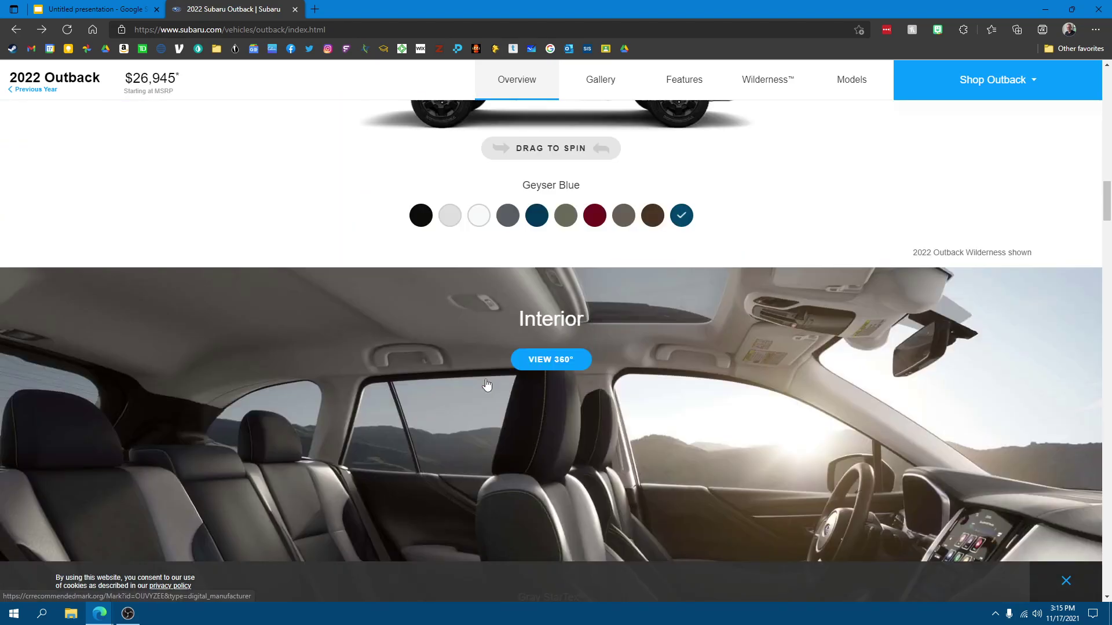
{"action": "scroll", "coordinate": [491, 373], "scroll_direction": "down", "scroll_amount": 15}
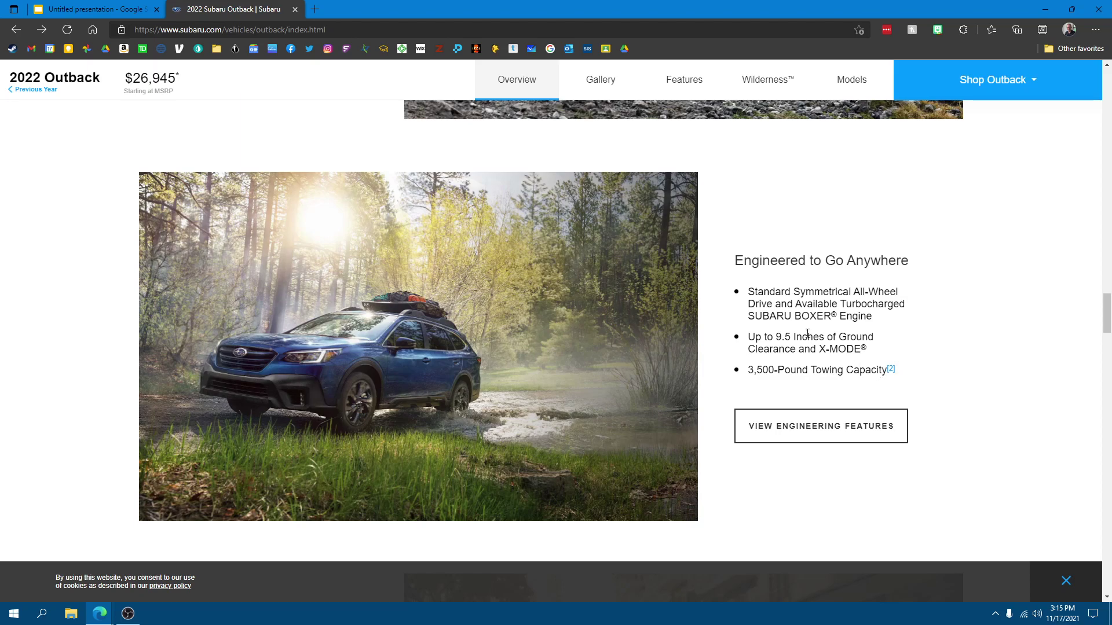
{"action": "scroll", "coordinate": [786, 358], "scroll_direction": "down", "scroll_amount": 7}
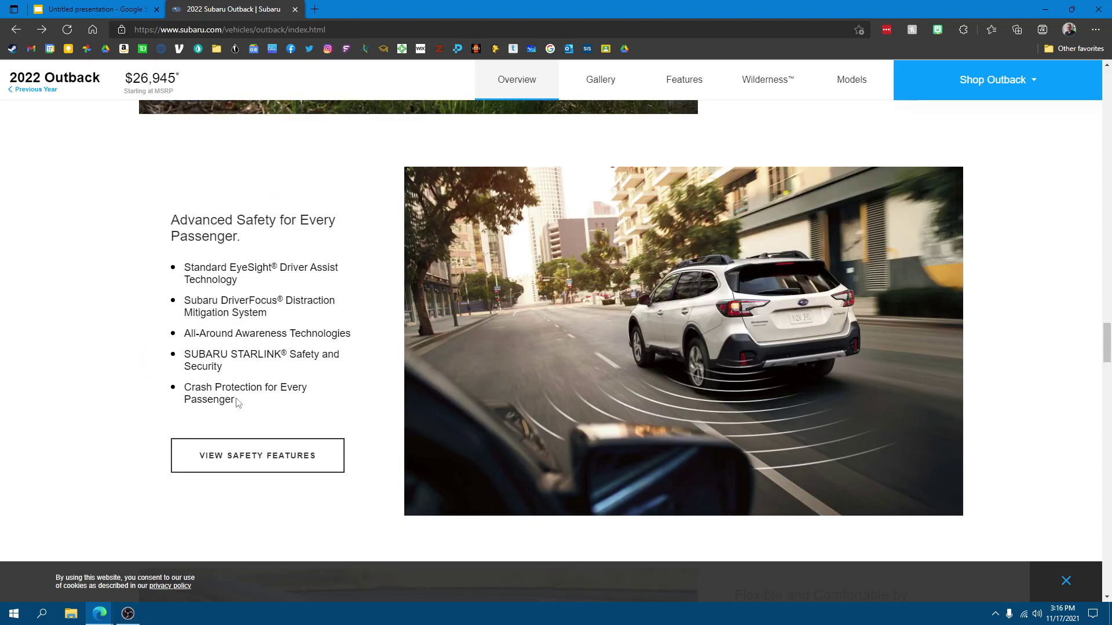
{"action": "scroll", "coordinate": [236, 403], "scroll_direction": "down", "scroll_amount": 8}
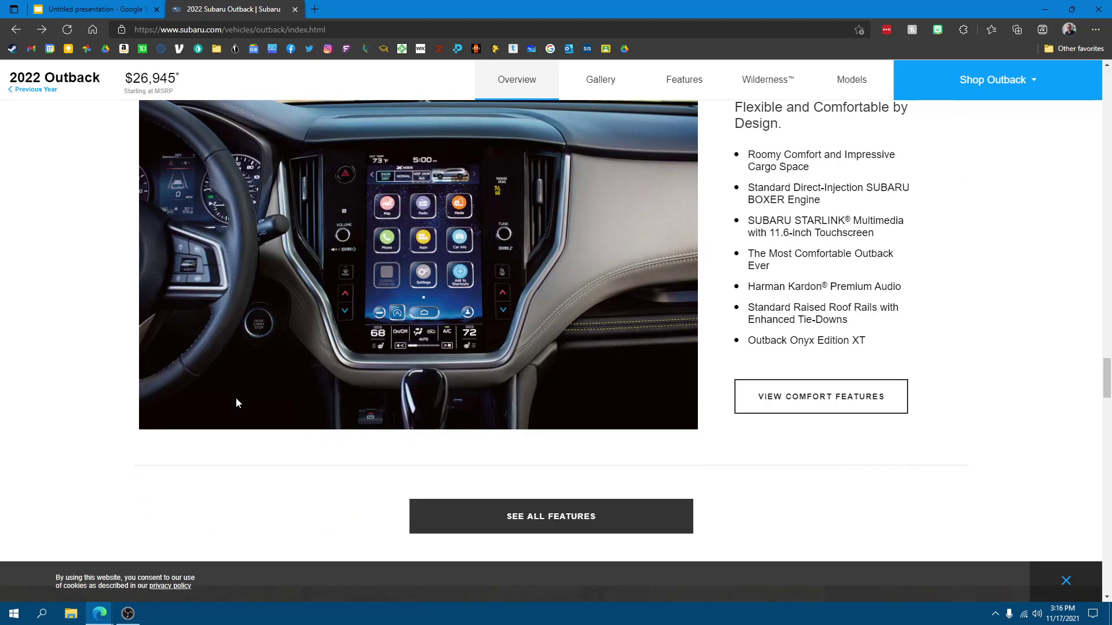
{"action": "scroll", "coordinate": [237, 402], "scroll_direction": "up", "scroll_amount": 1}
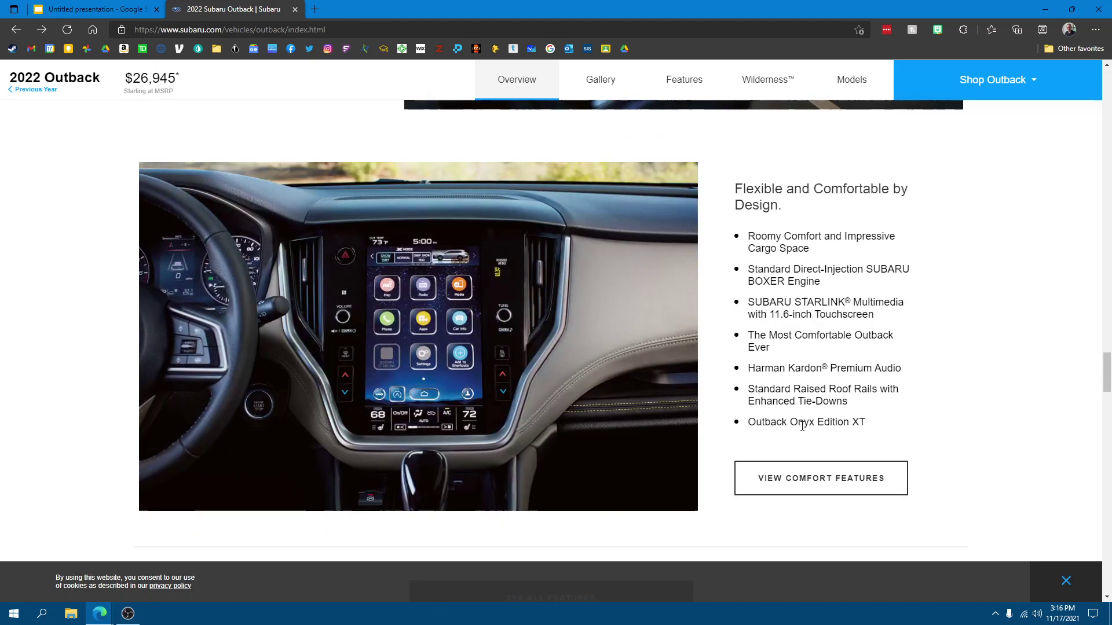
{"action": "scroll", "coordinate": [430, 356], "scroll_direction": "up", "scroll_amount": 15}
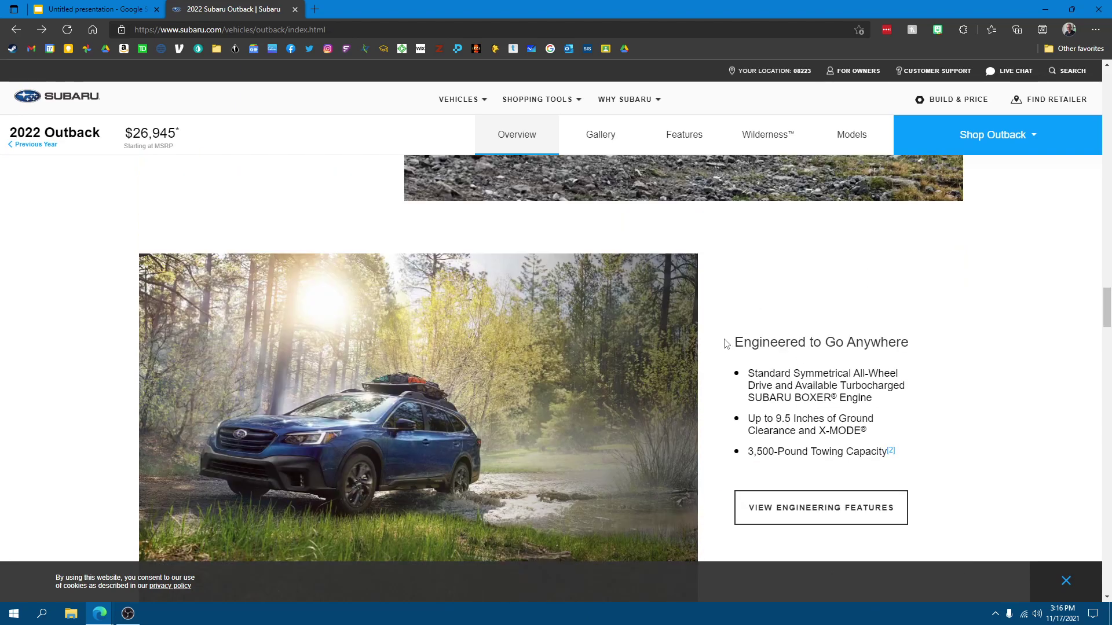
Copy the Engineered to Go Anywhere heading and its bullets for the presentation
{"action": "left_click_drag", "start_coordinate": [724, 344], "coordinate": [887, 452]}
{"action": "key", "text": "ctrl+c"}
{"action": "right_click", "coordinate": [811, 421]}
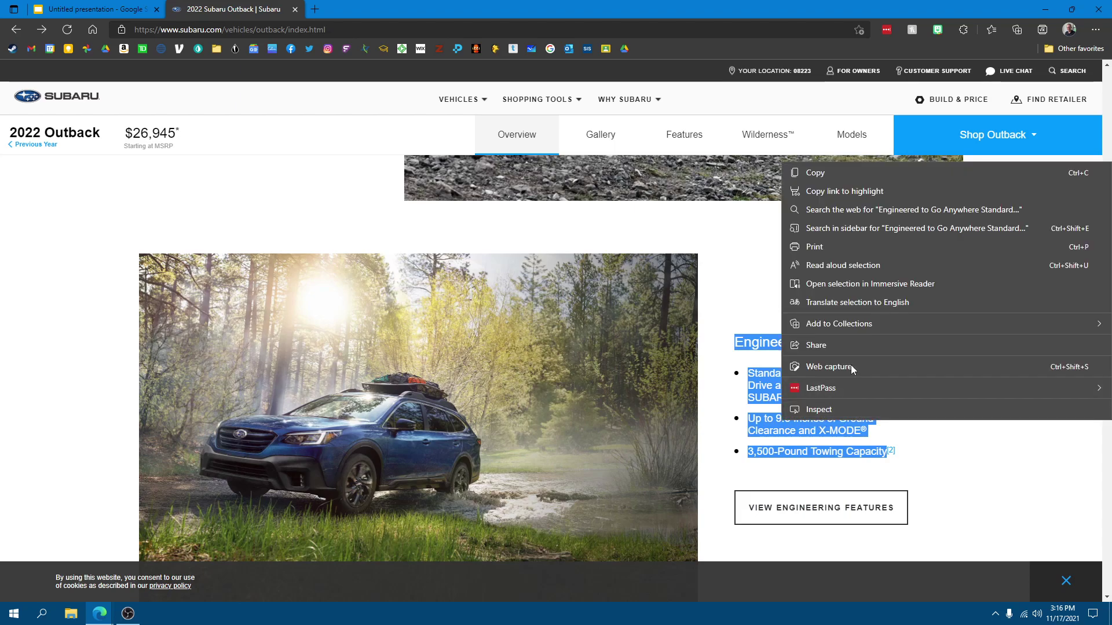
{"action": "left_click", "coordinate": [829, 172]}
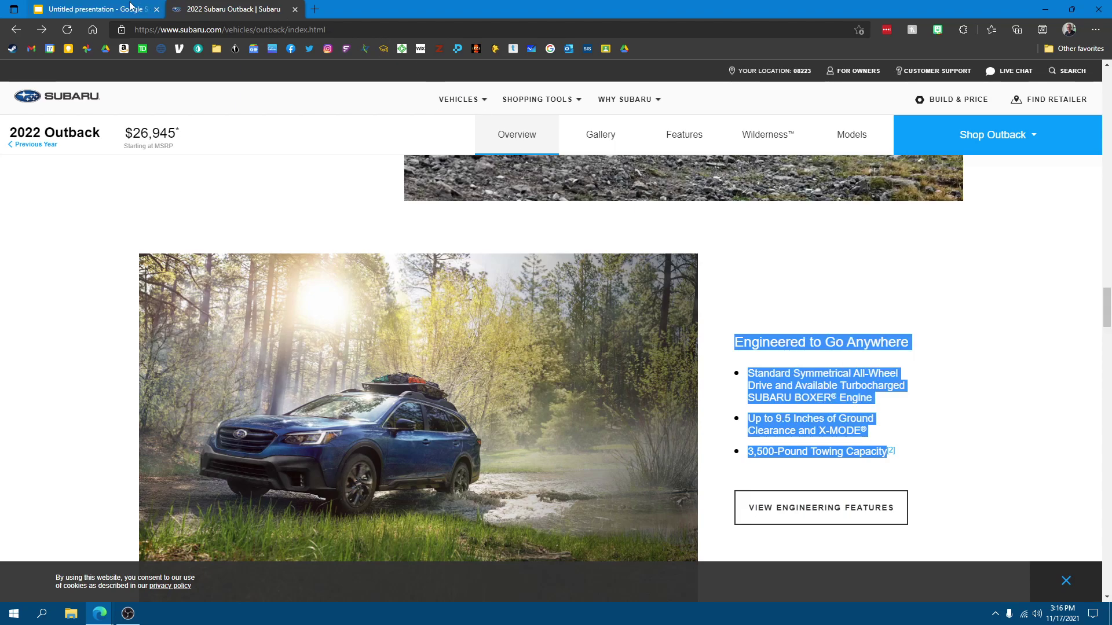
{"action": "left_click", "coordinate": [92, 9]}
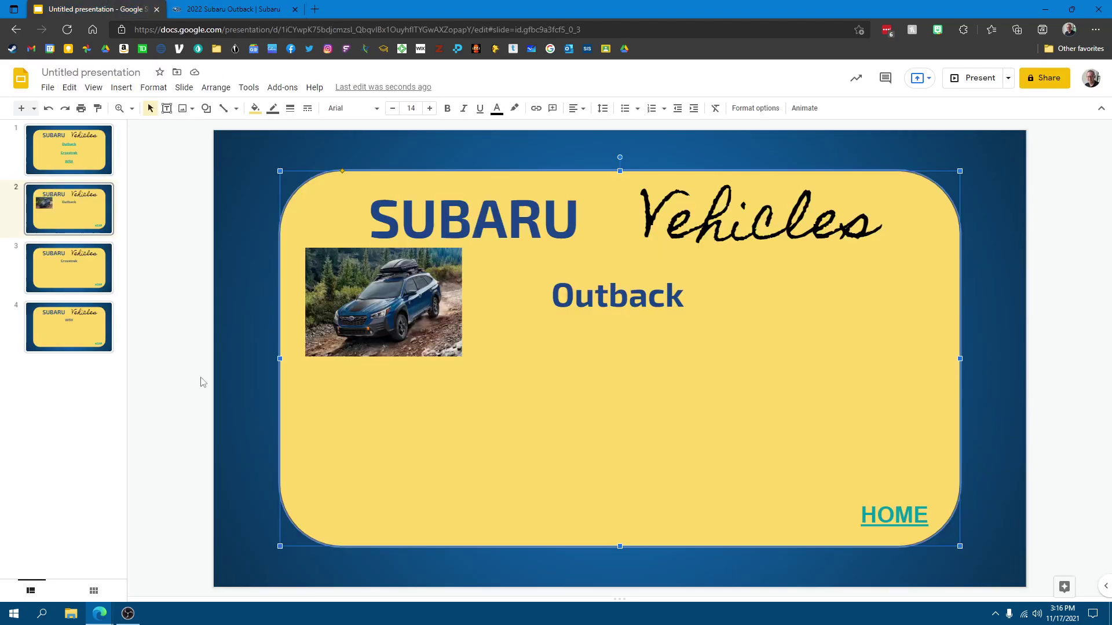
Paste the copied feature text on a new line beneath Outback
{"action": "right_click", "coordinate": [582, 405]}
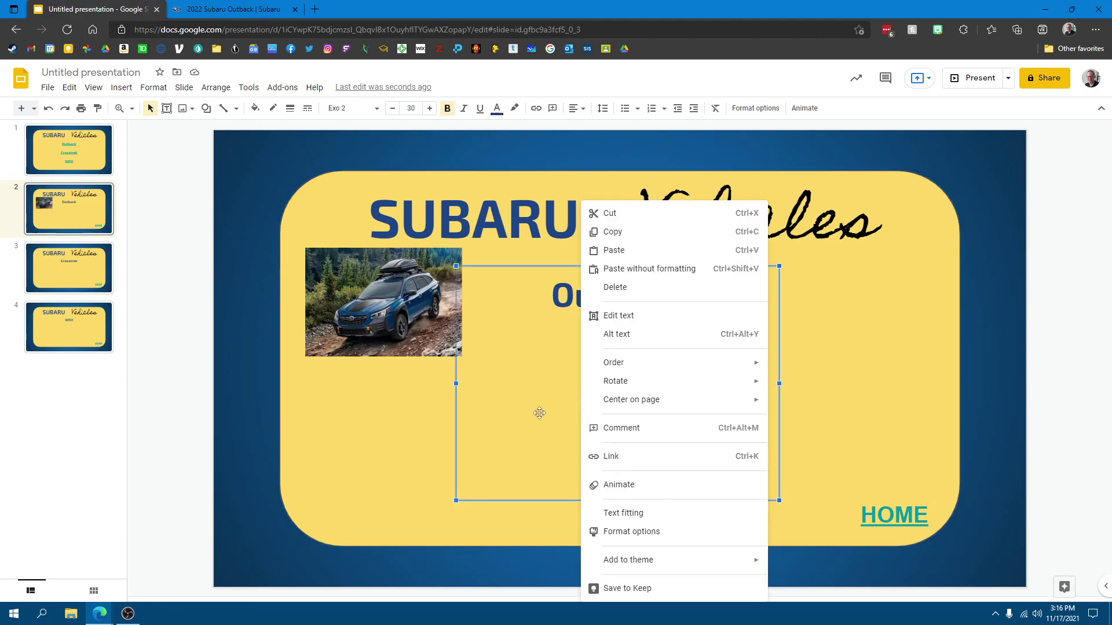
{"action": "left_click", "coordinate": [502, 399]}
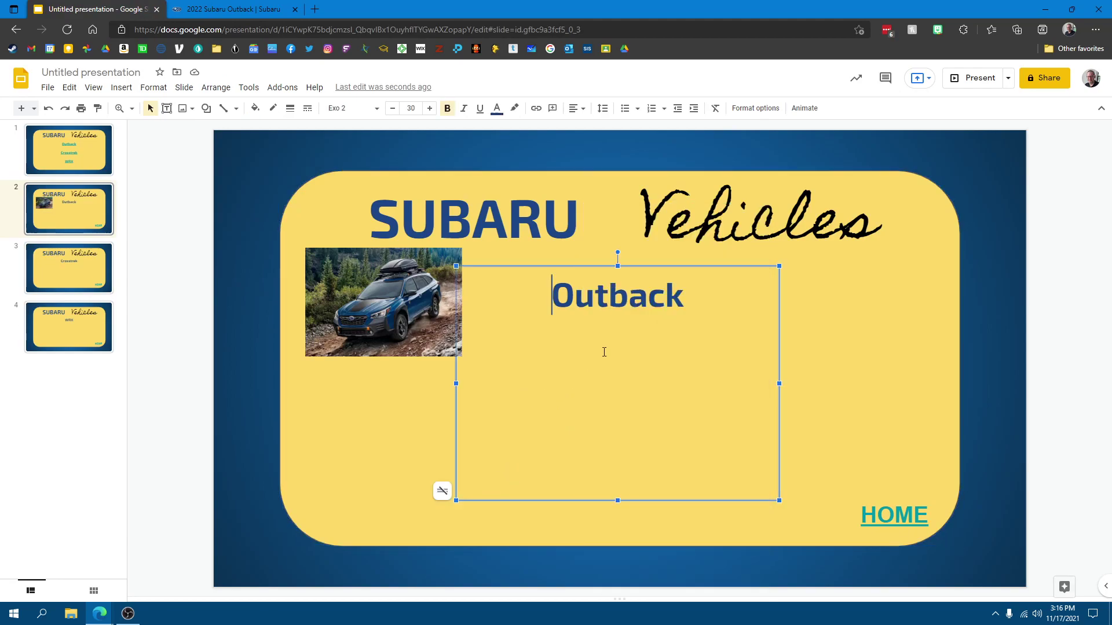
{"action": "left_click", "coordinate": [686, 299]}
{"action": "key", "text": "Return"}
{"action": "key", "text": "ctrl+v"}
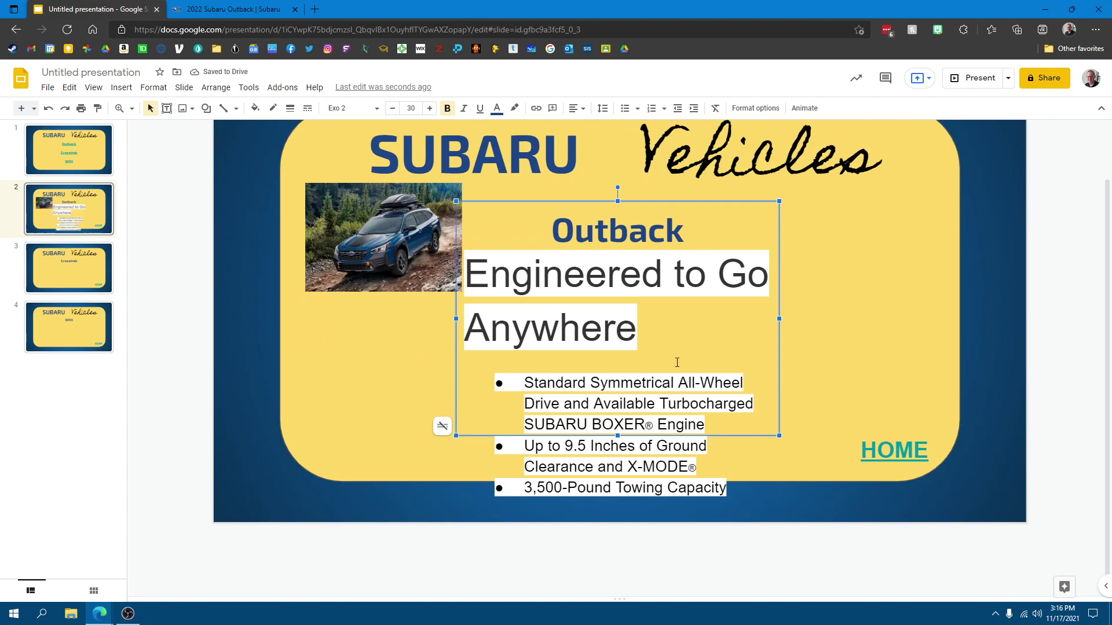
Re-paste all the box's text without its web formatting and dismiss the extension prompt
{"action": "key", "text": "BackSpace"}
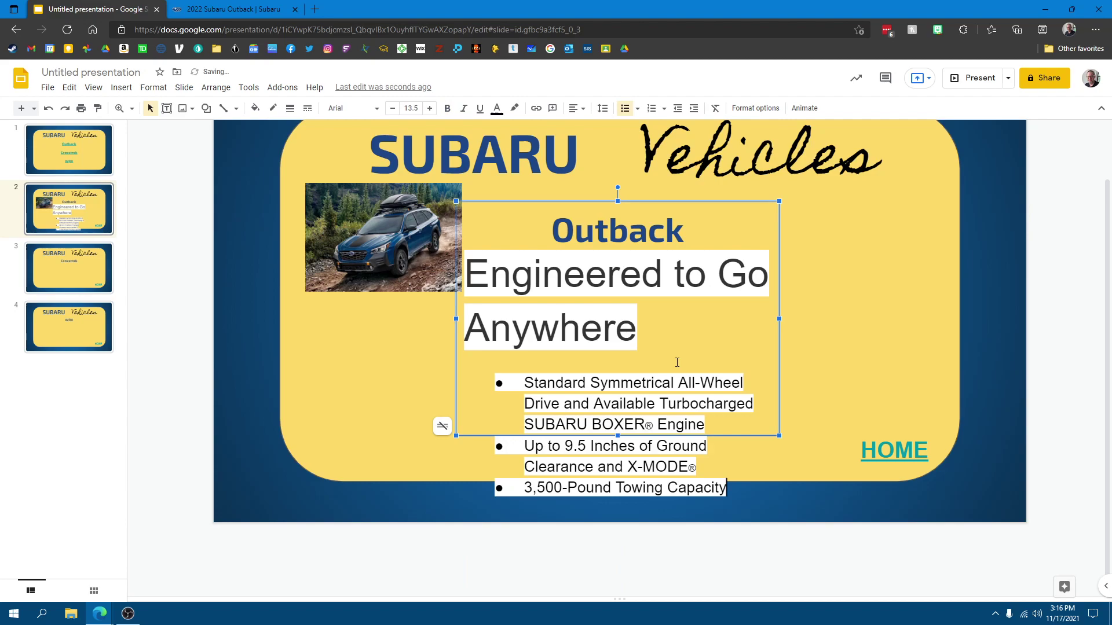
{"action": "key", "text": "ctrl+a"}
{"action": "right_click", "coordinate": [605, 320]}
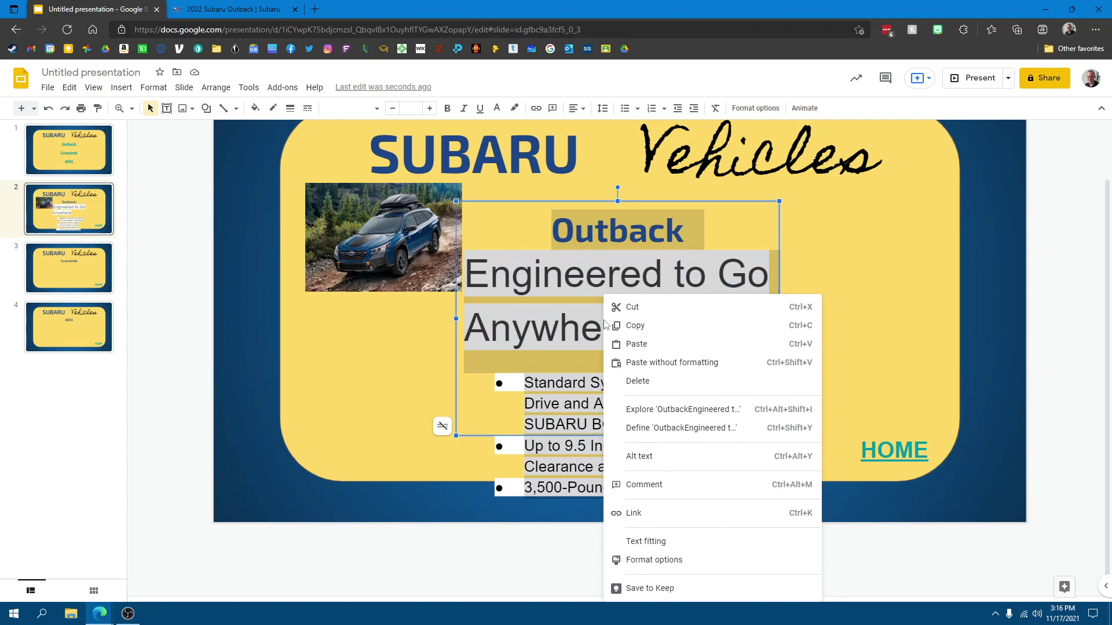
{"action": "left_click", "coordinate": [643, 365]}
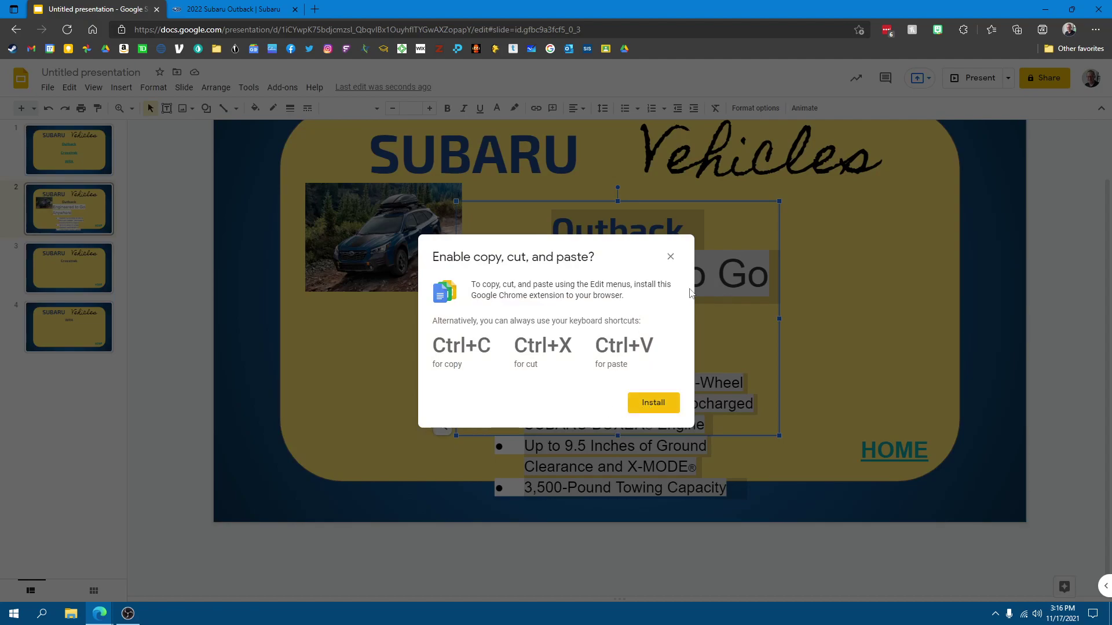
{"action": "left_click", "coordinate": [671, 257]}
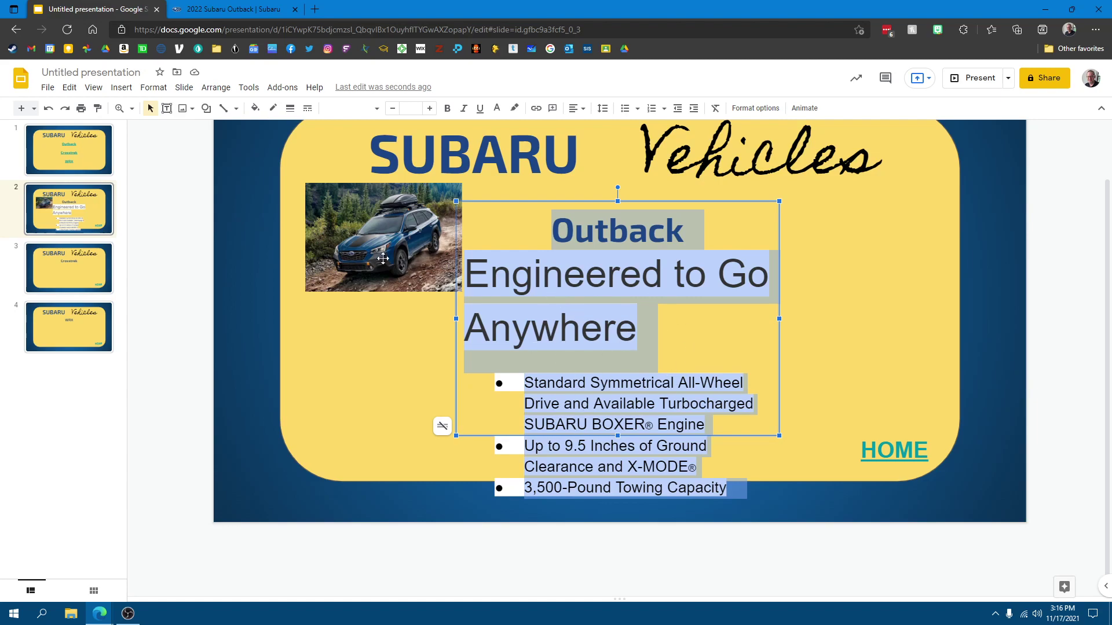
Apply Format > Clear formatting to make the text plain Arial 14, then reselect it
{"action": "left_click", "coordinate": [153, 88]}
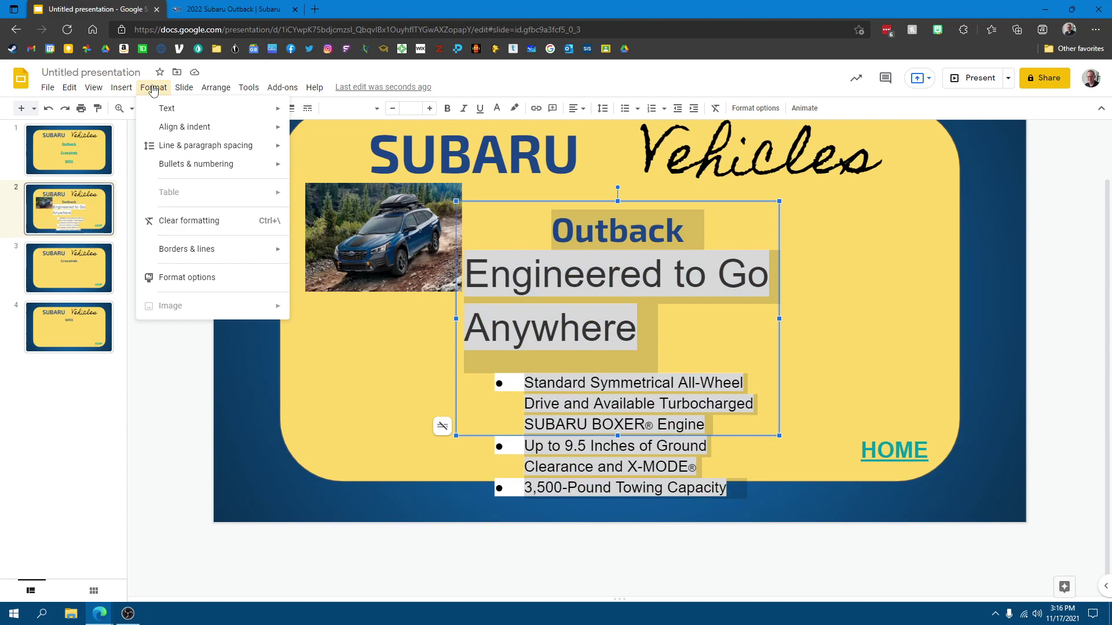
{"action": "left_click", "coordinate": [188, 221]}
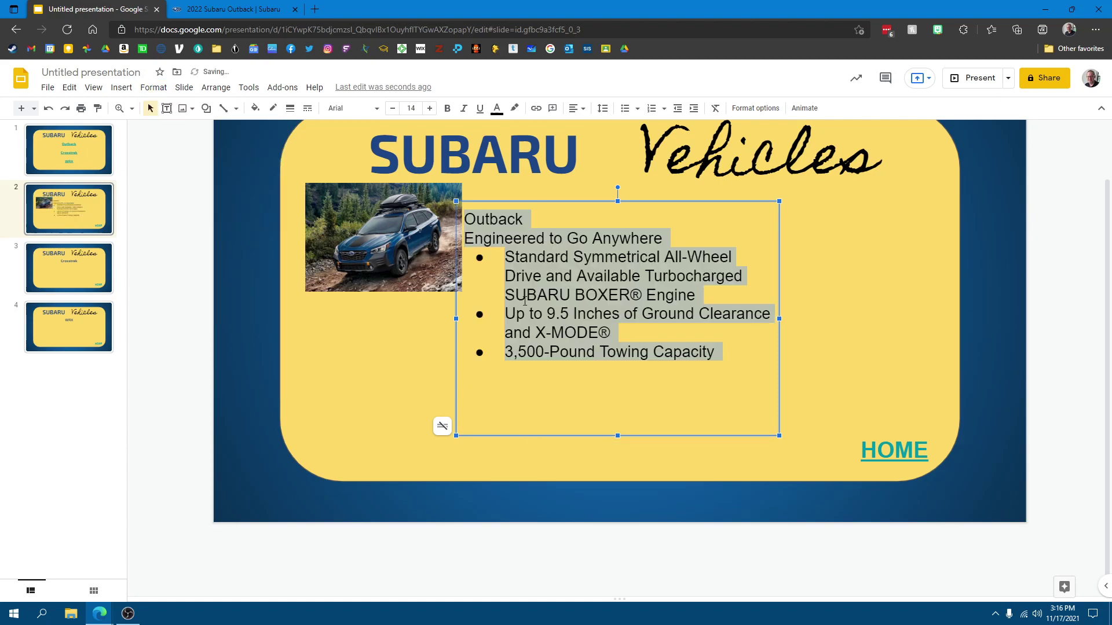
{"action": "left_click", "coordinate": [528, 242]}
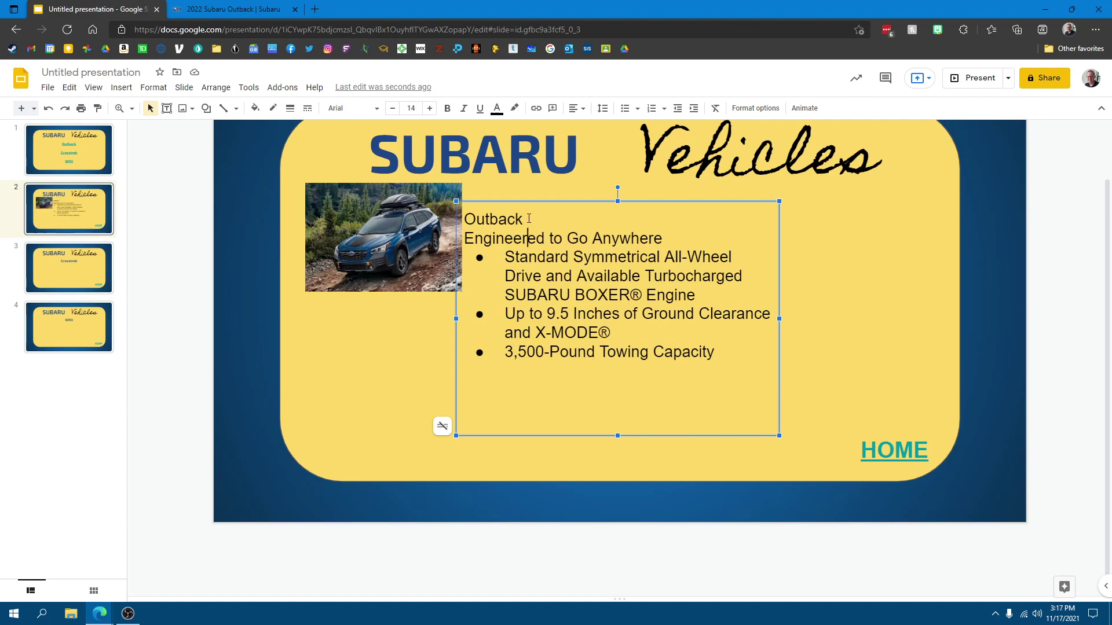
{"action": "left_click", "coordinate": [529, 219]}
{"action": "left_click_drag", "start_coordinate": [529, 218], "coordinate": [469, 226]}
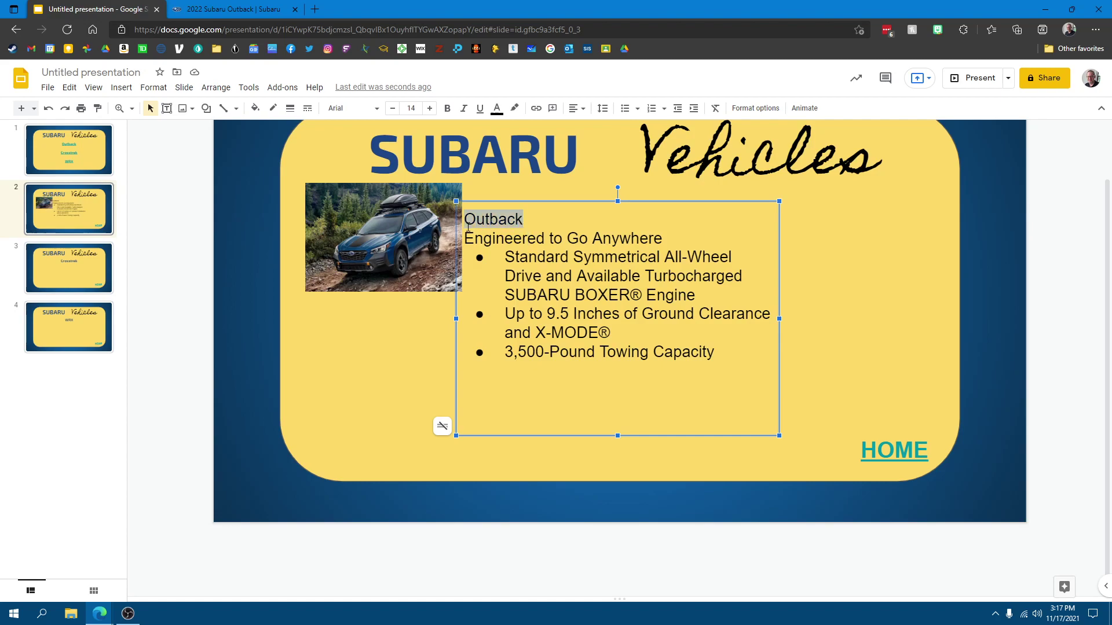
{"action": "left_click_drag", "start_coordinate": [719, 354], "coordinate": [460, 210]}
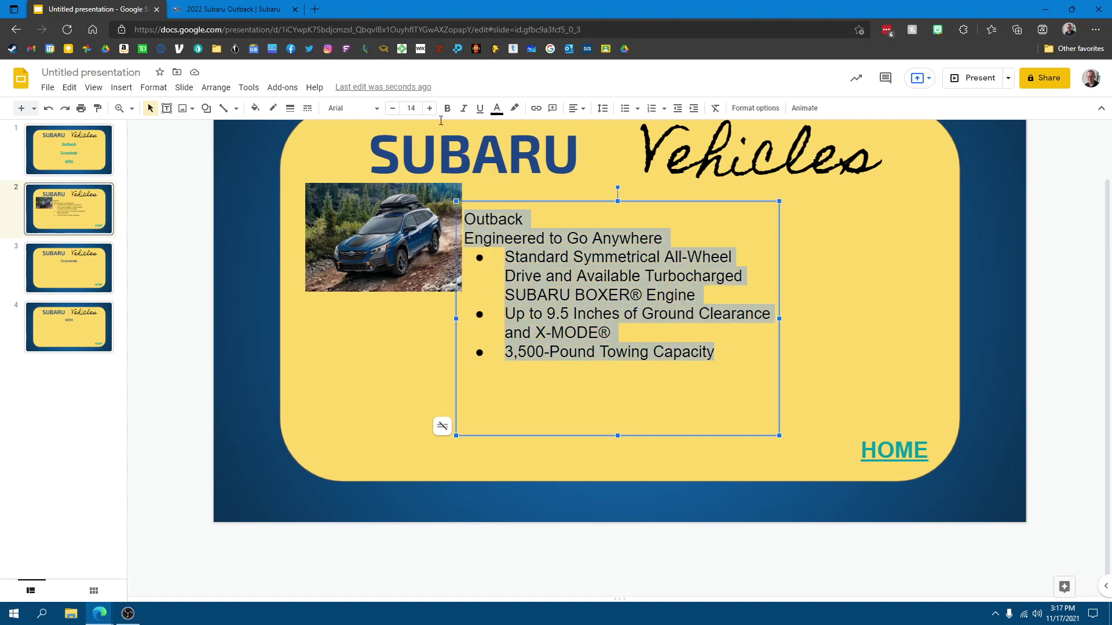
Center the text box's contents horizontally and vertically
{"action": "left_click", "coordinate": [575, 108]}
{"action": "left_click", "coordinate": [596, 127]}
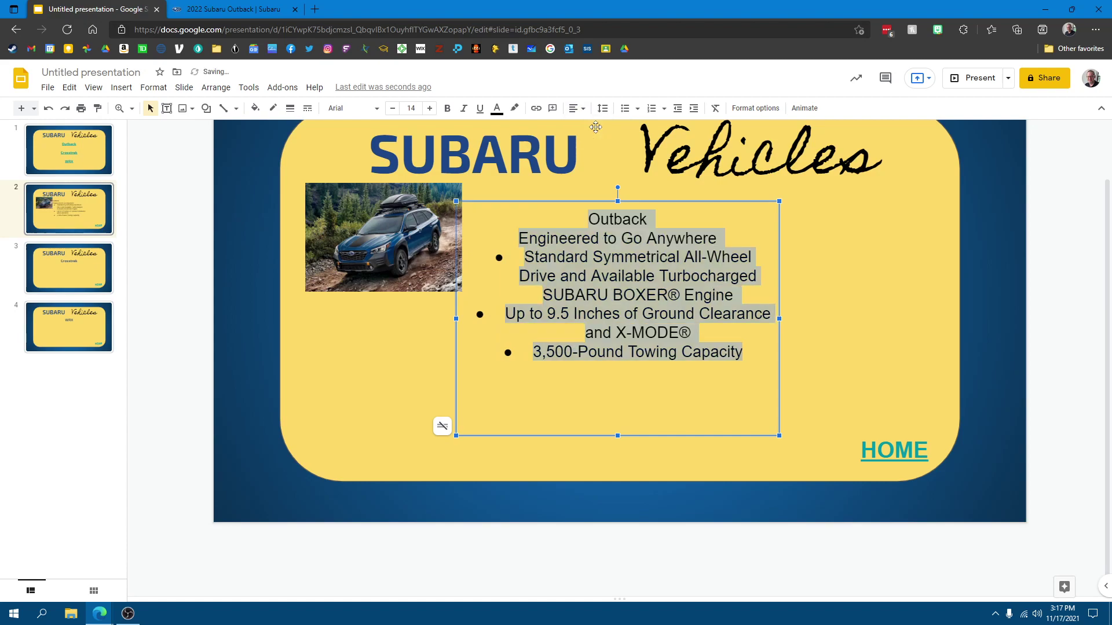
{"action": "left_click", "coordinate": [575, 108]}
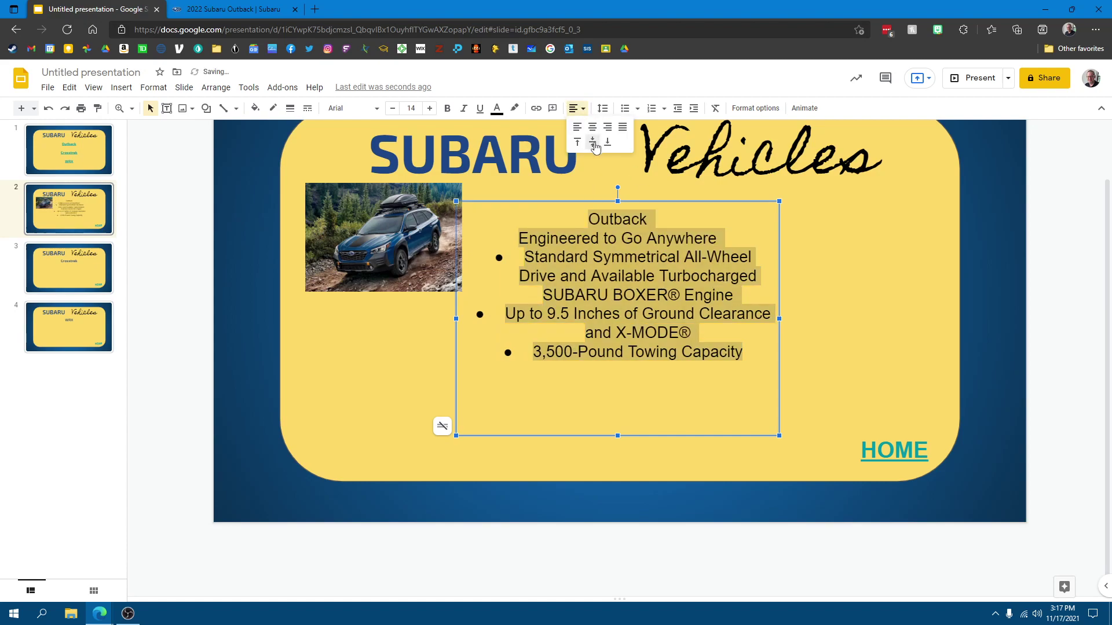
{"action": "left_click", "coordinate": [597, 145]}
{"action": "left_click", "coordinate": [643, 249]}
Make the Outback heading 36 pt bold dark blue Exo 2
{"action": "double_click", "coordinate": [643, 249]}
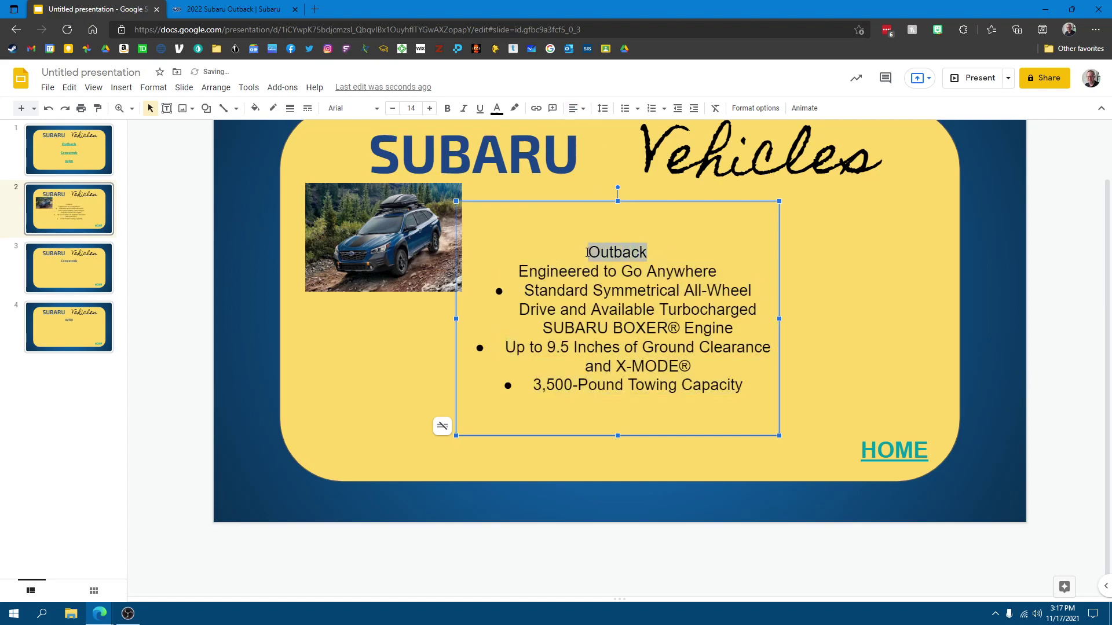
{"action": "left_click", "coordinate": [411, 108]}
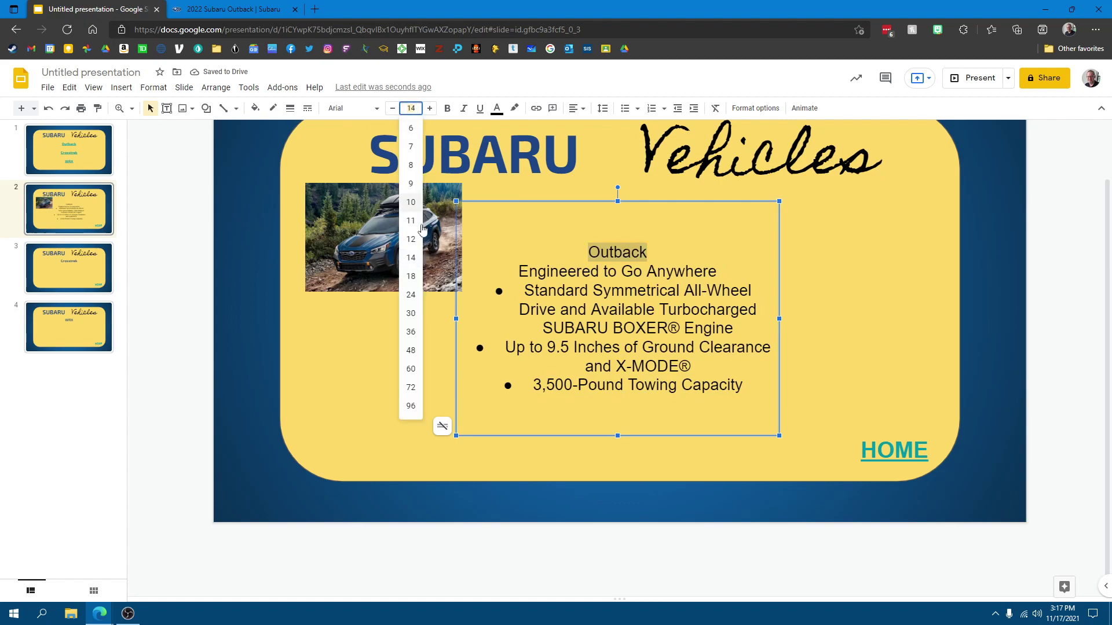
{"action": "left_click", "coordinate": [413, 332]}
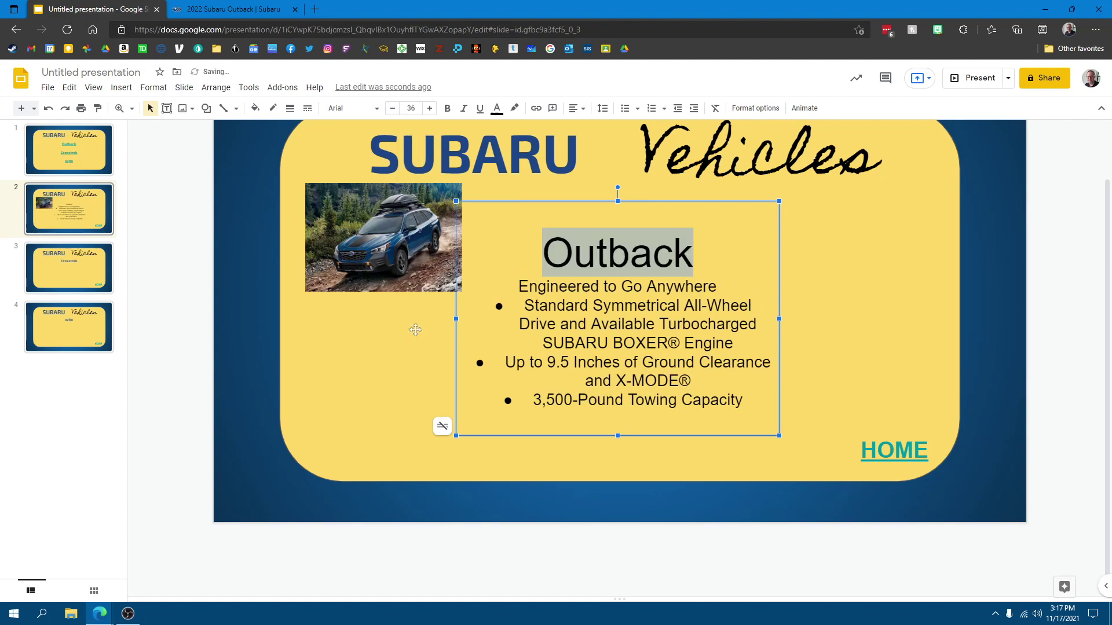
{"action": "left_click", "coordinate": [352, 108]}
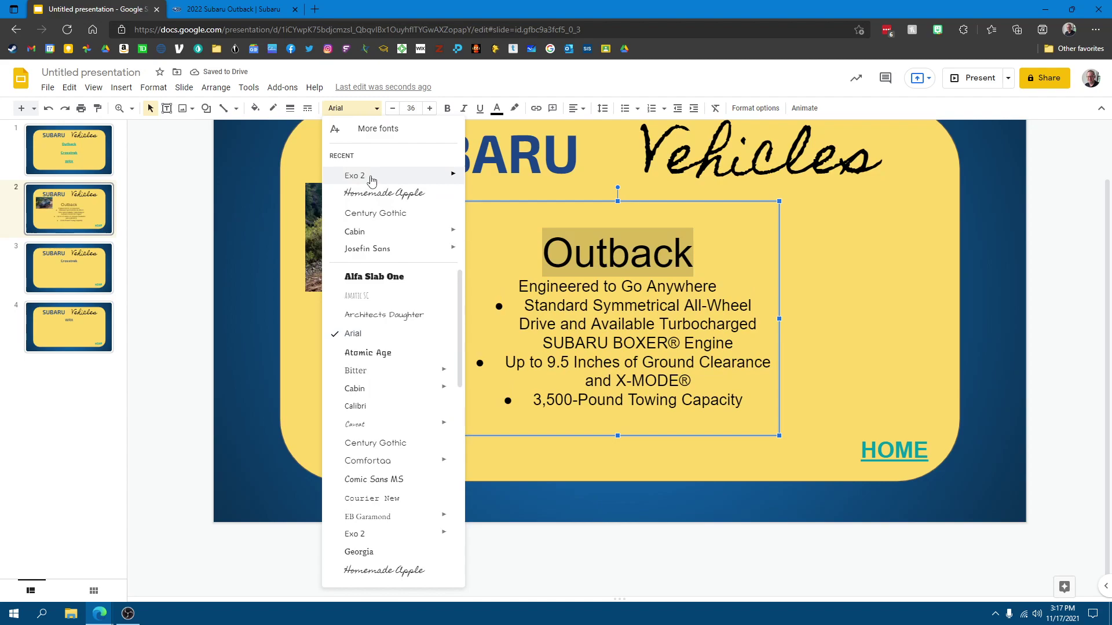
{"action": "left_click", "coordinate": [354, 175]}
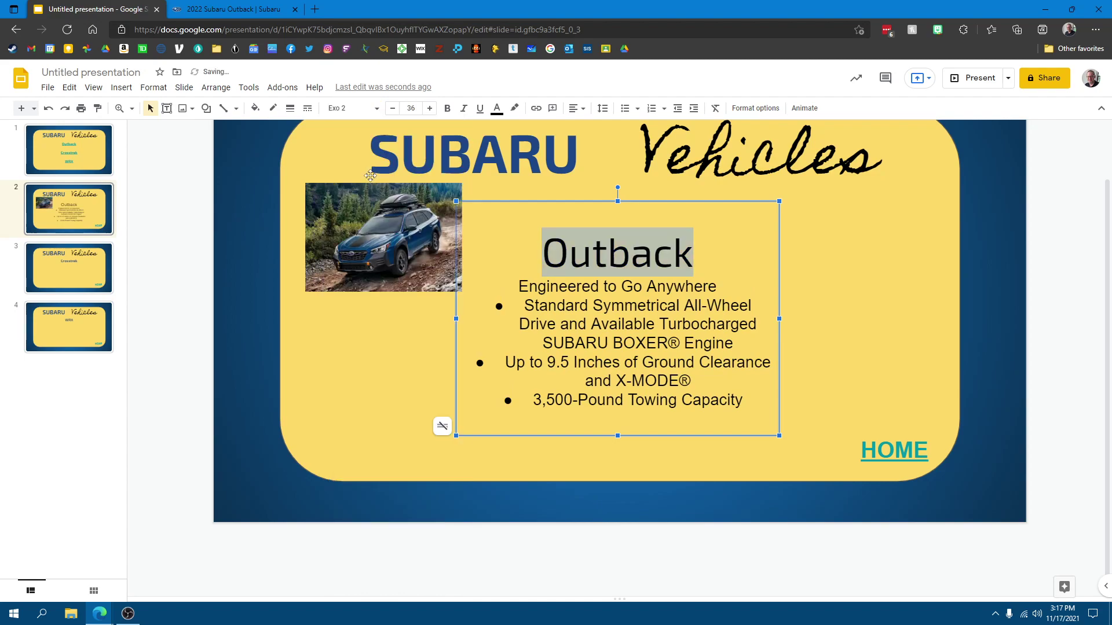
{"action": "left_click", "coordinate": [449, 110]}
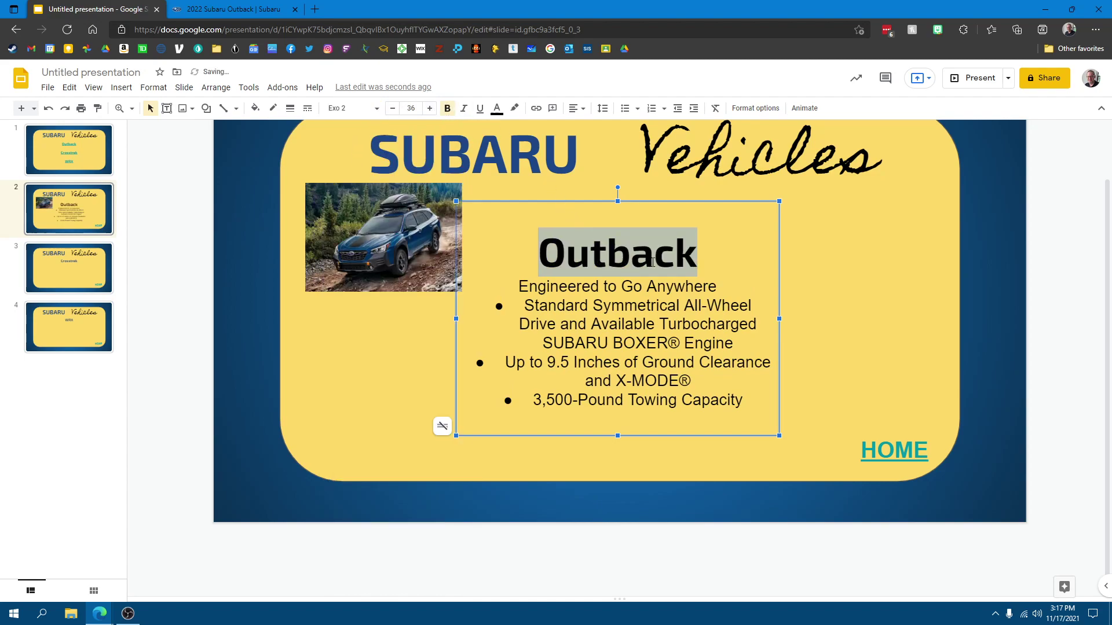
{"action": "left_click", "coordinate": [496, 109]}
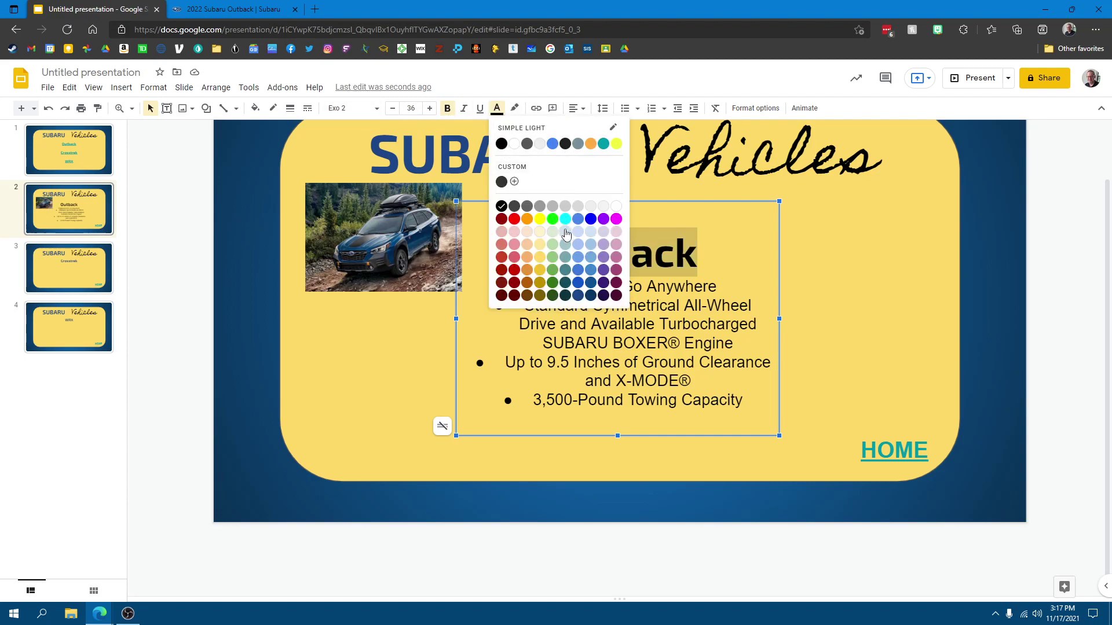
{"action": "left_click", "coordinate": [577, 297]}
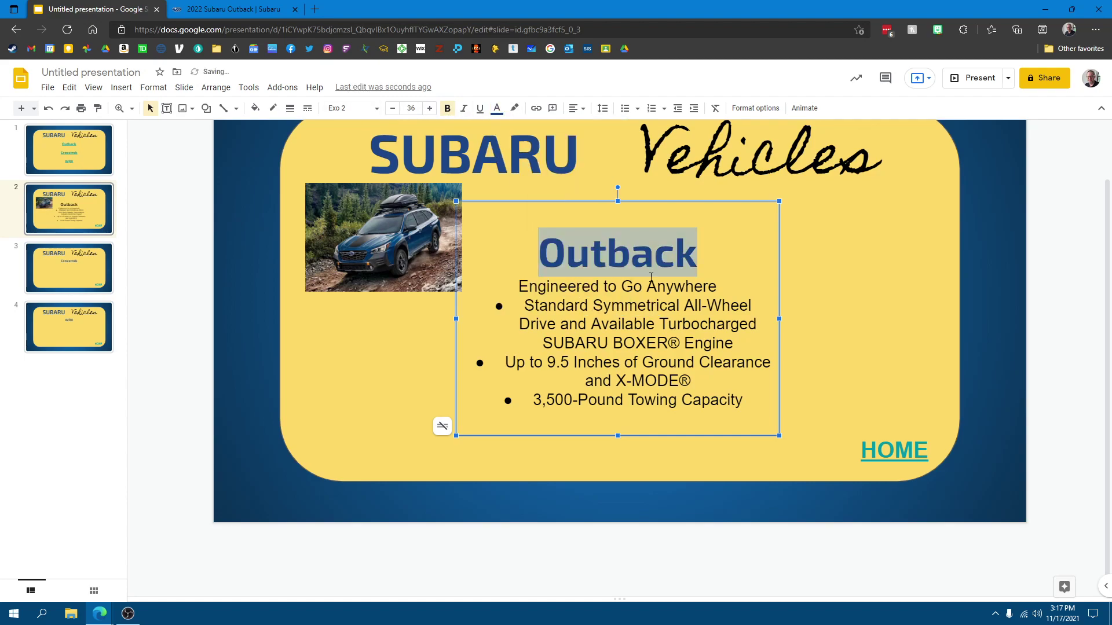
{"action": "left_click", "coordinate": [707, 249]}
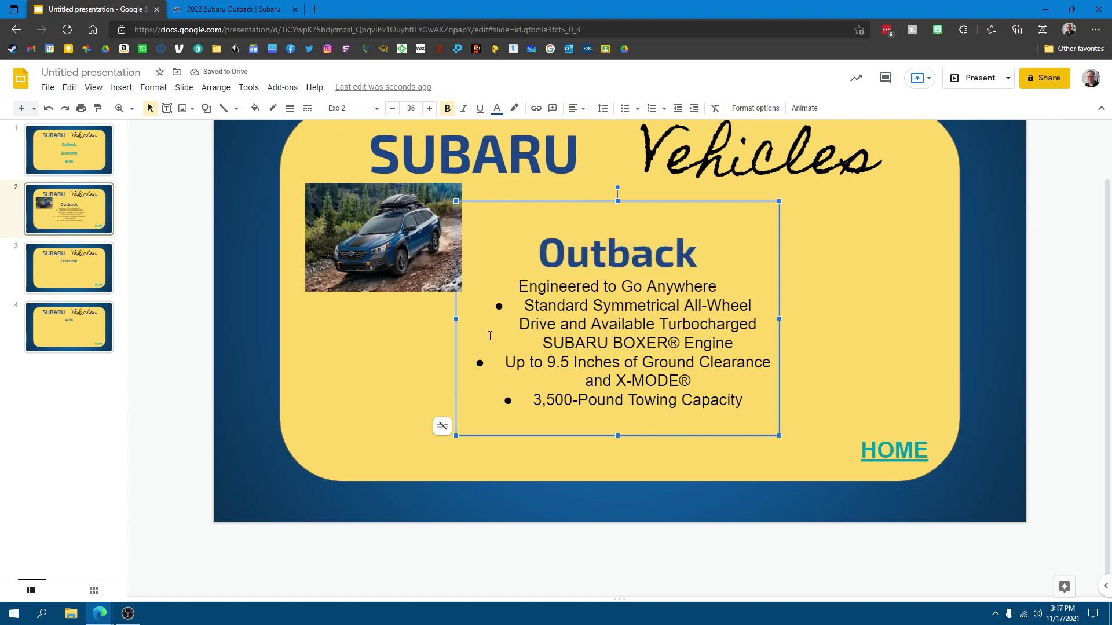
{"action": "left_click_drag", "start_coordinate": [751, 400], "coordinate": [517, 309]}
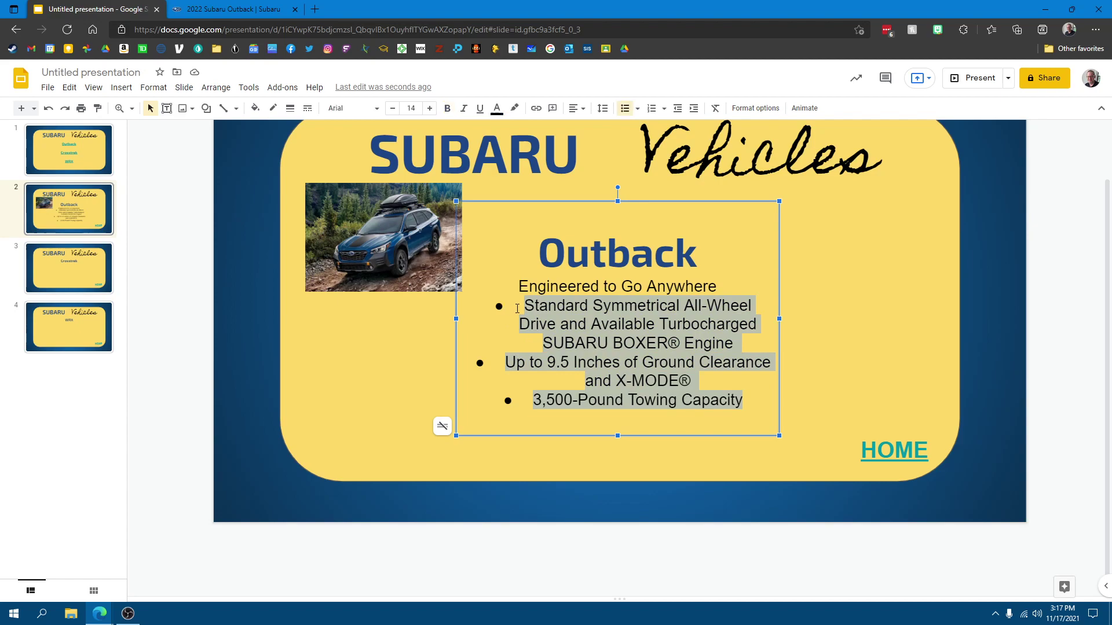
Left-align the feature bullets and bold the Engineered to Go Anywhere line
{"action": "left_click", "coordinate": [574, 108]}
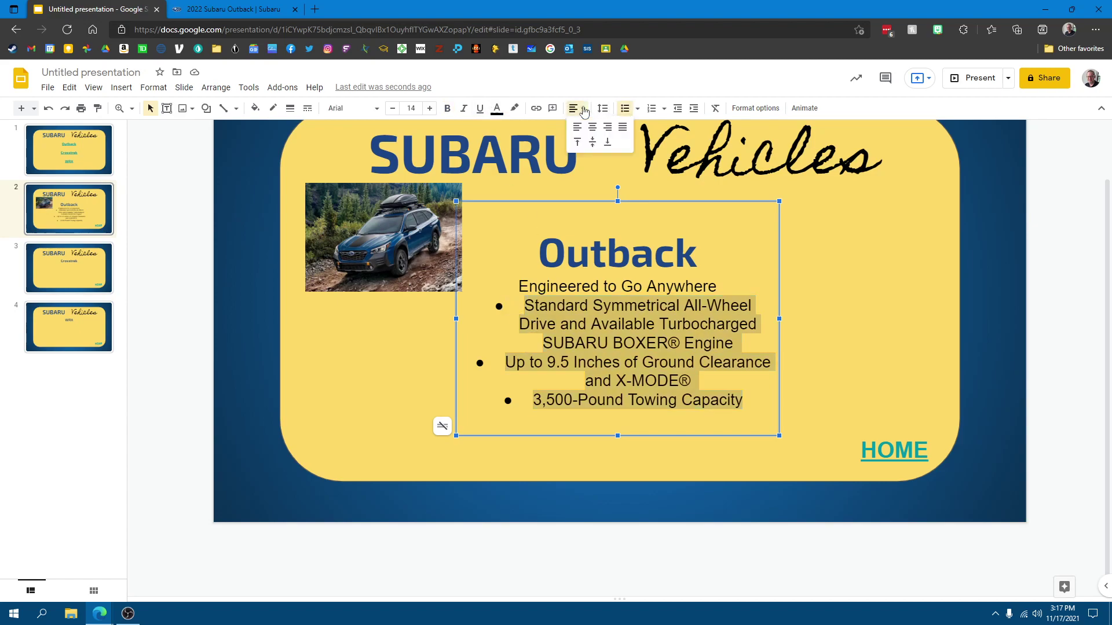
{"action": "left_click", "coordinate": [577, 127]}
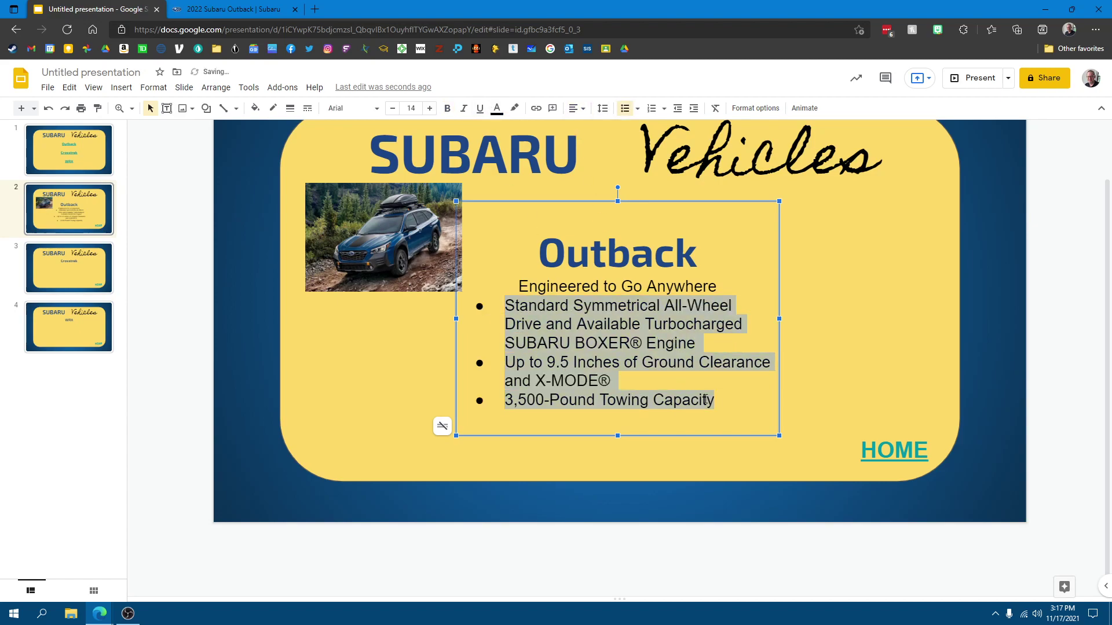
{"action": "left_click", "coordinate": [705, 378]}
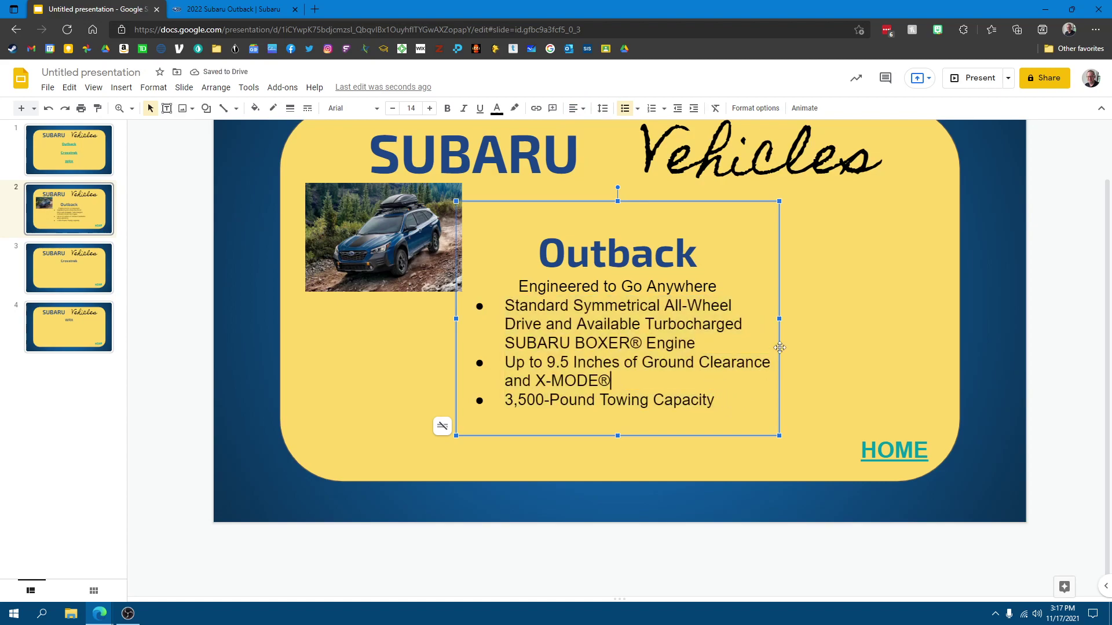
{"action": "left_click_drag", "start_coordinate": [713, 286], "coordinate": [518, 286]}
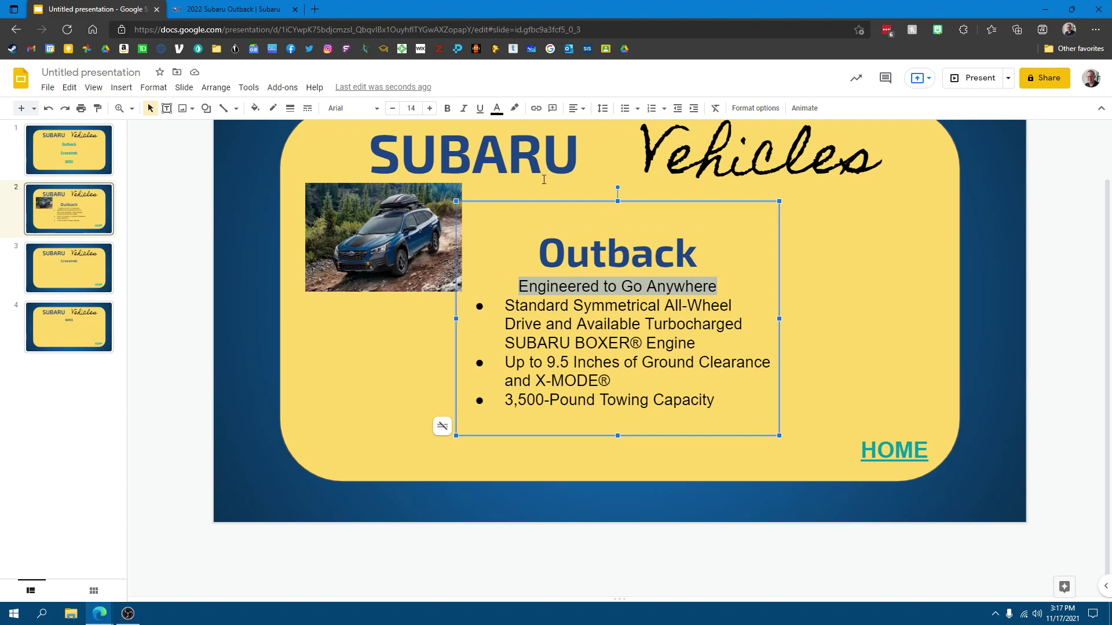
{"action": "left_click", "coordinate": [450, 113]}
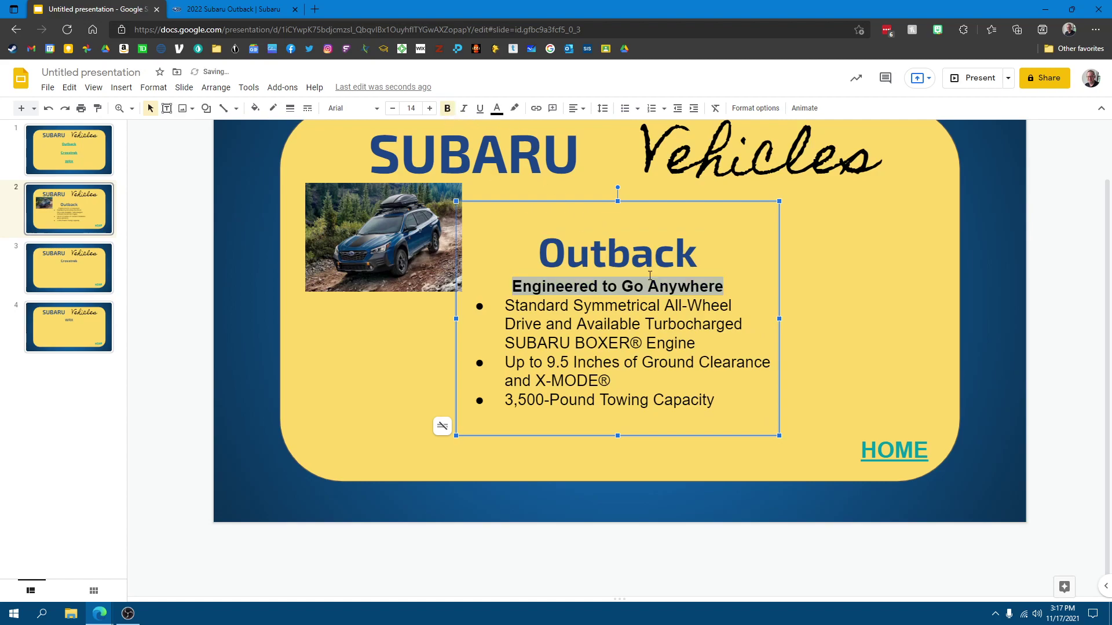
Centre the yellow rounded background shape on the slide
{"action": "left_click", "coordinate": [839, 298]}
{"action": "left_click_drag", "start_coordinate": [426, 402], "coordinate": [423, 404]}
{"action": "left_click", "coordinate": [255, 435]}
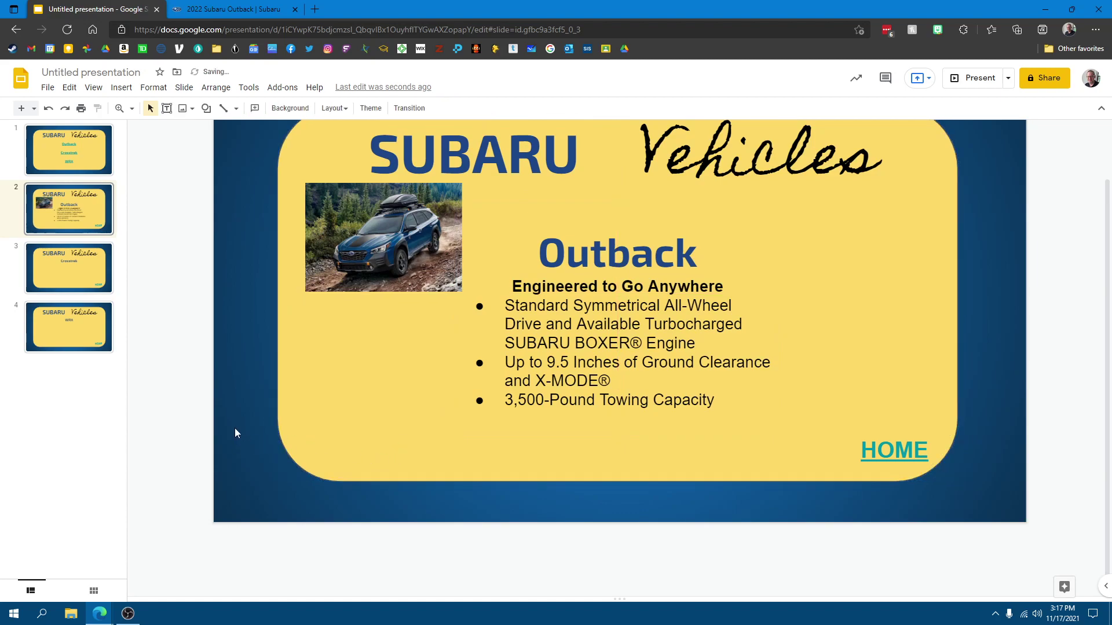
{"action": "scroll", "coordinate": [223, 398], "scroll_direction": "up", "scroll_amount": 1}
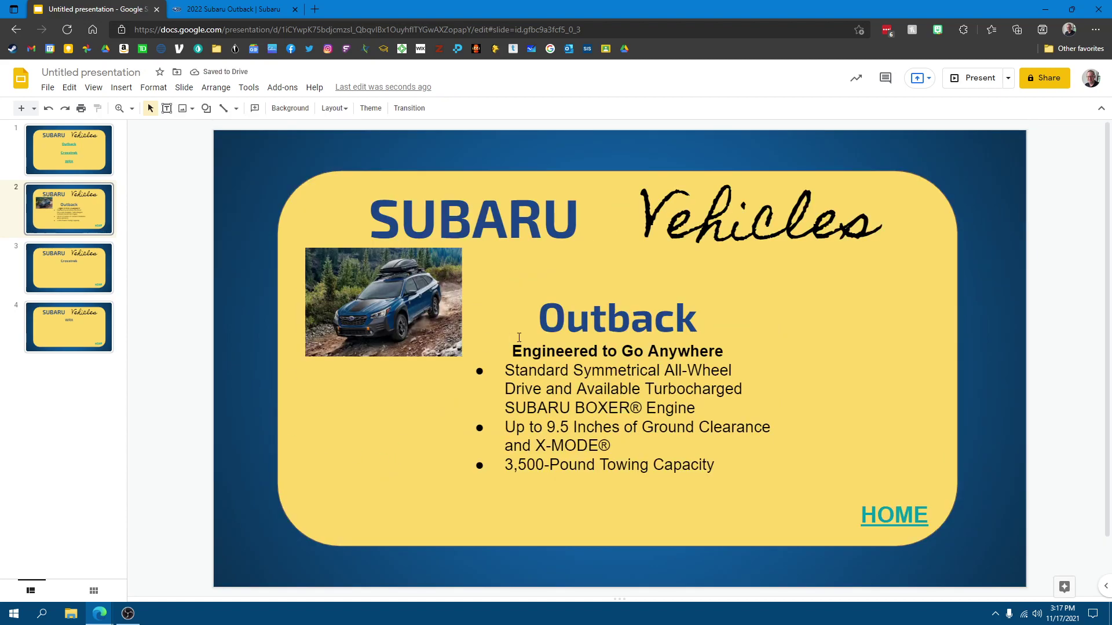
Drag the car photo down beside the bullets, check the Crosstrek slide, then present
{"action": "left_click", "coordinate": [390, 314]}
{"action": "left_click_drag", "start_coordinate": [391, 299], "coordinate": [394, 383]}
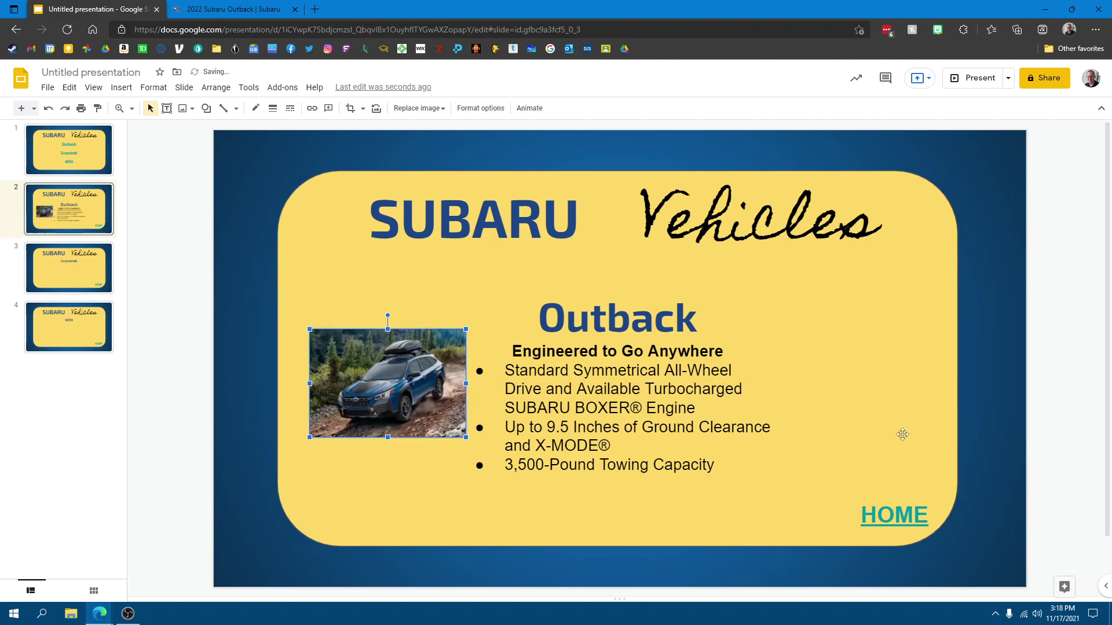
{"action": "left_click", "coordinate": [86, 214]}
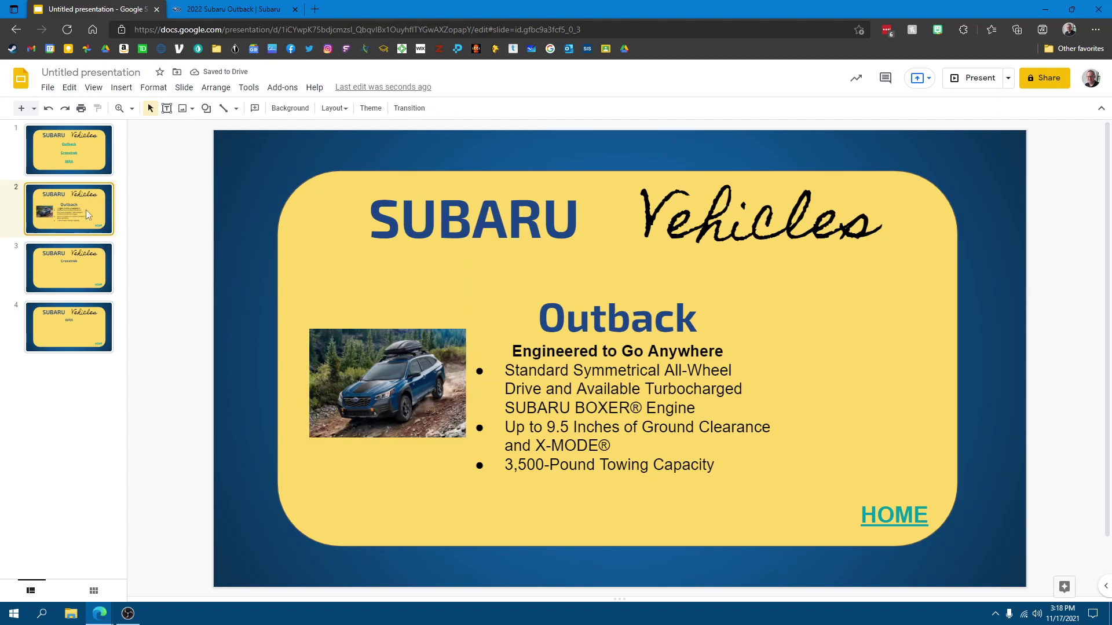
{"action": "left_click", "coordinate": [73, 276]}
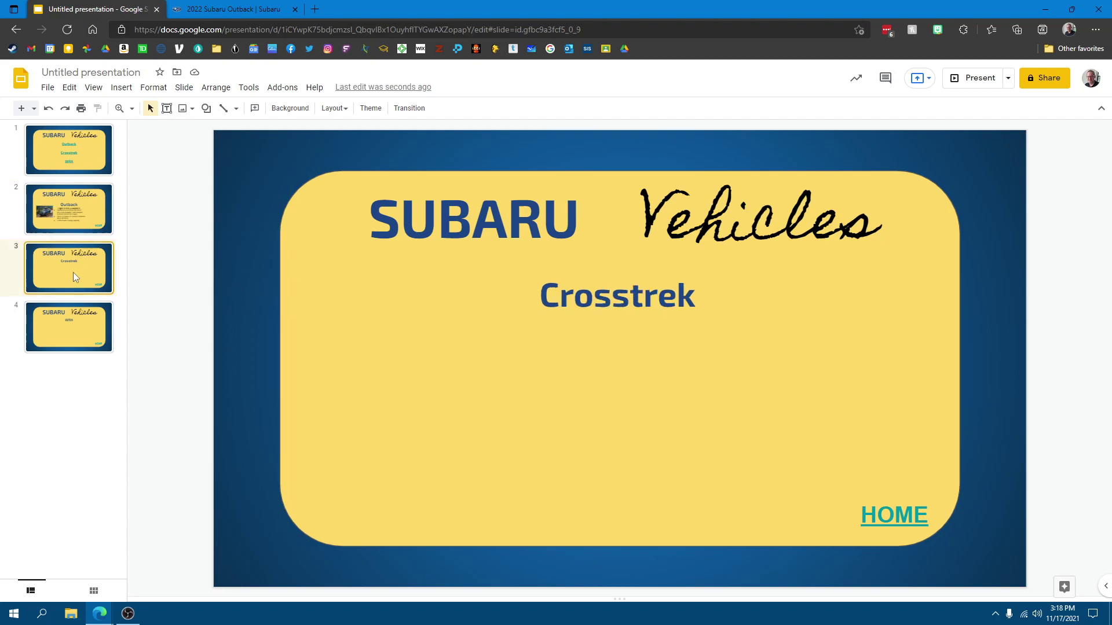
{"action": "left_click", "coordinate": [79, 207]}
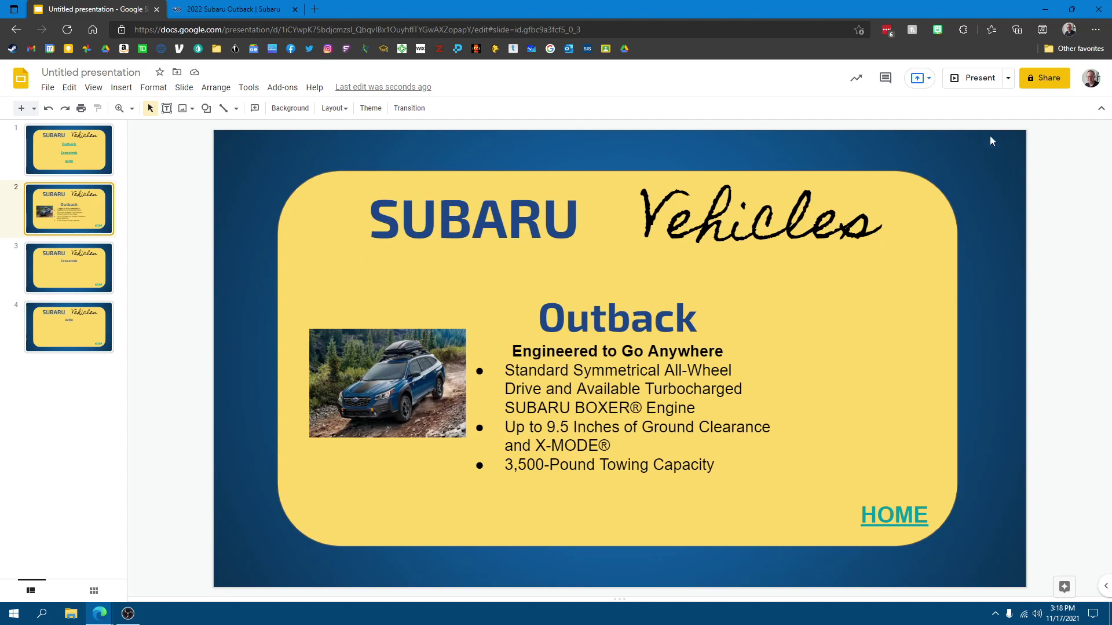
{"action": "left_click", "coordinate": [980, 80]}
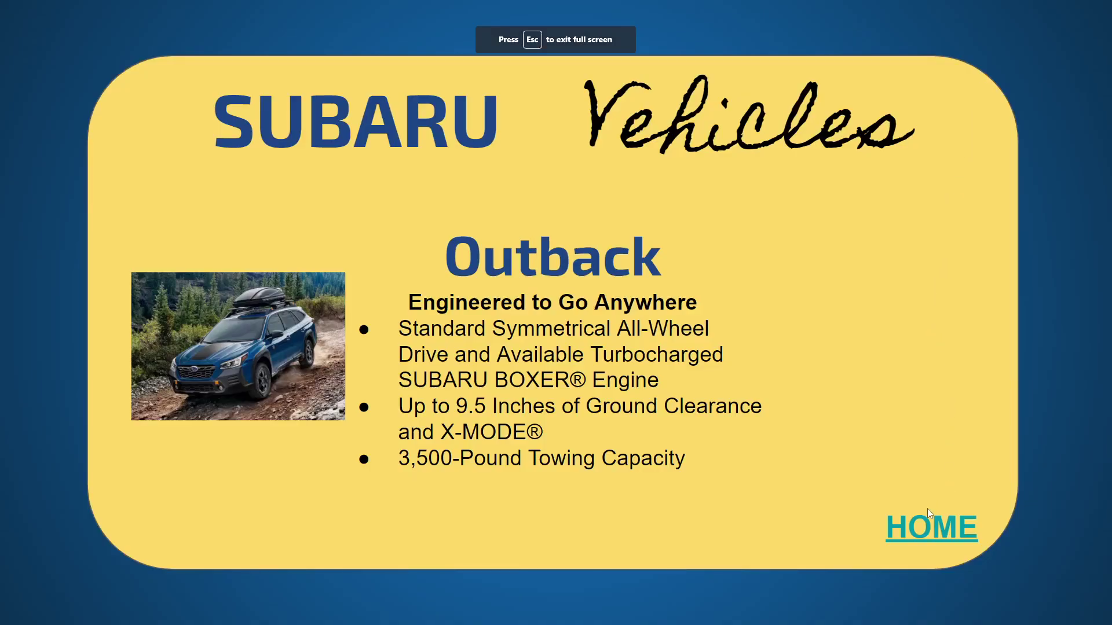
Test the HOME, Outback, Crosstrek and WRX links in turn, finishing on Outback
{"action": "left_click", "coordinate": [930, 524]}
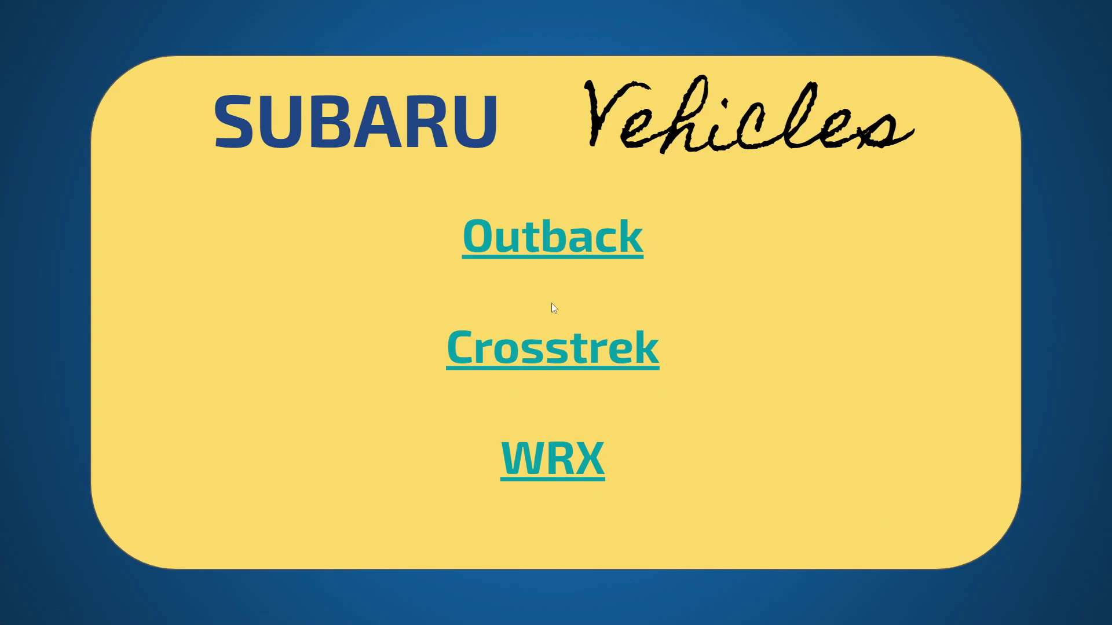
{"action": "left_click", "coordinate": [565, 246]}
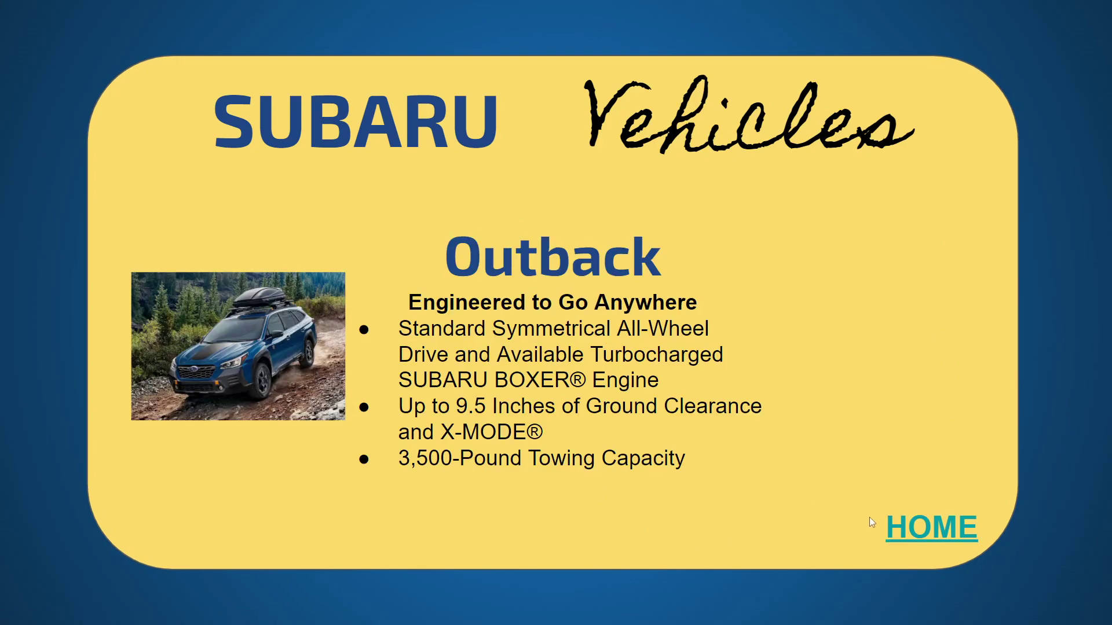
{"action": "left_click", "coordinate": [899, 529]}
{"action": "left_click", "coordinate": [528, 354]}
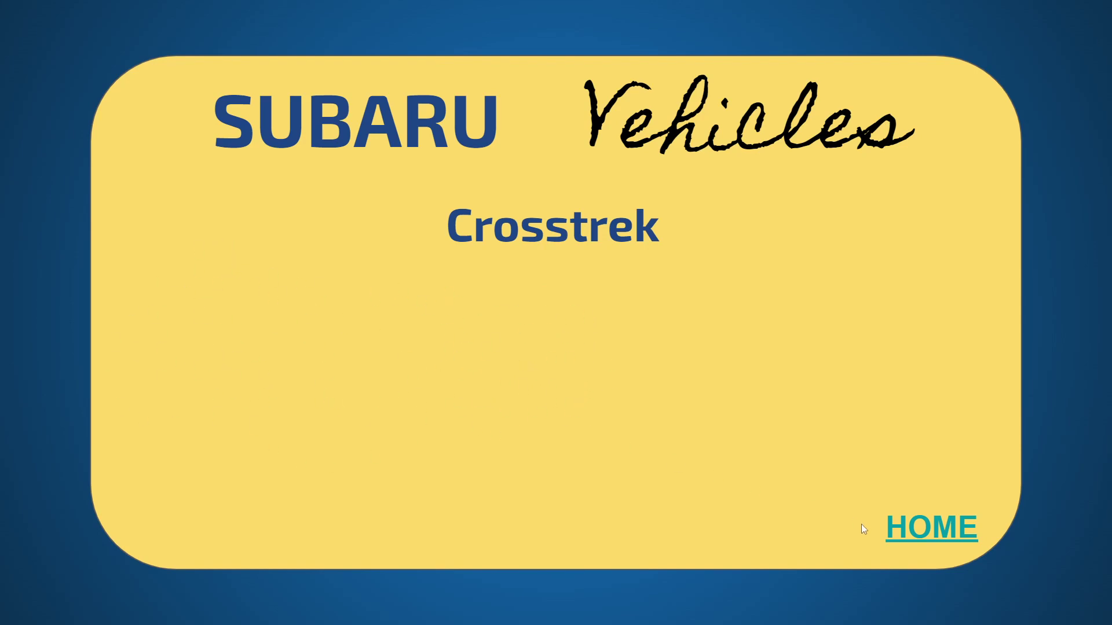
{"action": "left_click", "coordinate": [931, 531]}
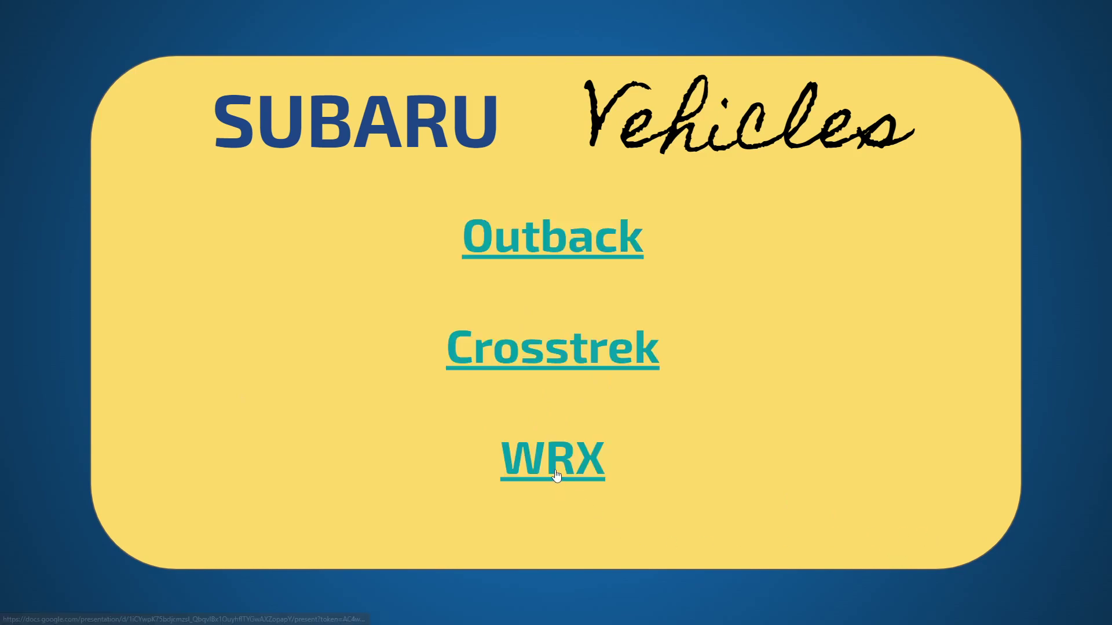
{"action": "left_click", "coordinate": [527, 460]}
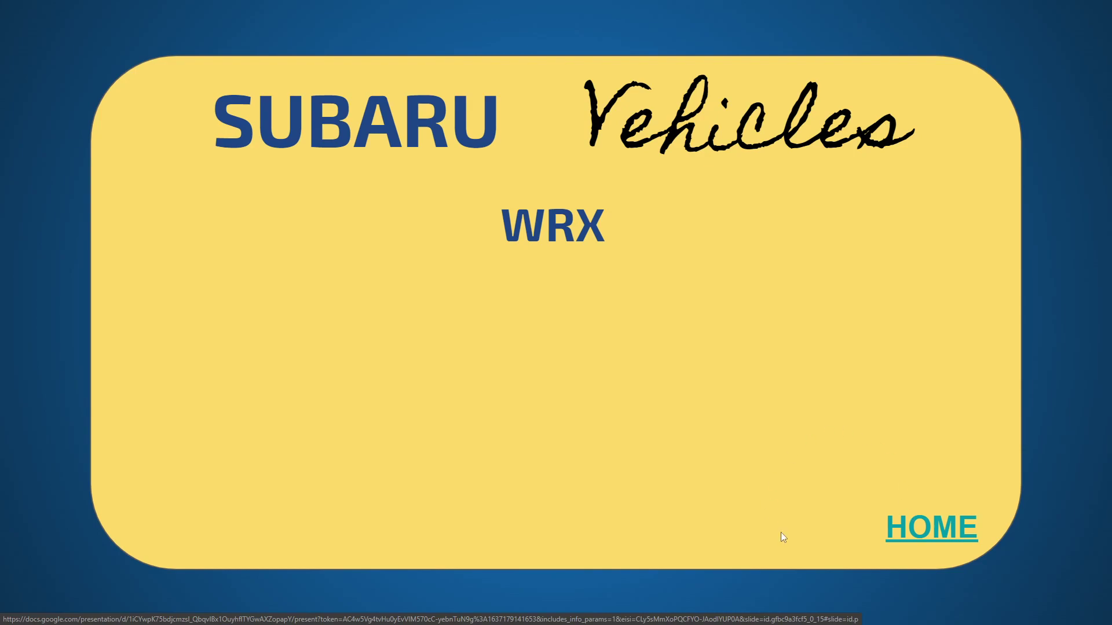
{"action": "left_click", "coordinate": [928, 537]}
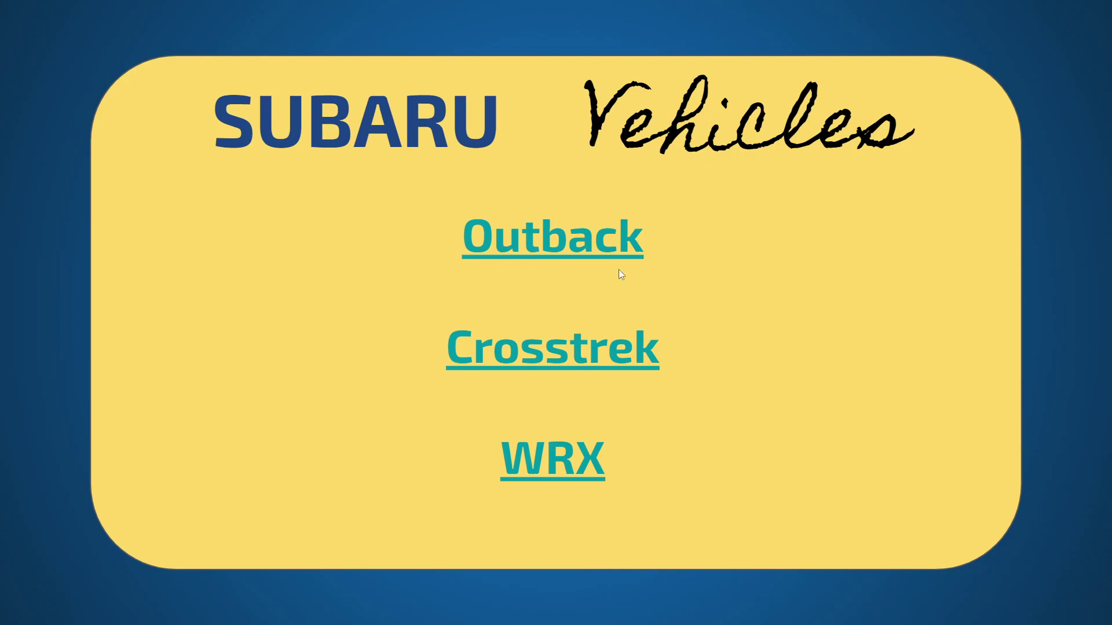
{"action": "left_click", "coordinate": [555, 239]}
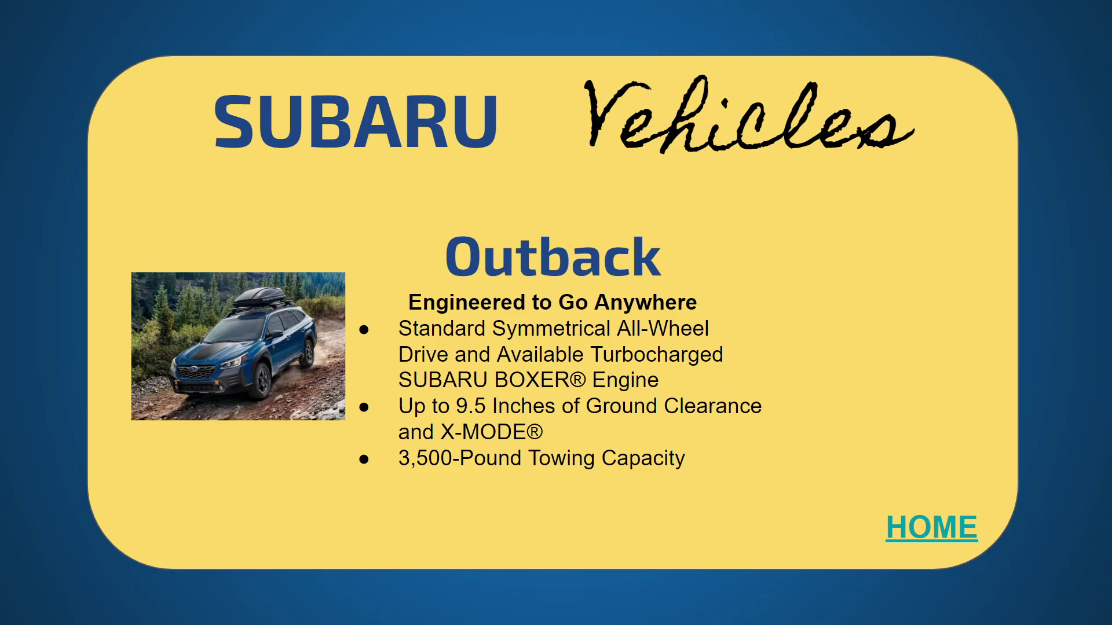
Exit the full-screen slideshow with Esc, back to editing the Outback slide
{"action": "key", "text": "Escape"}
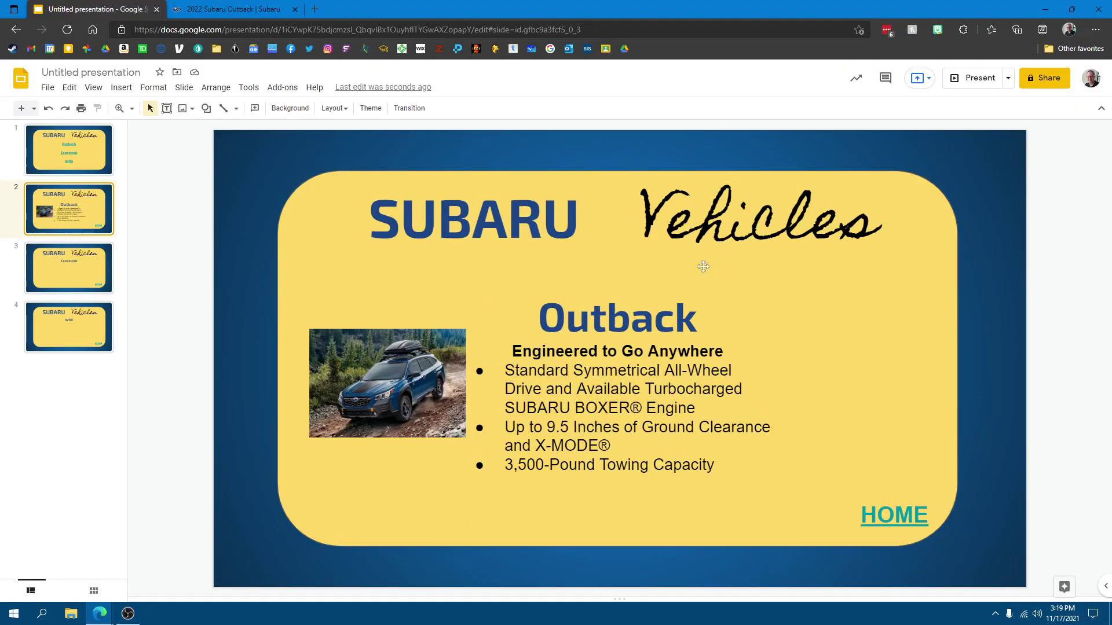